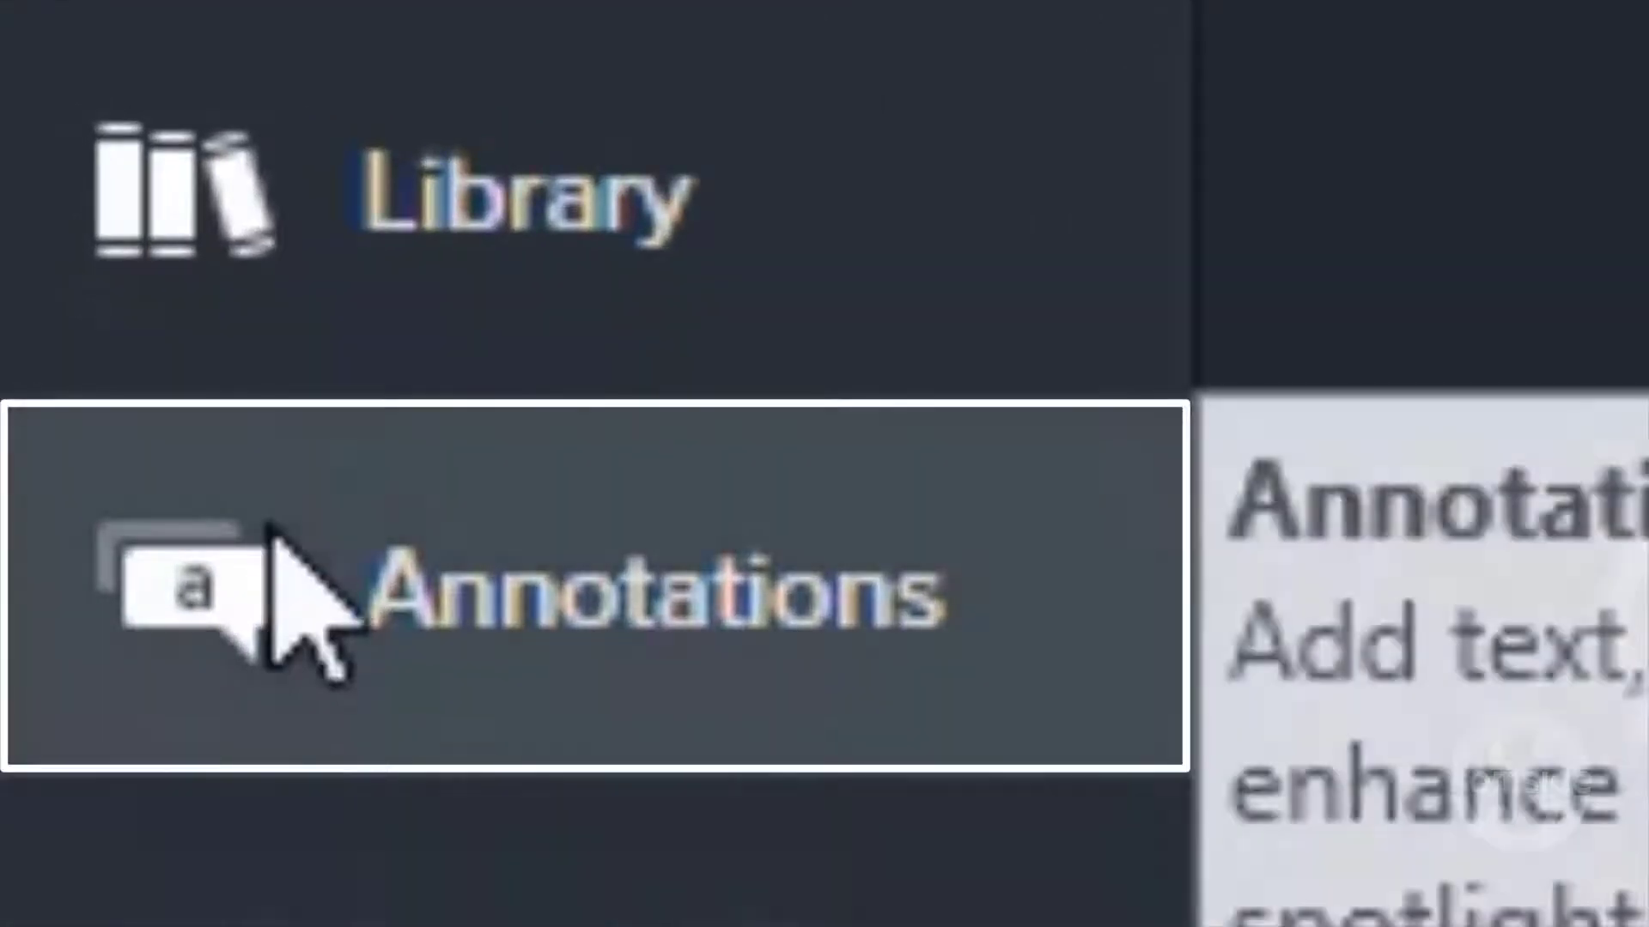
Add the dark blue filled rectangle shape to Track 4 at the start of the timeline
click(445, 582)
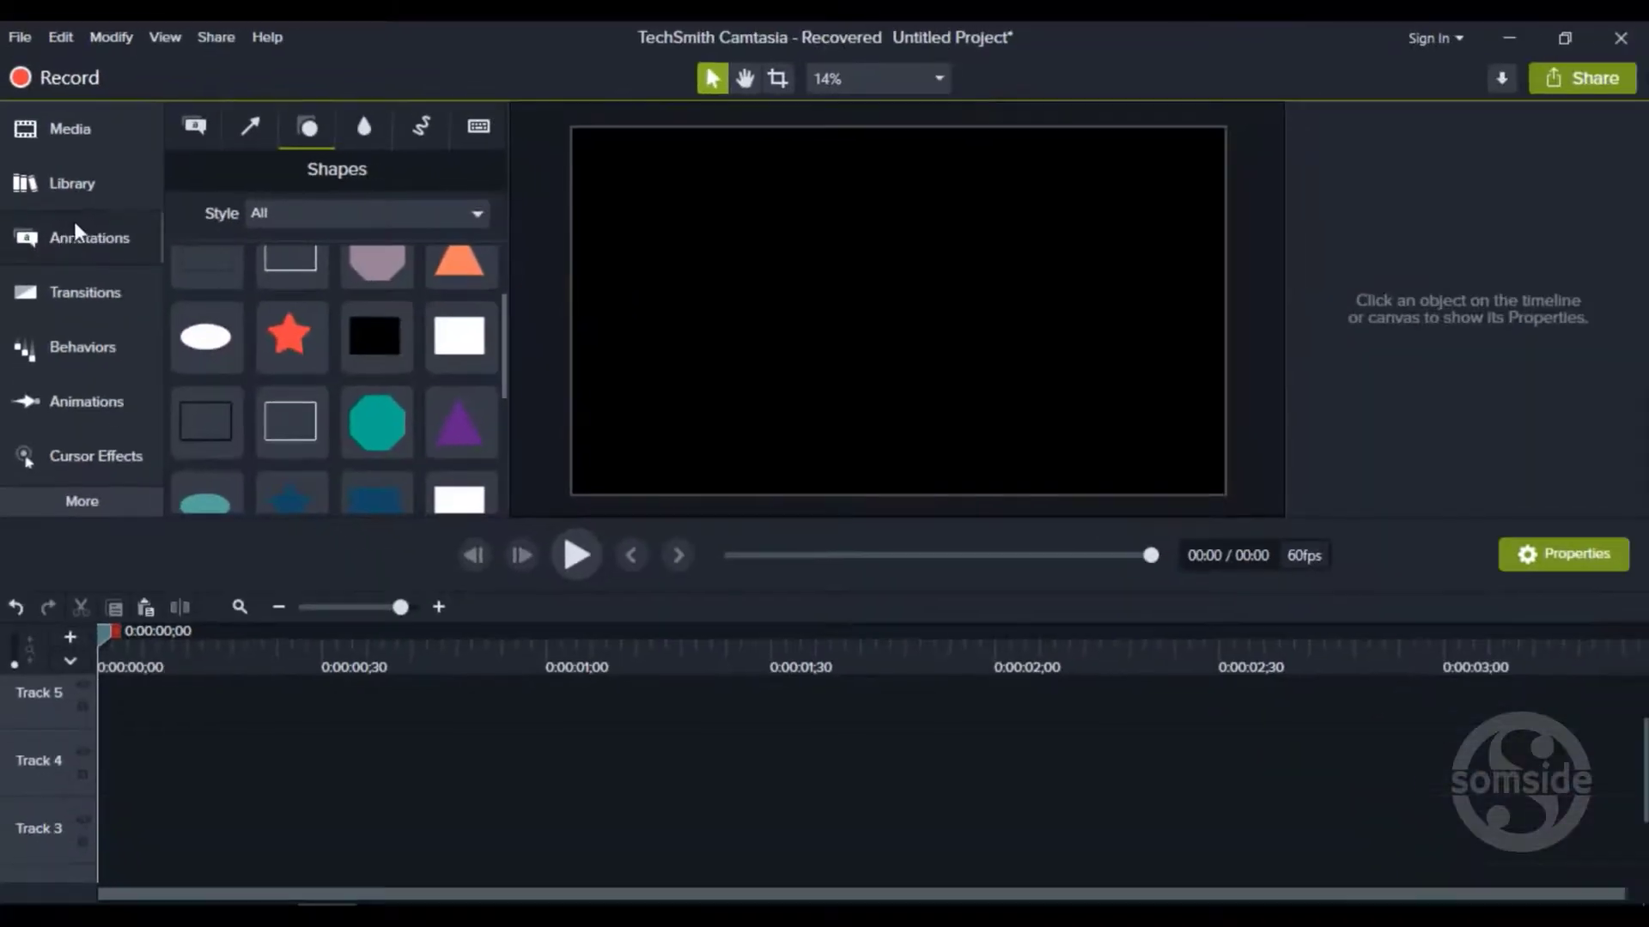
scroll(302, 301, up, 1)
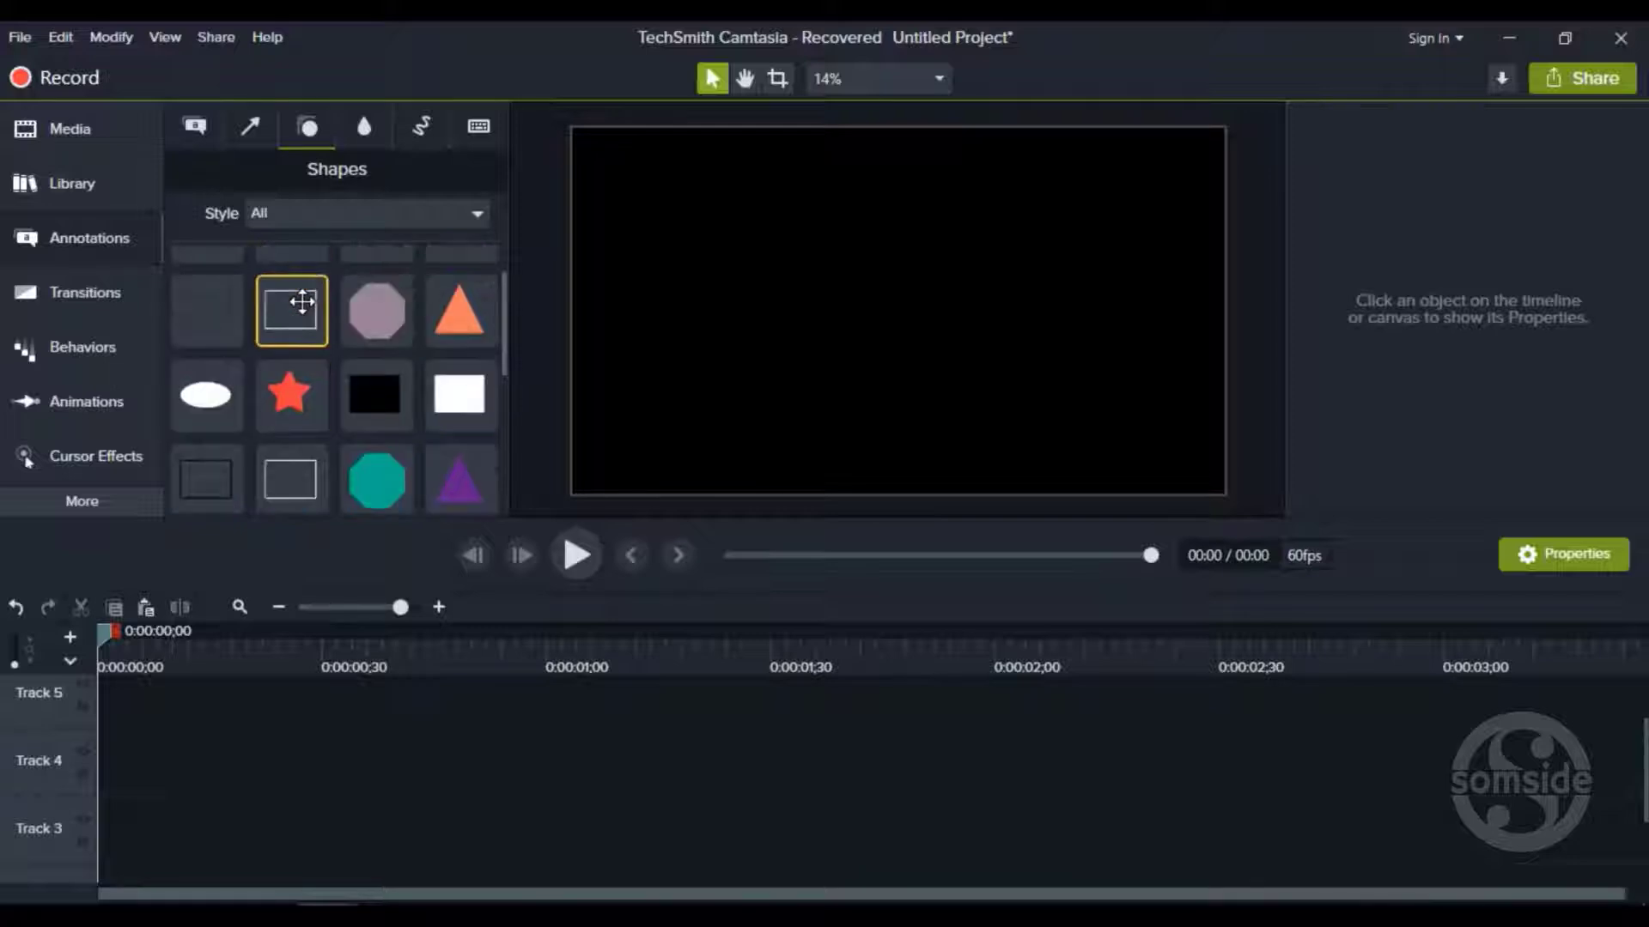
scroll(288, 378, up, 1)
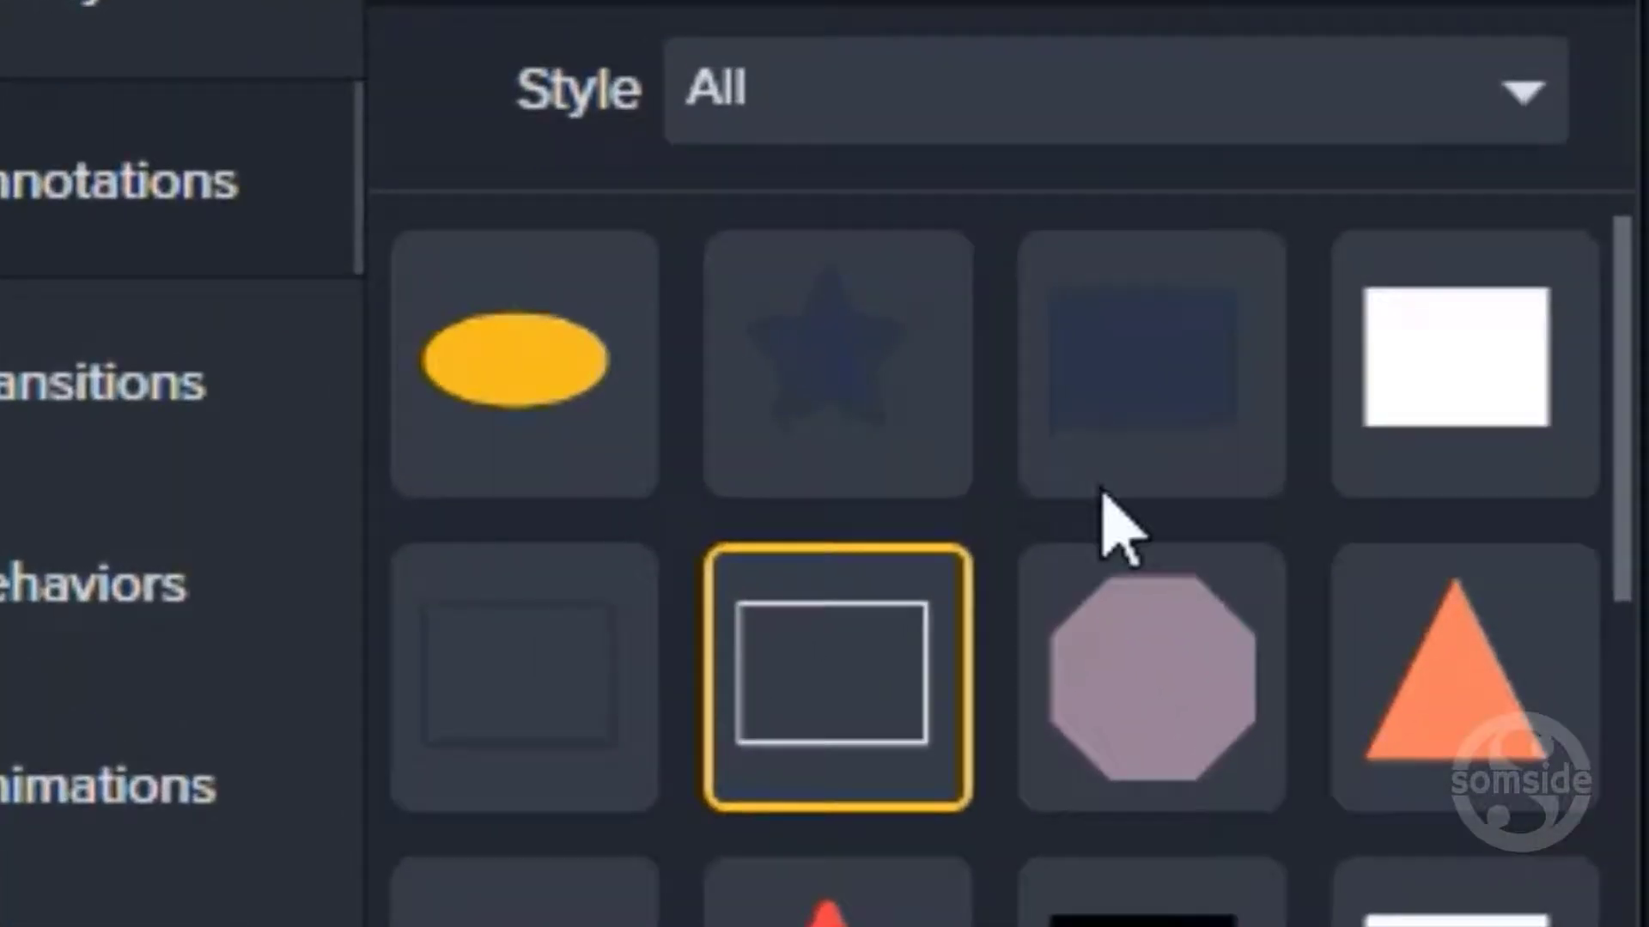
drag(1171, 353, 48, 926)
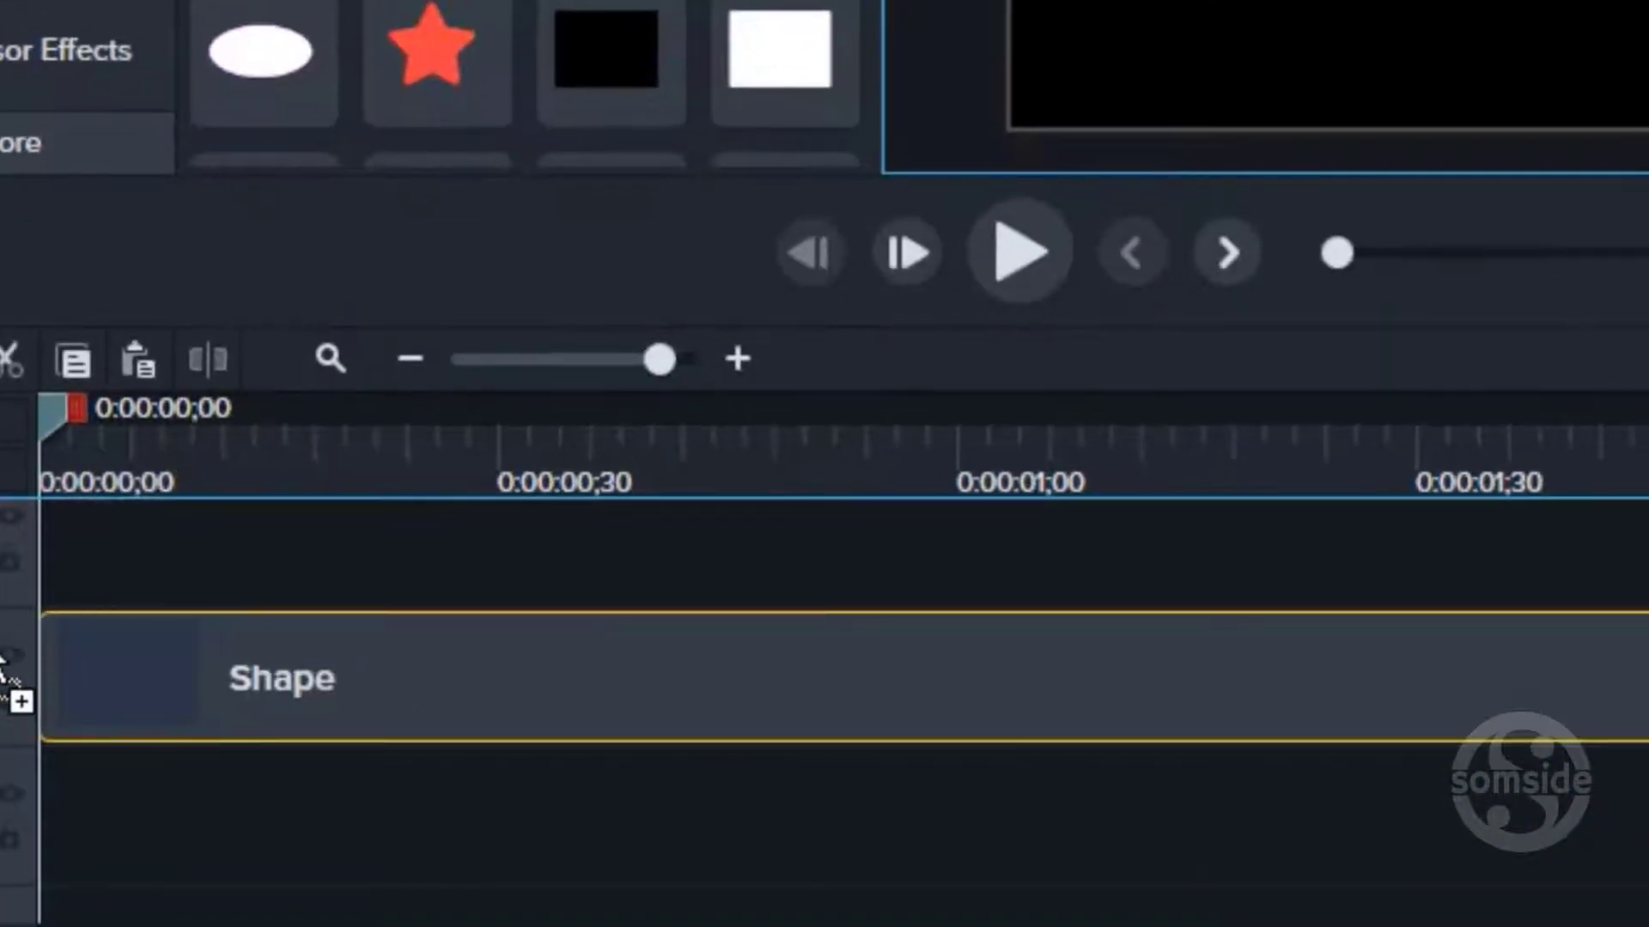
drag(1, 666, 2, 666)
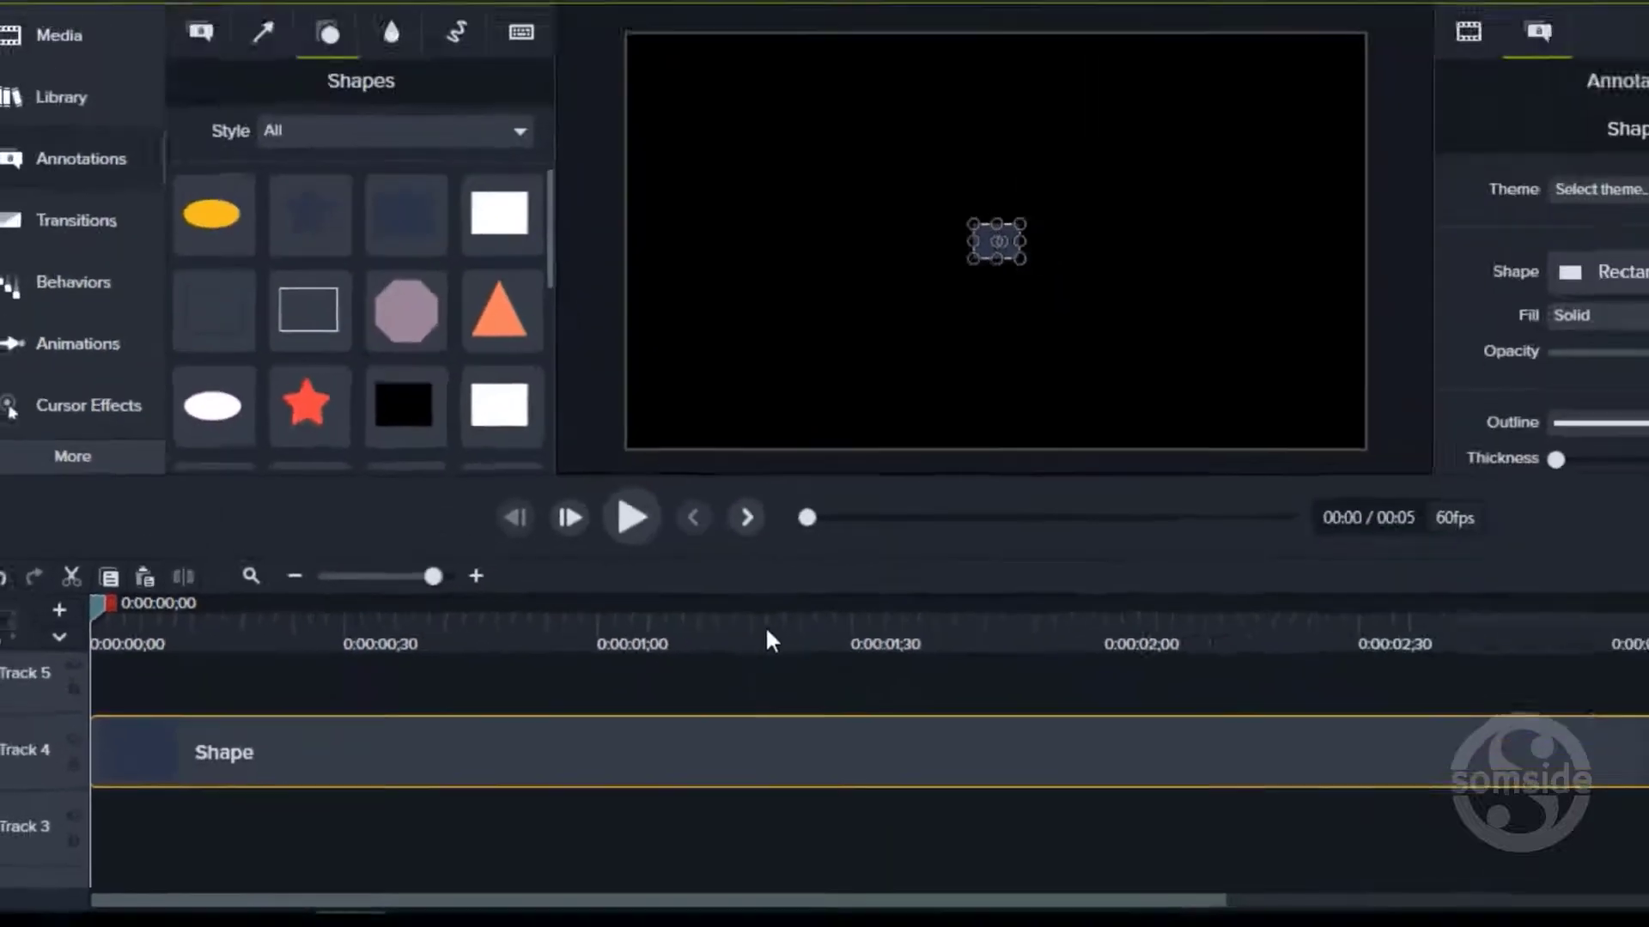
Split the shape clip at 0:00:01;15 and delete the part after the split
click(1260, 452)
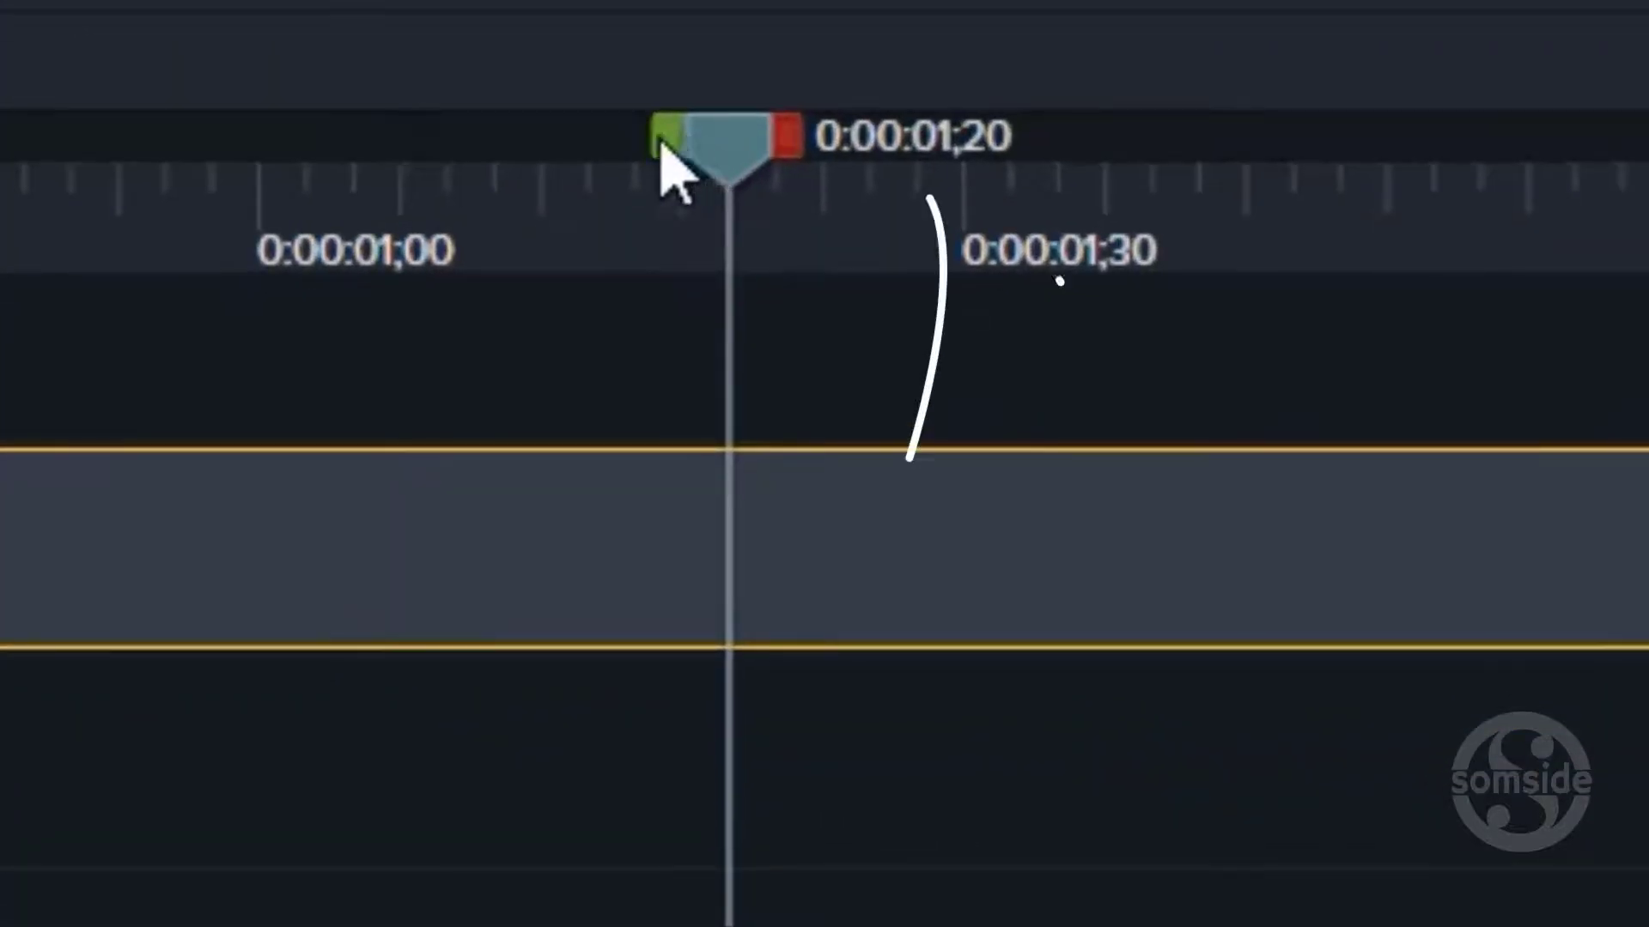
drag(661, 145, 573, 146)
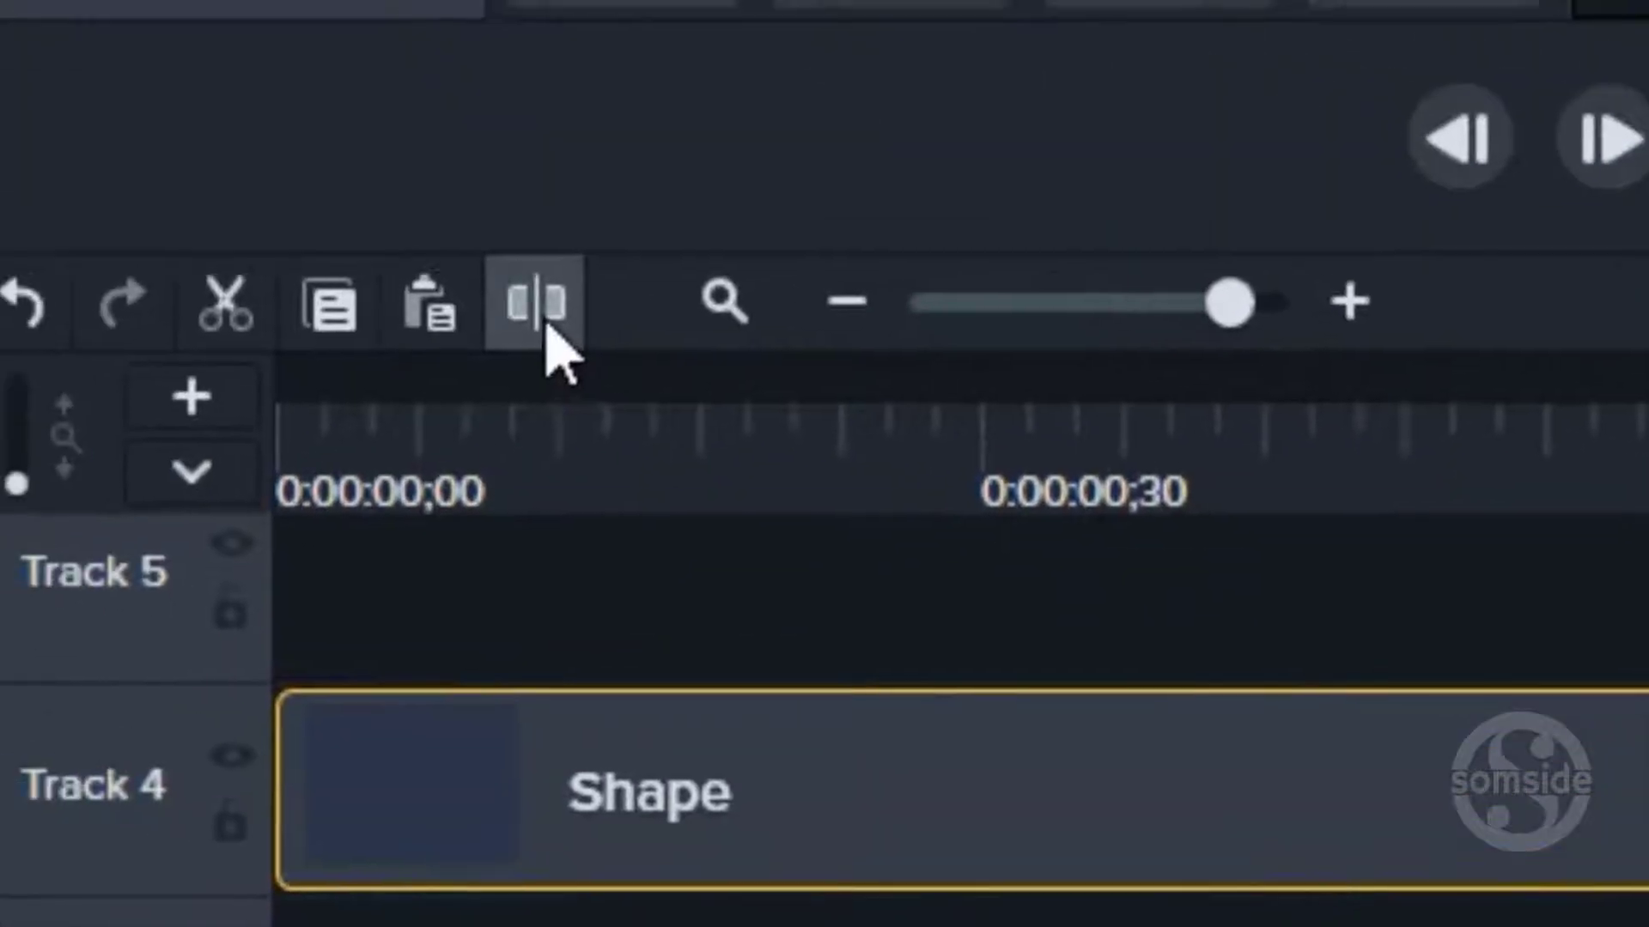
click(542, 317)
click(1508, 666)
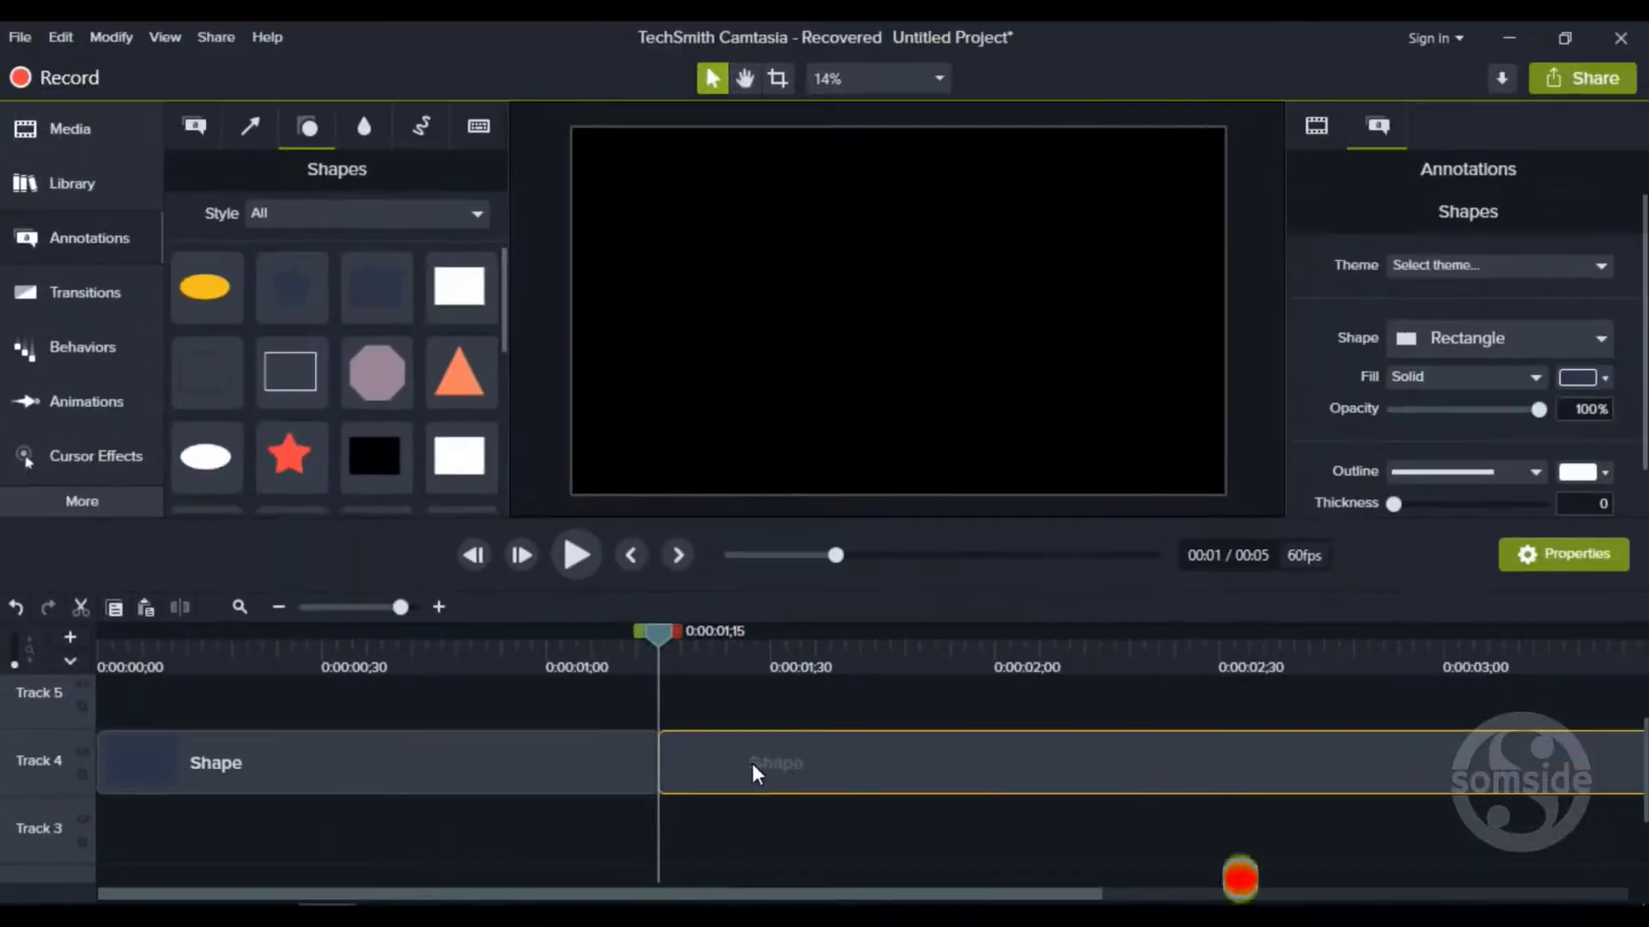
key(Delete)
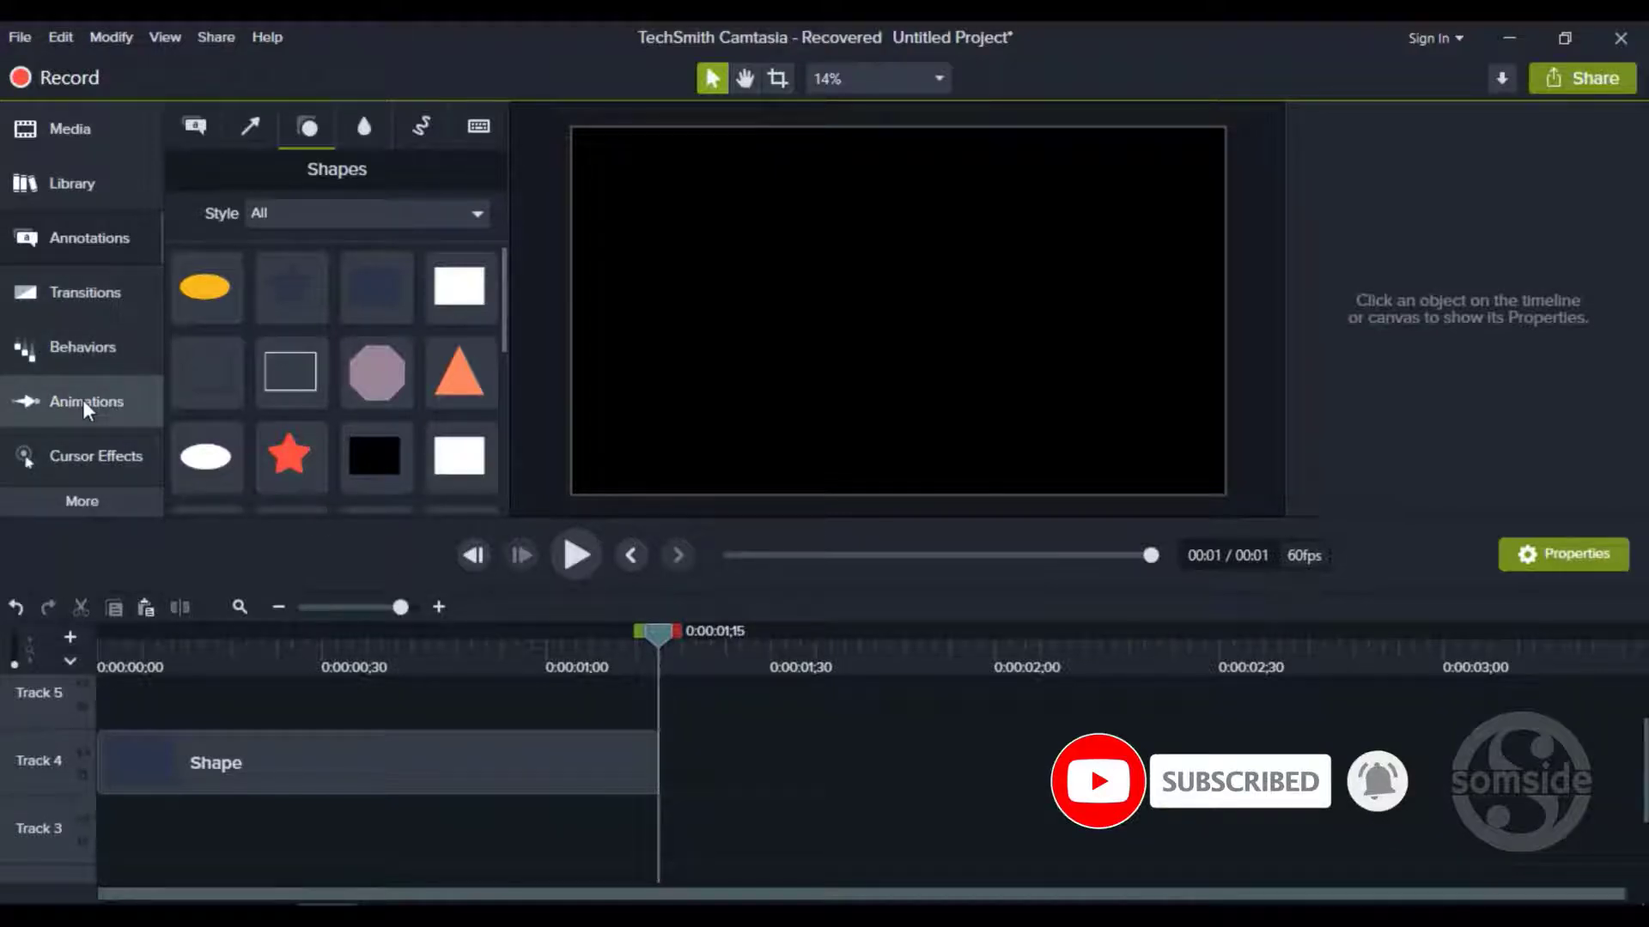
Resize the rectangle on the canvas so that it covers the whole frame
click(258, 773)
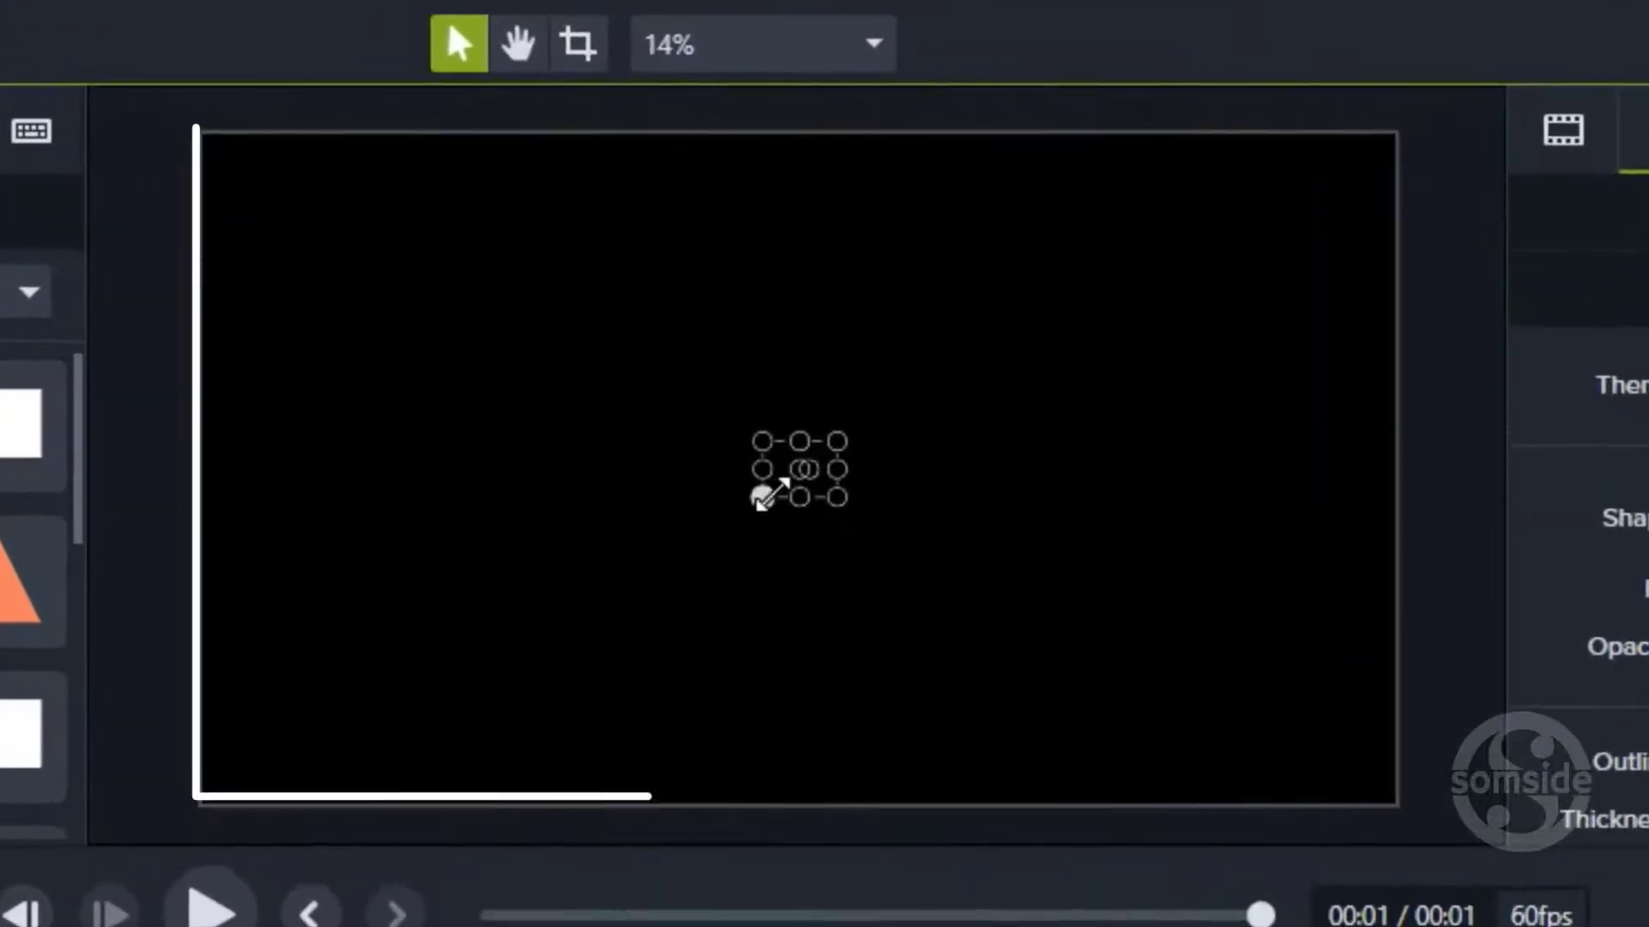
drag(770, 486, 205, 804)
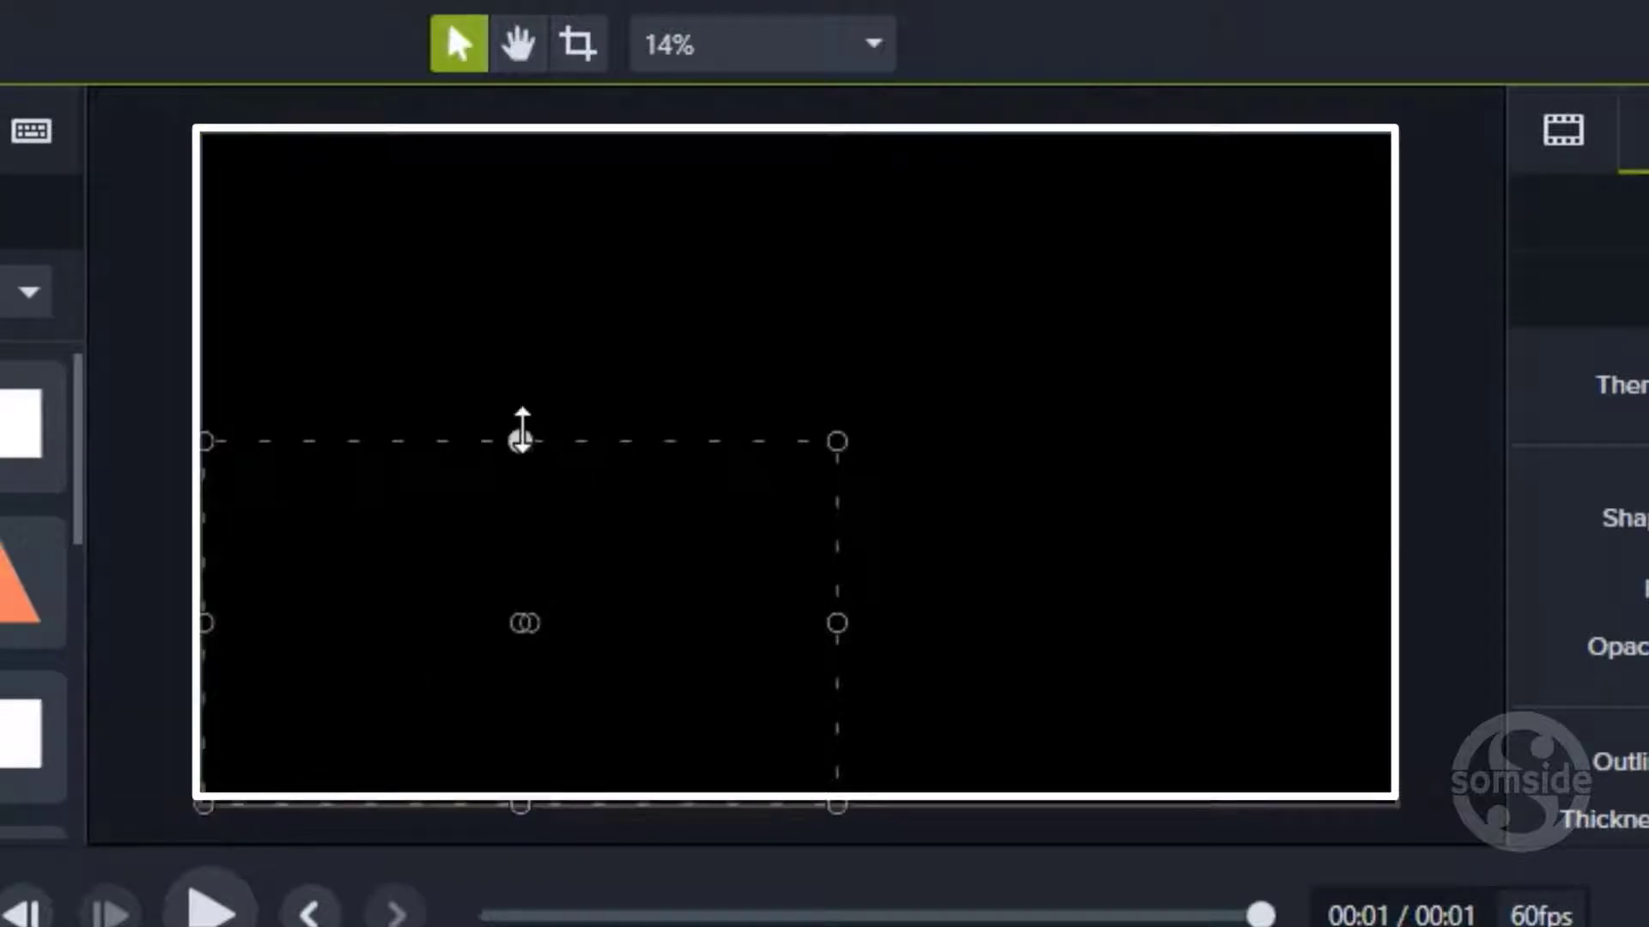
drag(521, 440, 519, 133)
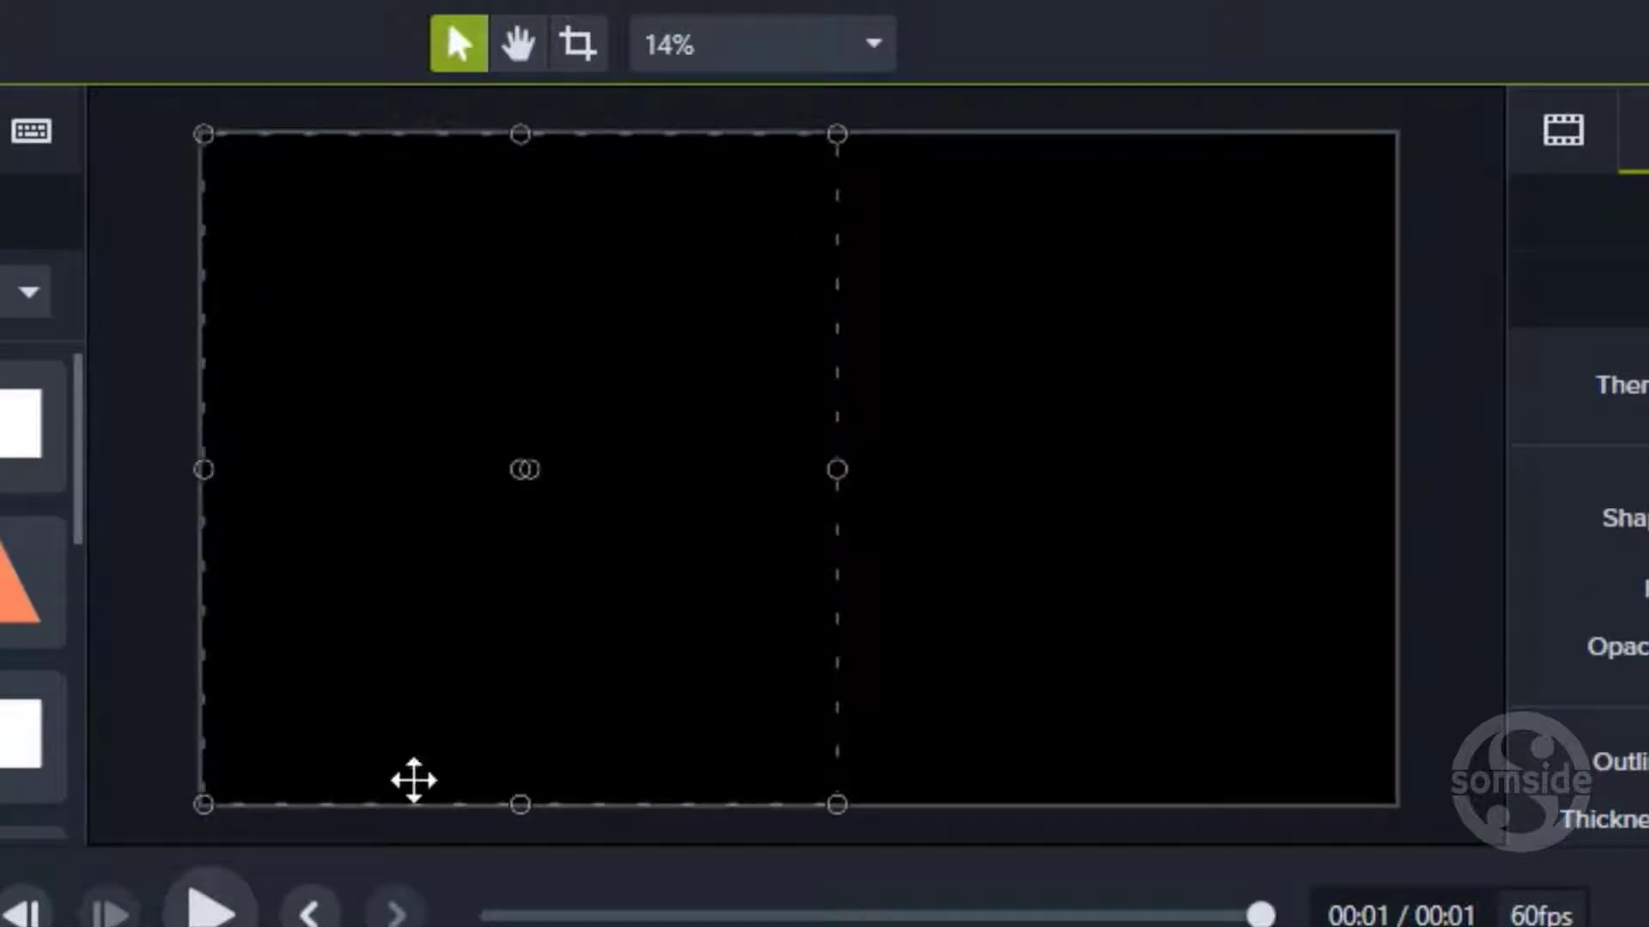
click(414, 925)
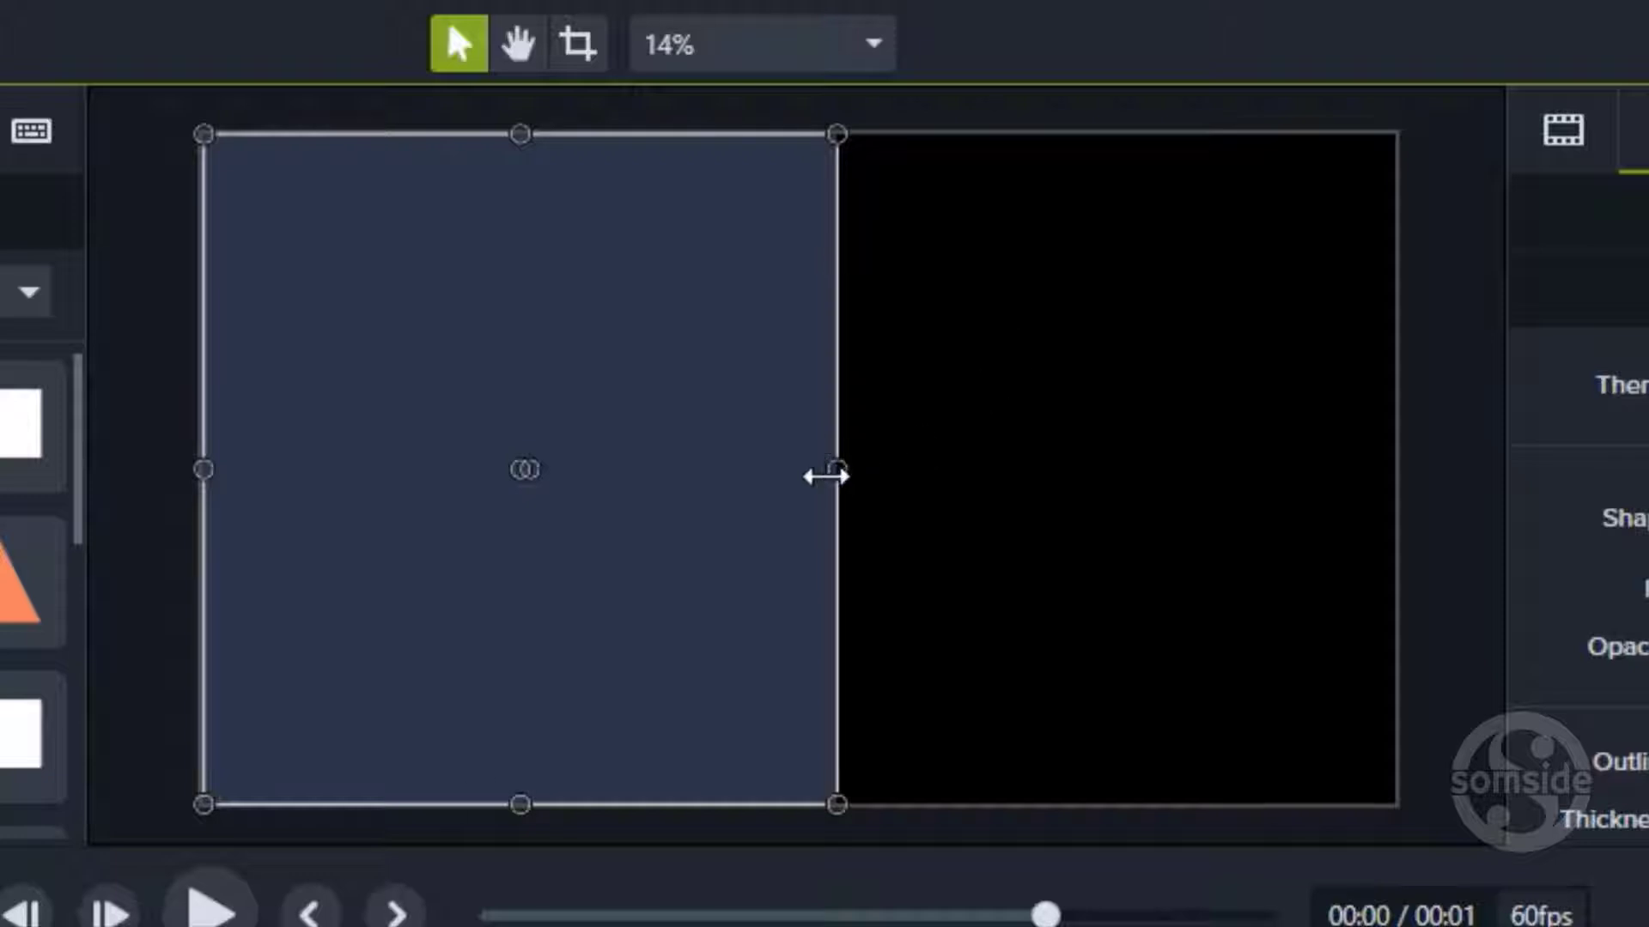
drag(838, 472, 1395, 471)
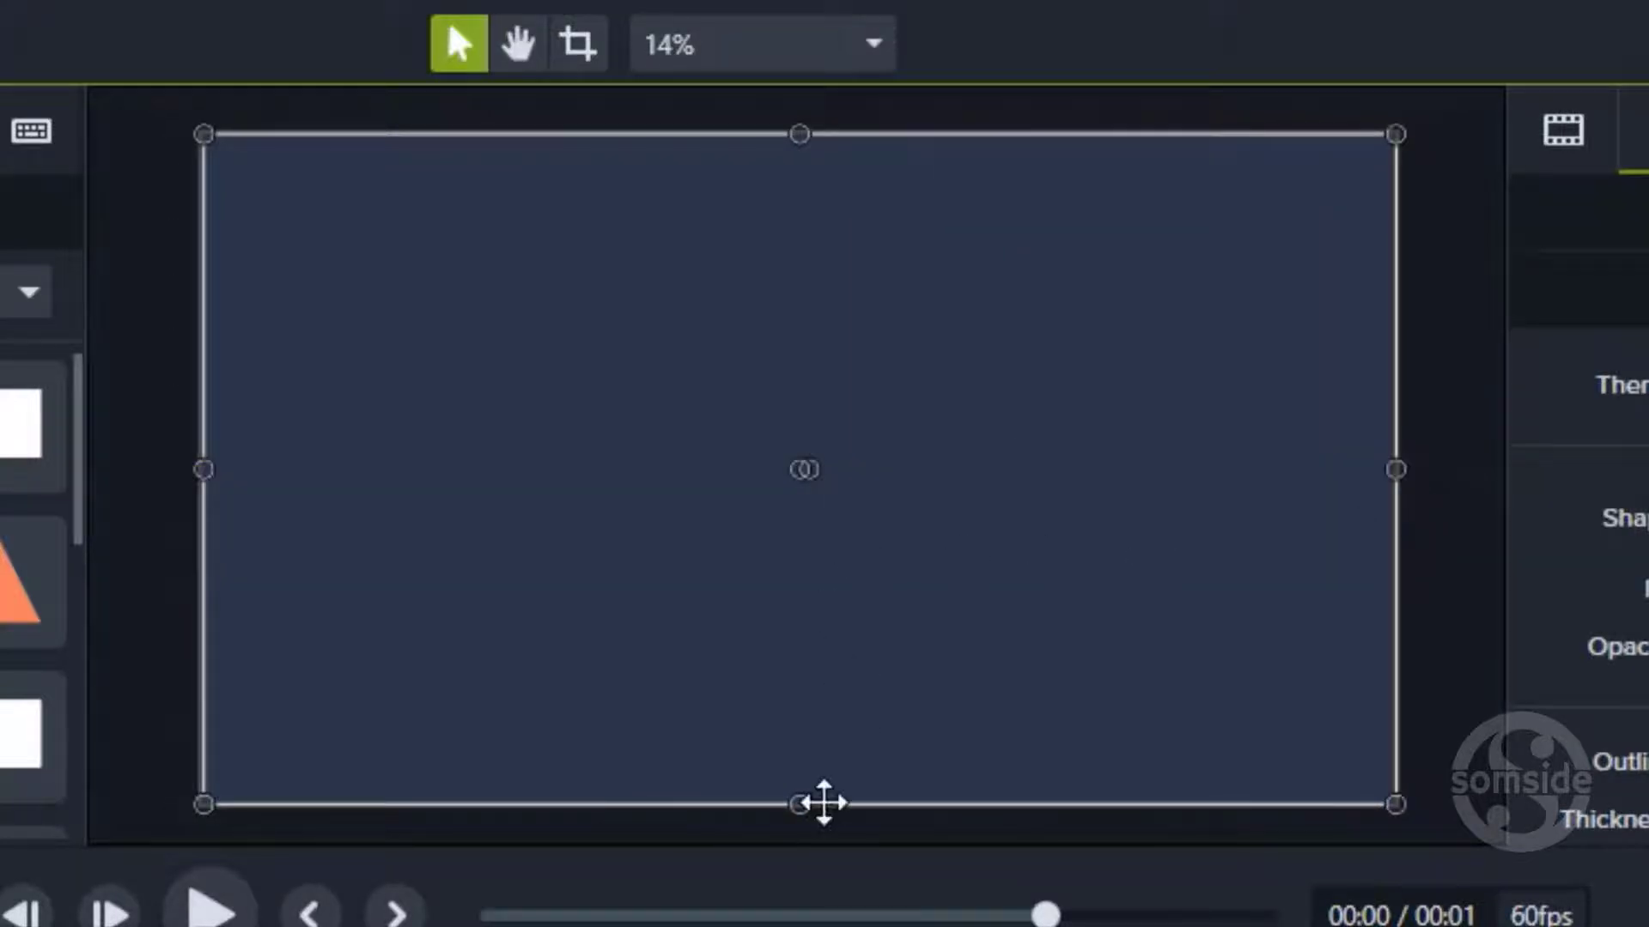
Extend the rectangle slightly beyond all four edges of the canvas
drag(797, 803, 799, 897)
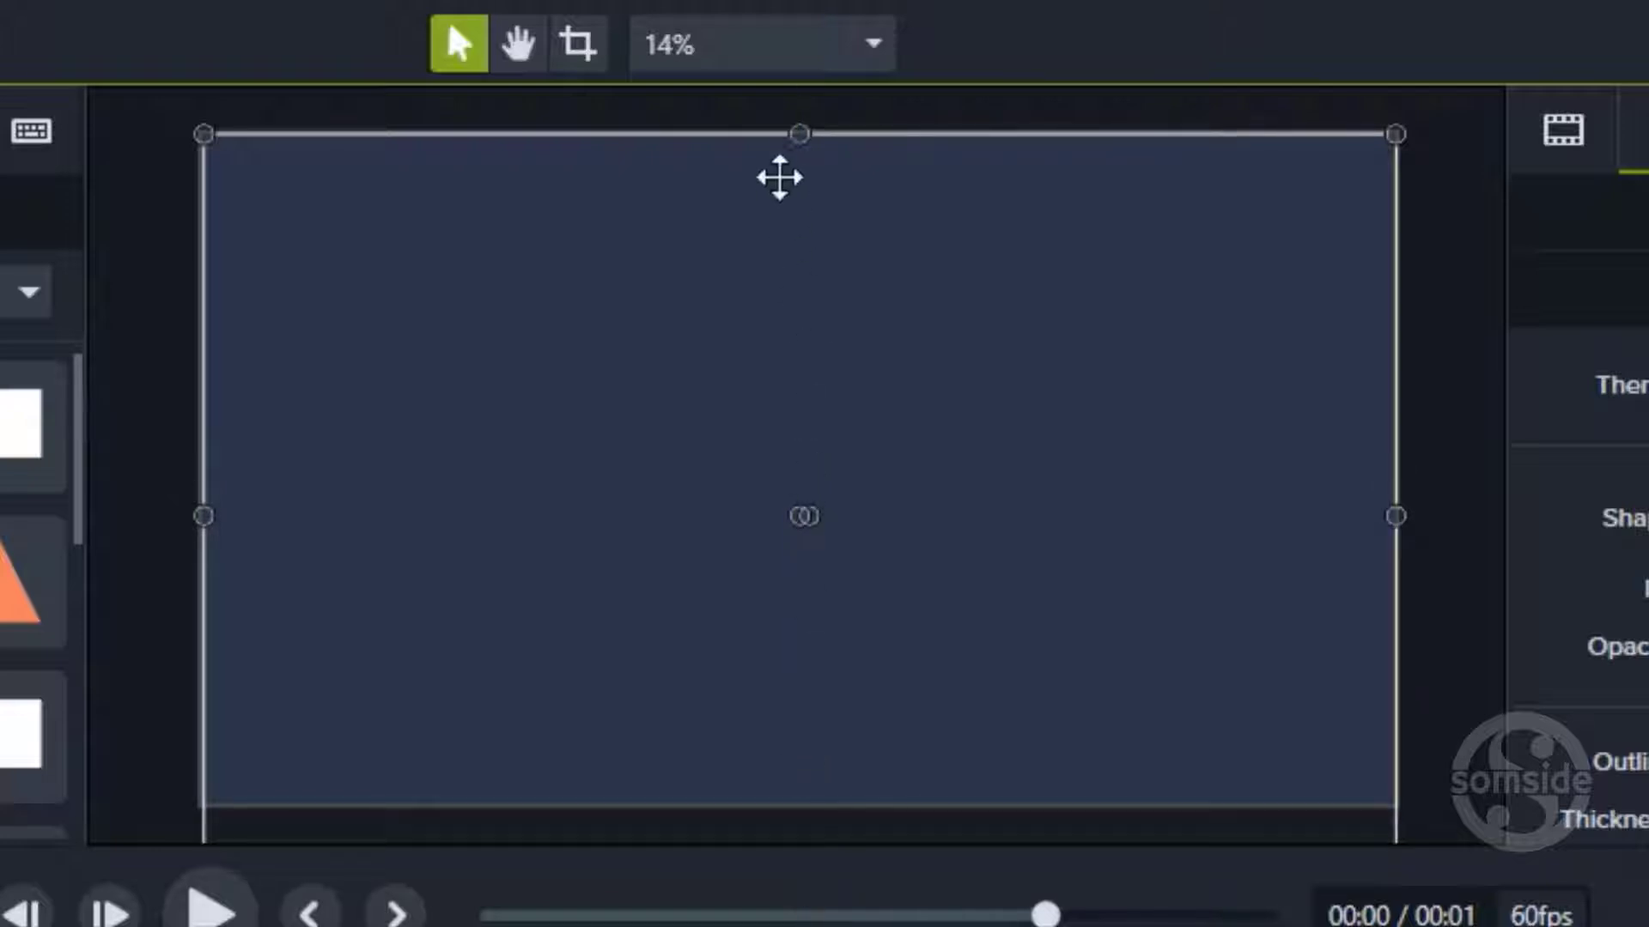
drag(799, 134, 803, 7)
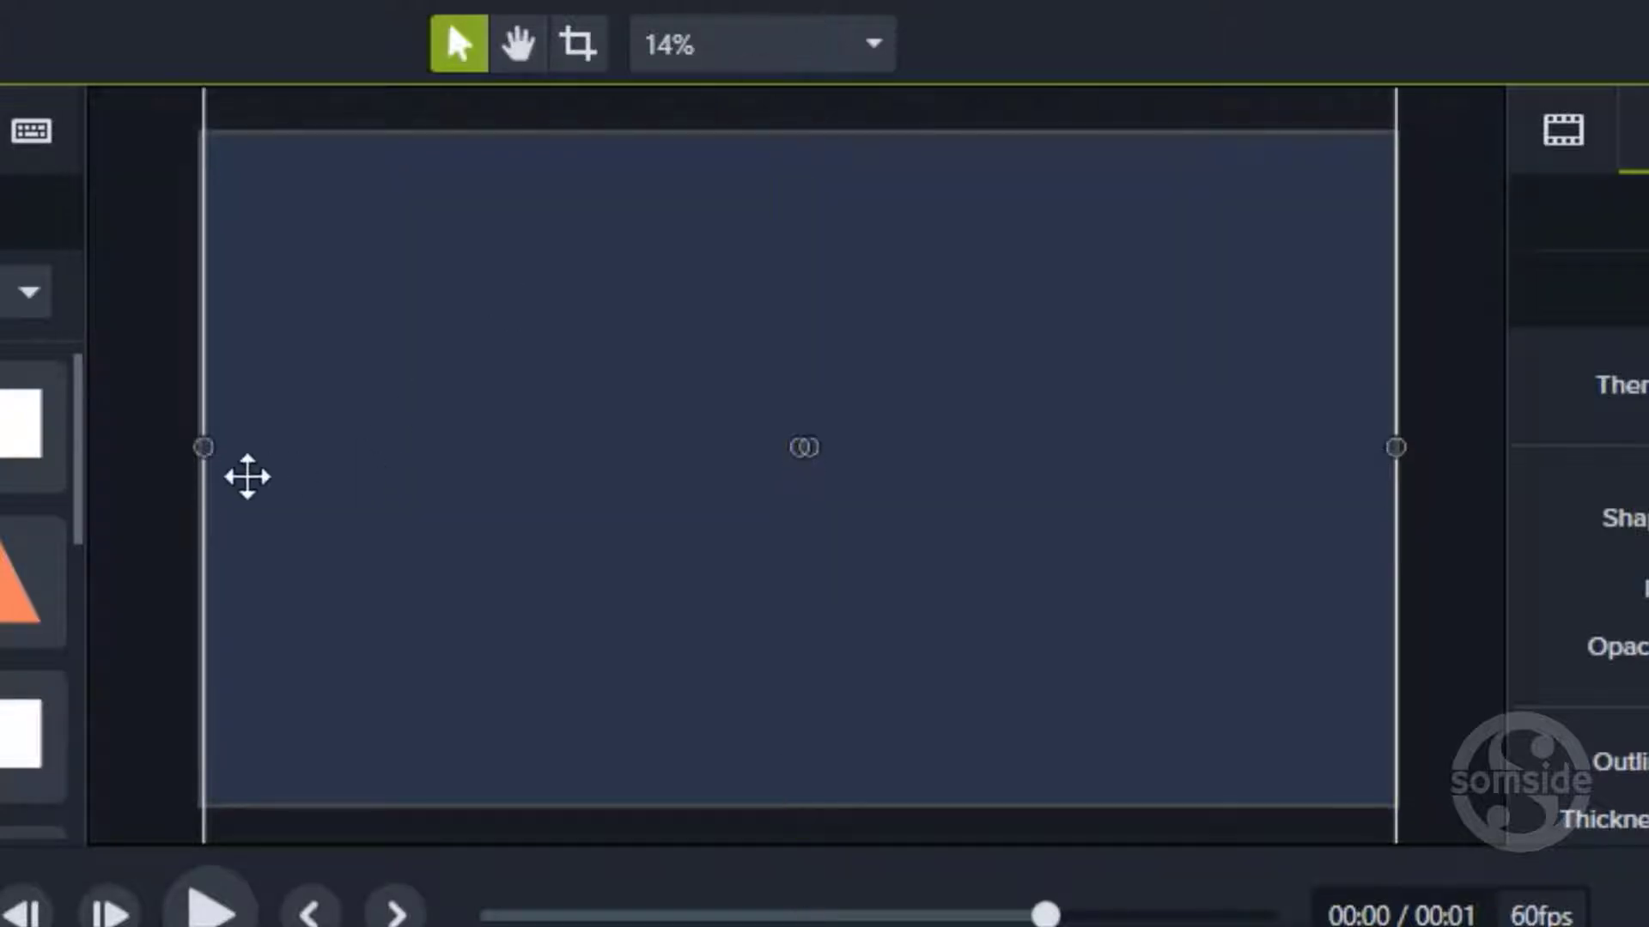
drag(204, 453, 69, 447)
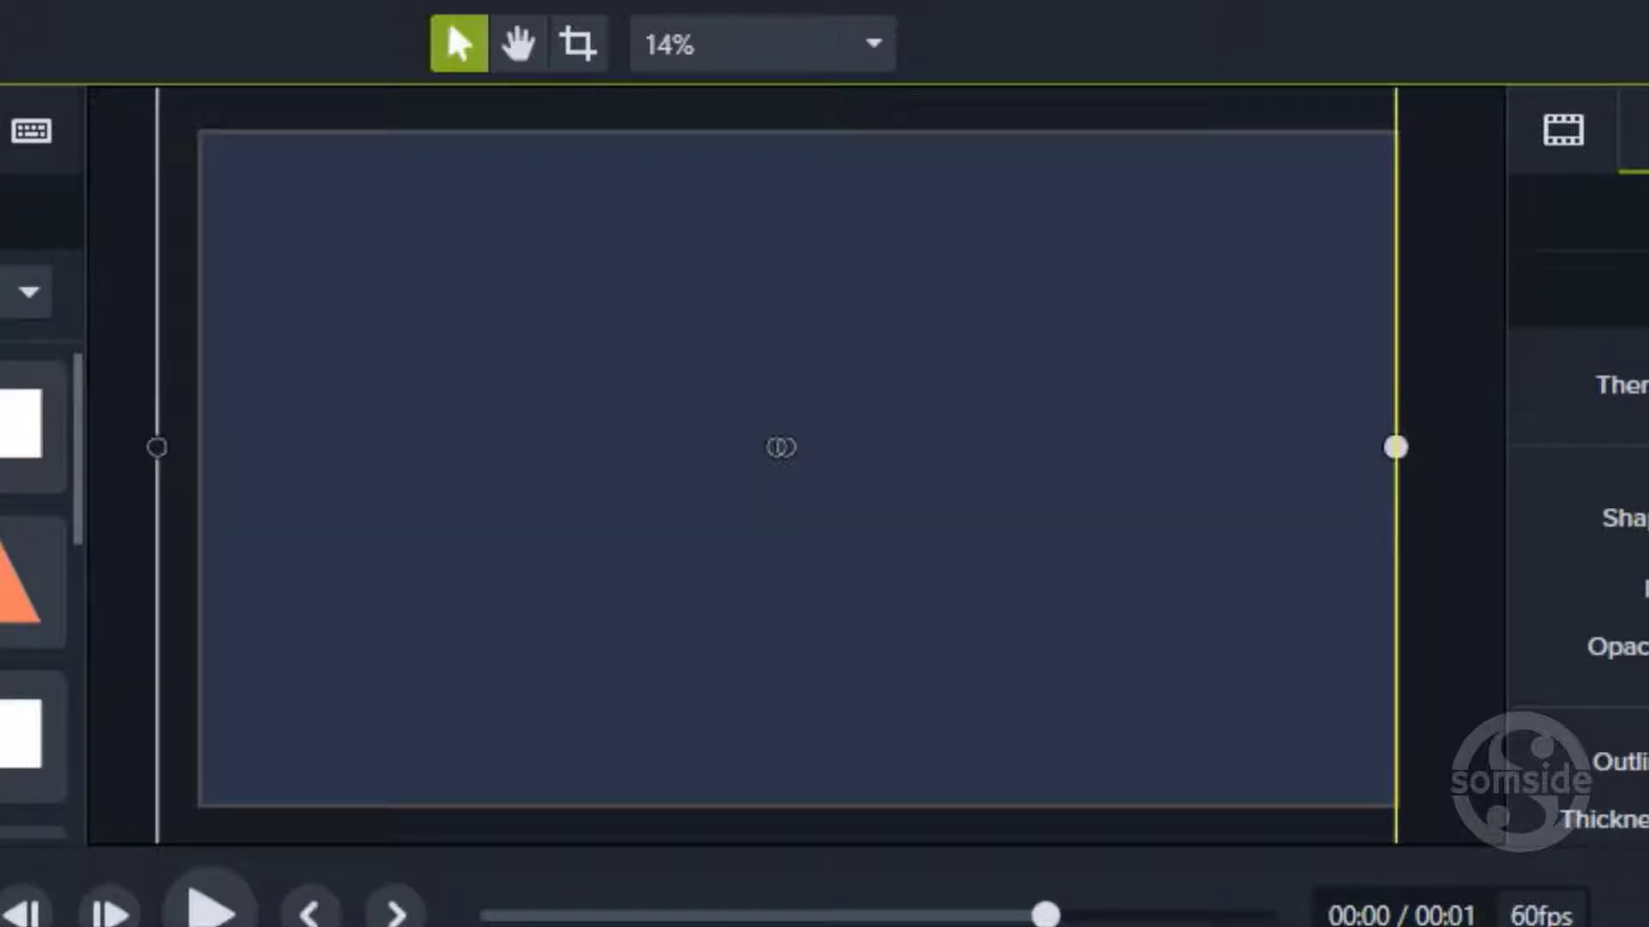
drag(1030, 493, 1054, 495)
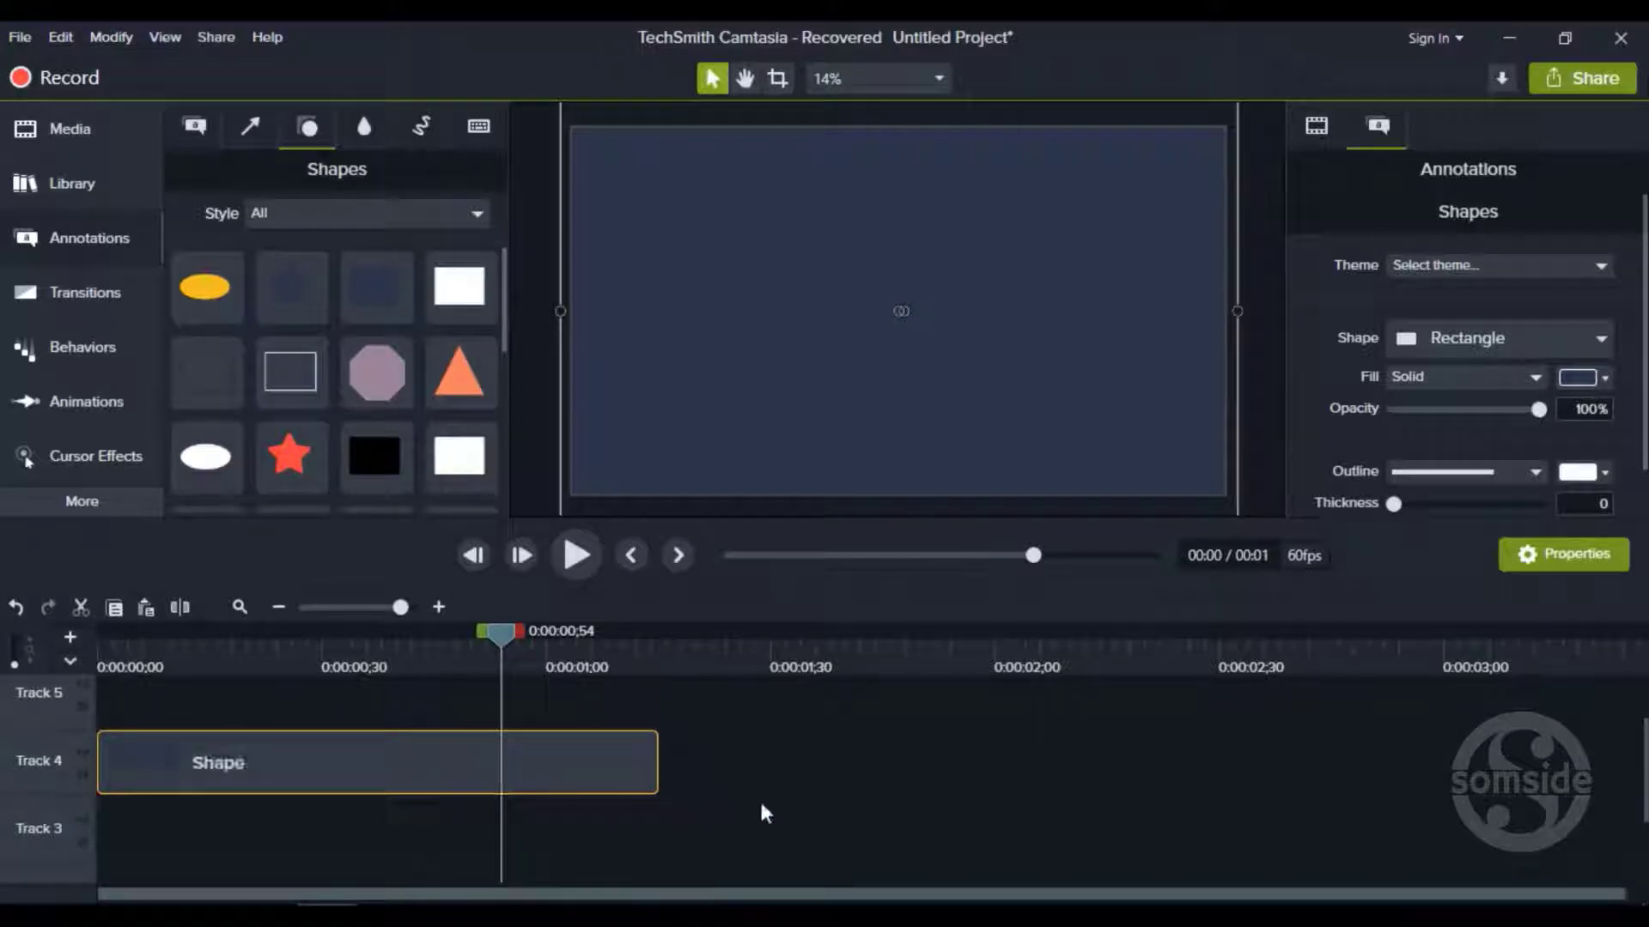
Duplicate the rectangle clip so that three copies are stacked on Tracks 4, 5 and 6, all starting at 0:00:00;00
key(ctrl+v)
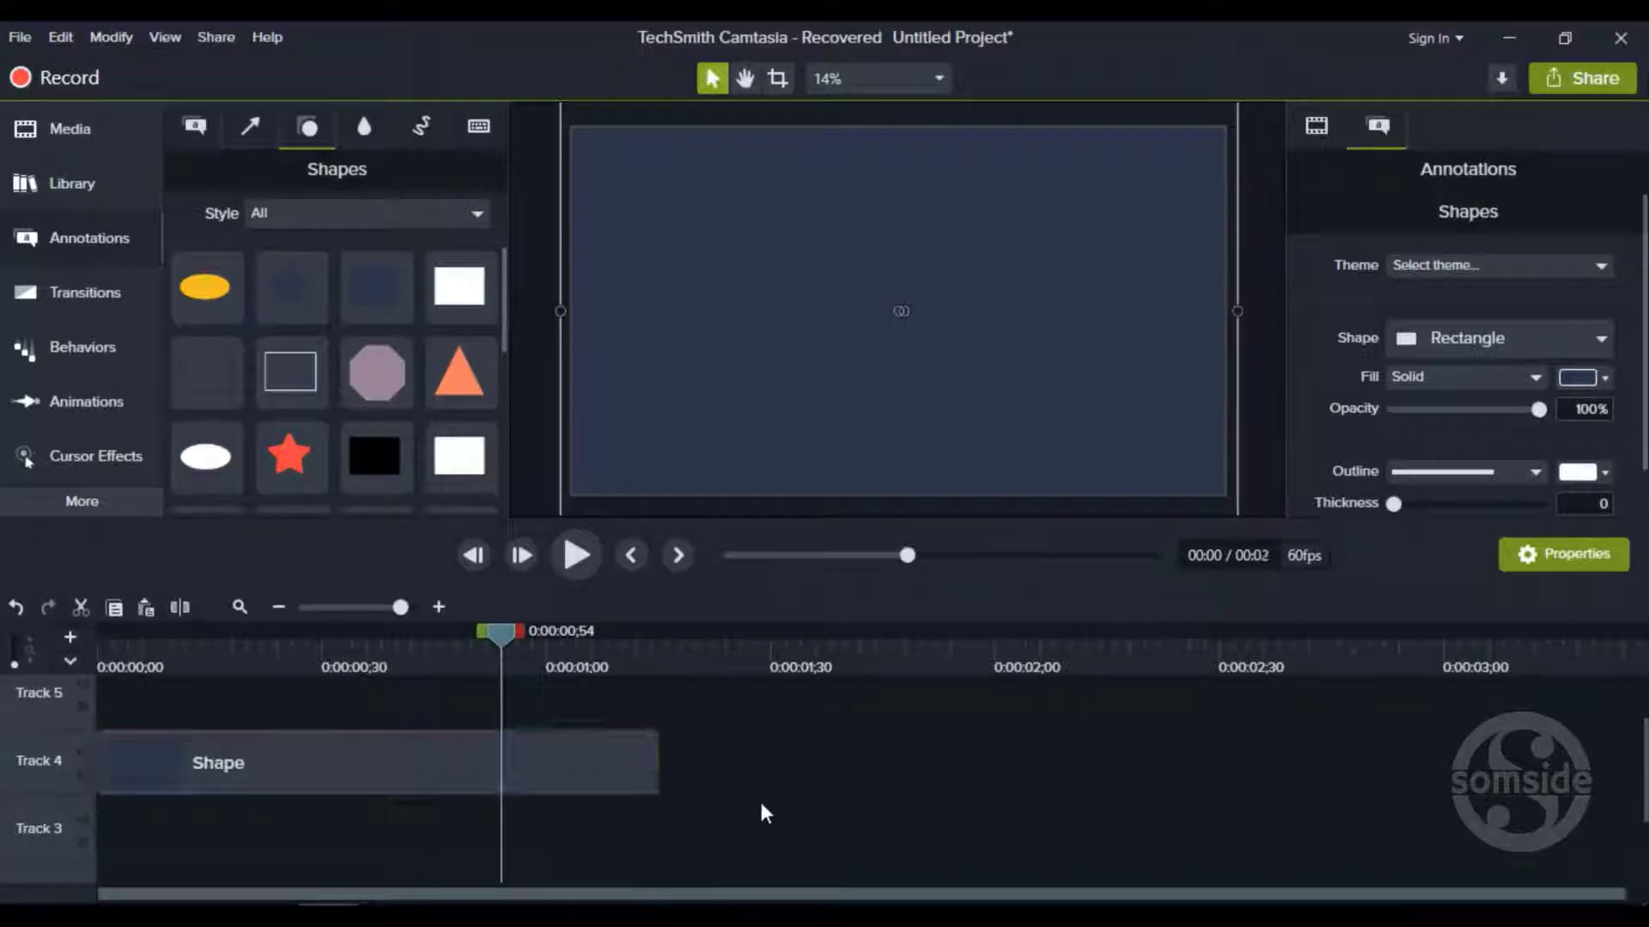
scroll(763, 790, down, 2)
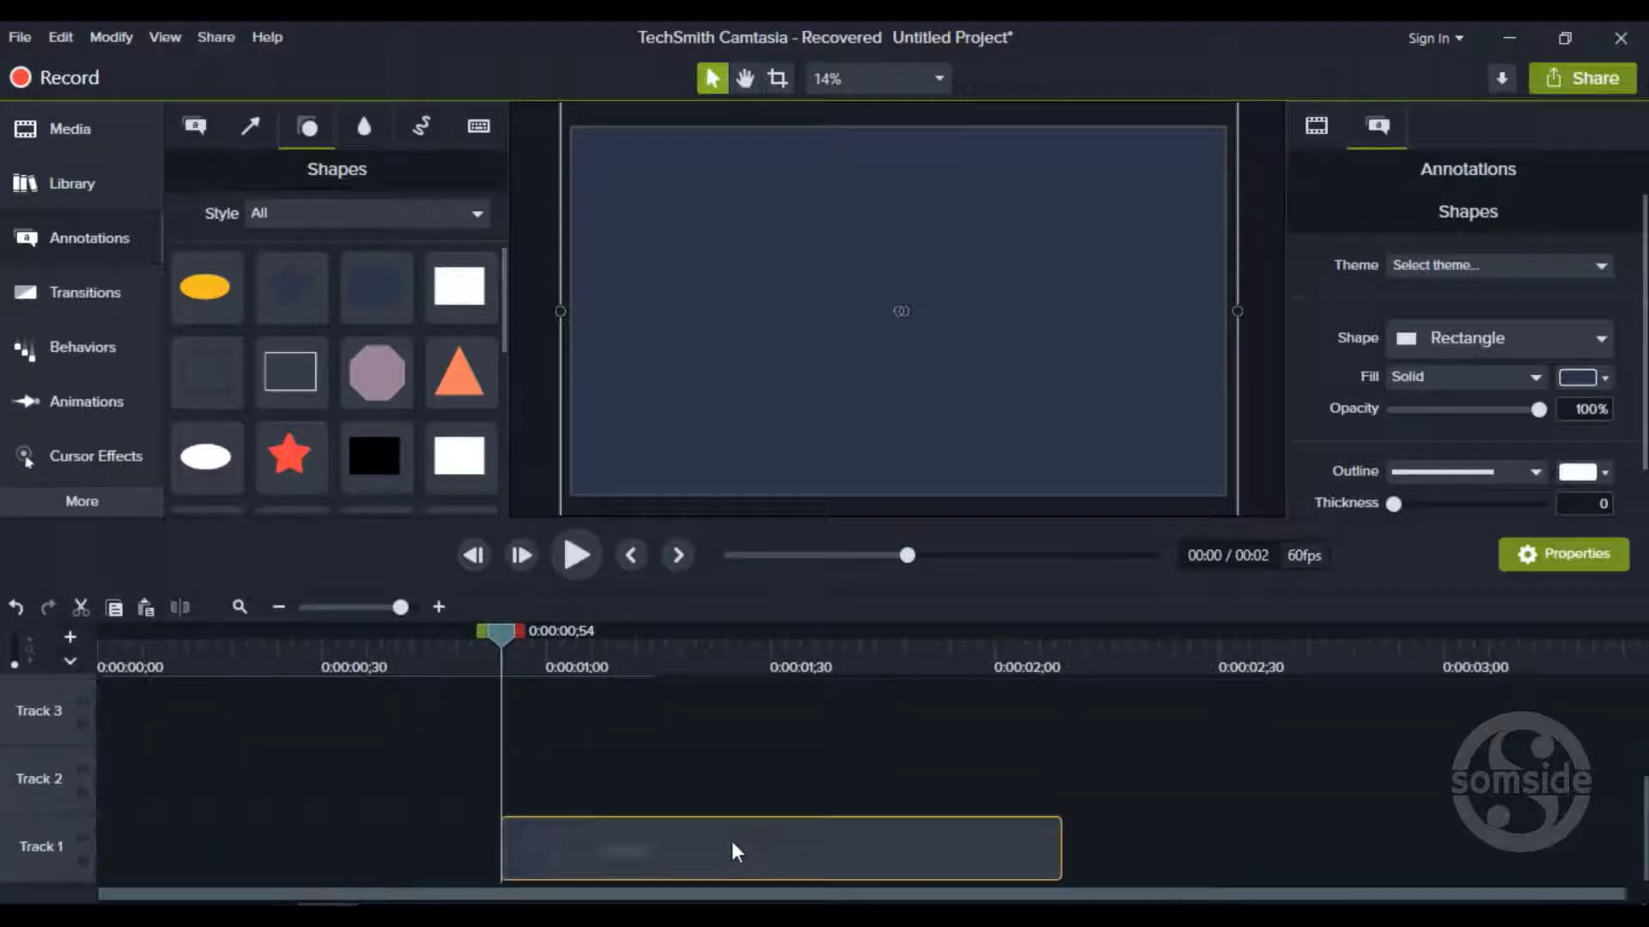
drag(732, 842, 304, 789)
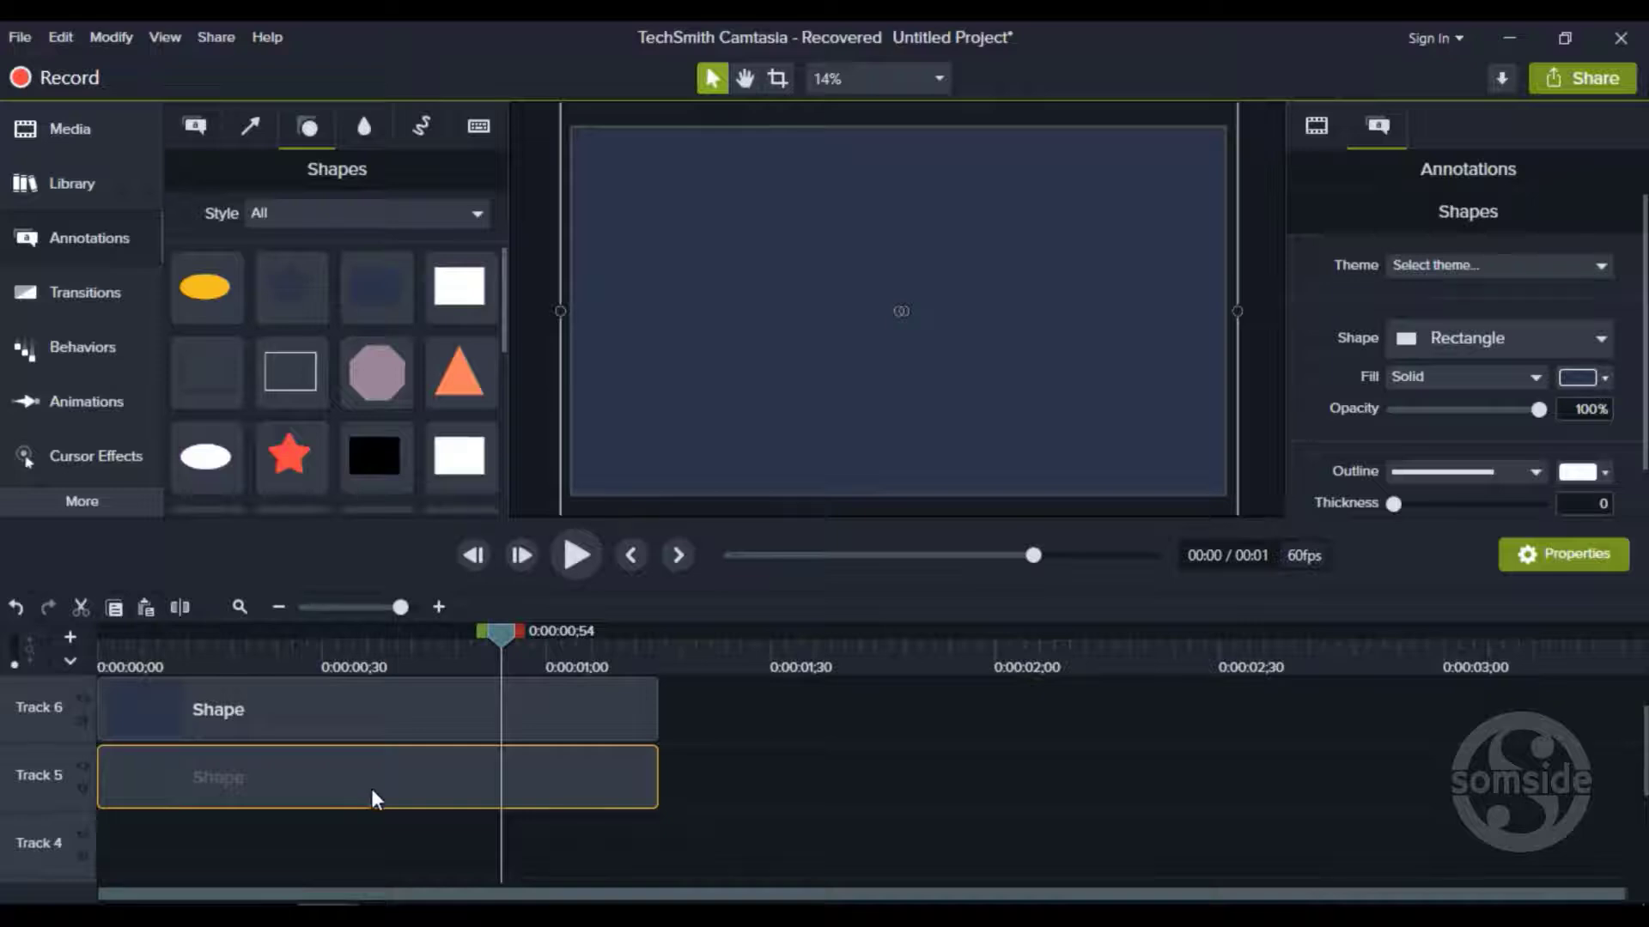
mouse_move(371, 790)
mouse_down()
mouse_move(536, 794)
mouse_move(591, 857)
mouse_move(246, 649)
mouse_move(393, 816)
mouse_move(285, 788)
mouse_move(346, 791)
mouse_move(347, 812)
mouse_up()
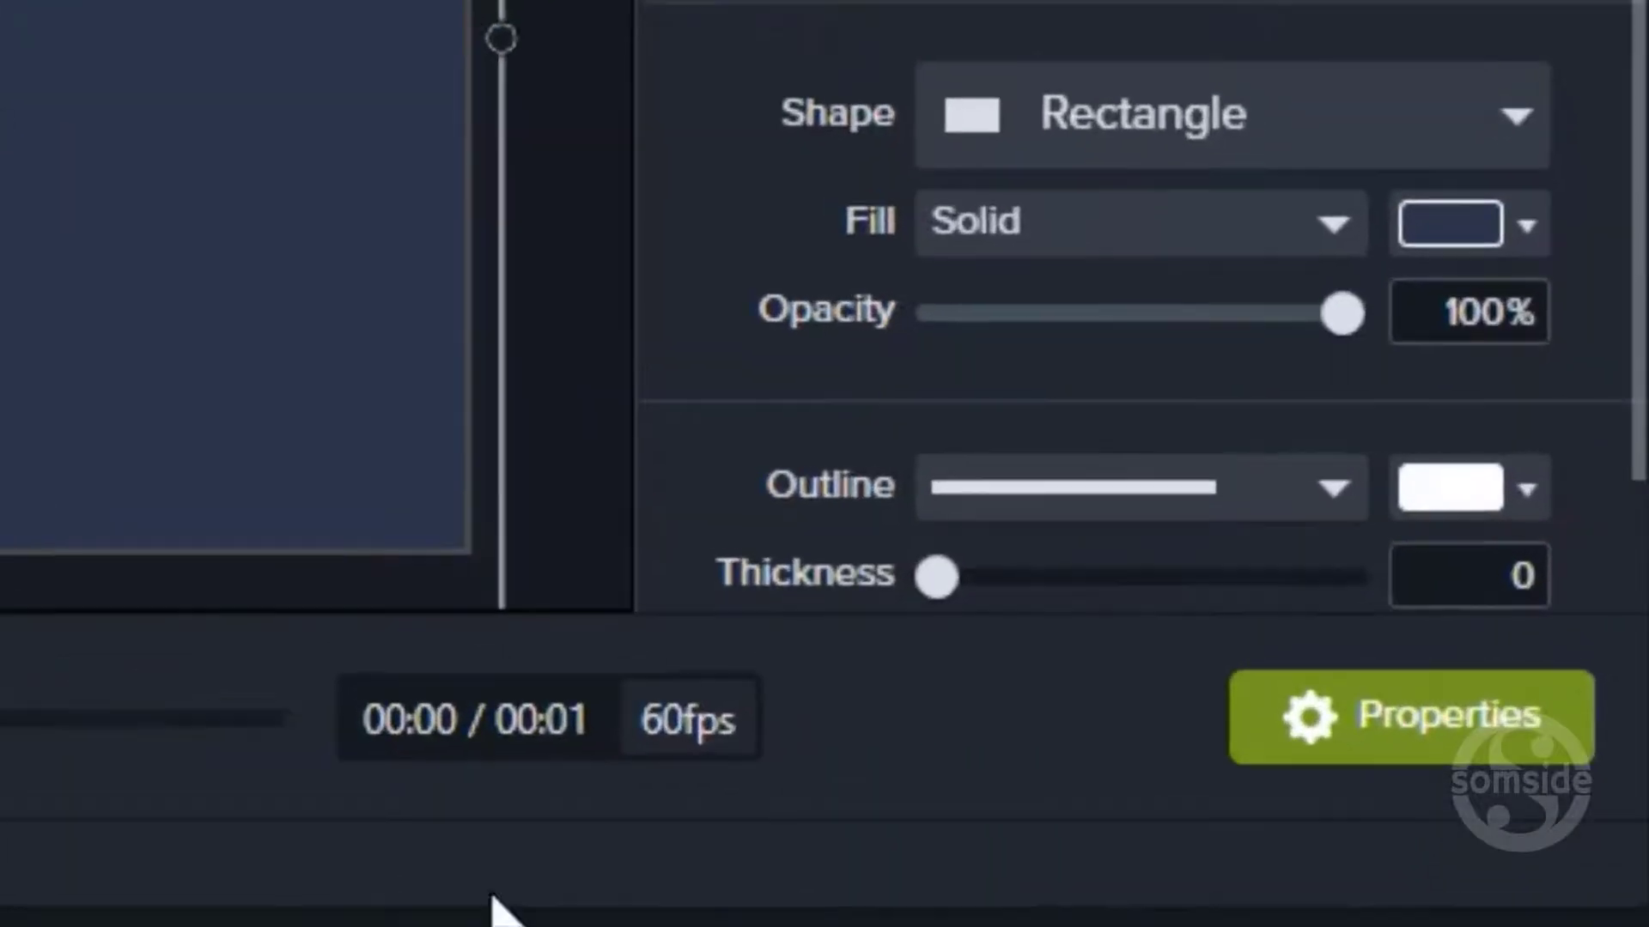
Change the solid fill colour of the Track 5 rectangle to bright yellow-green, #D2FF00
click(1464, 223)
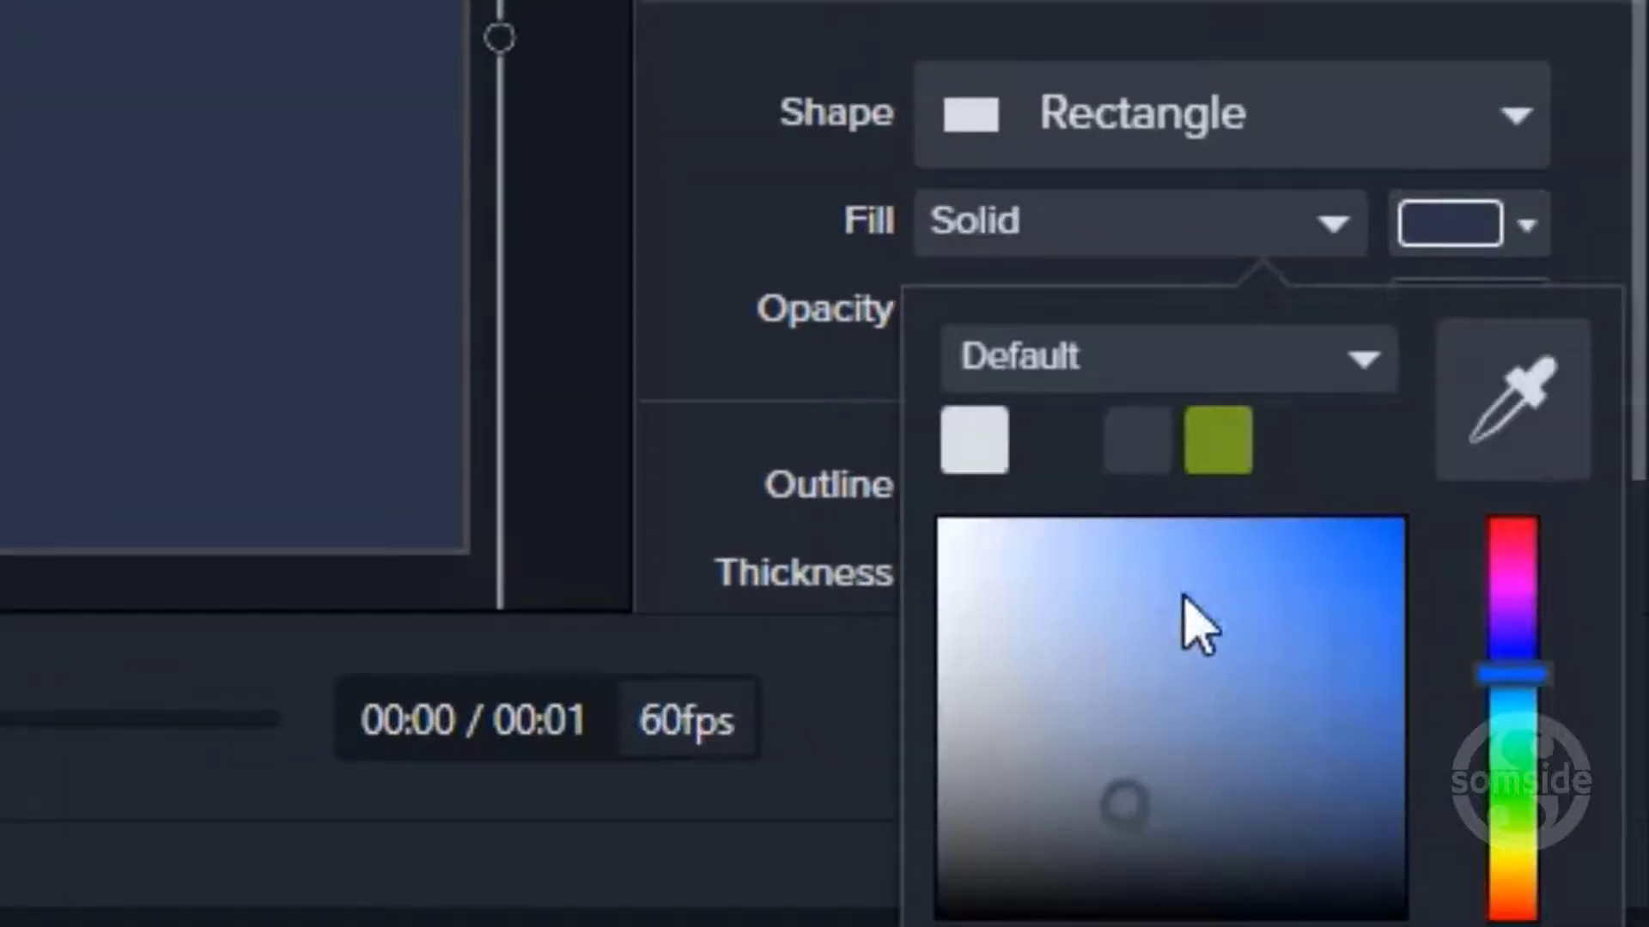
drag(1198, 631, 1502, 438)
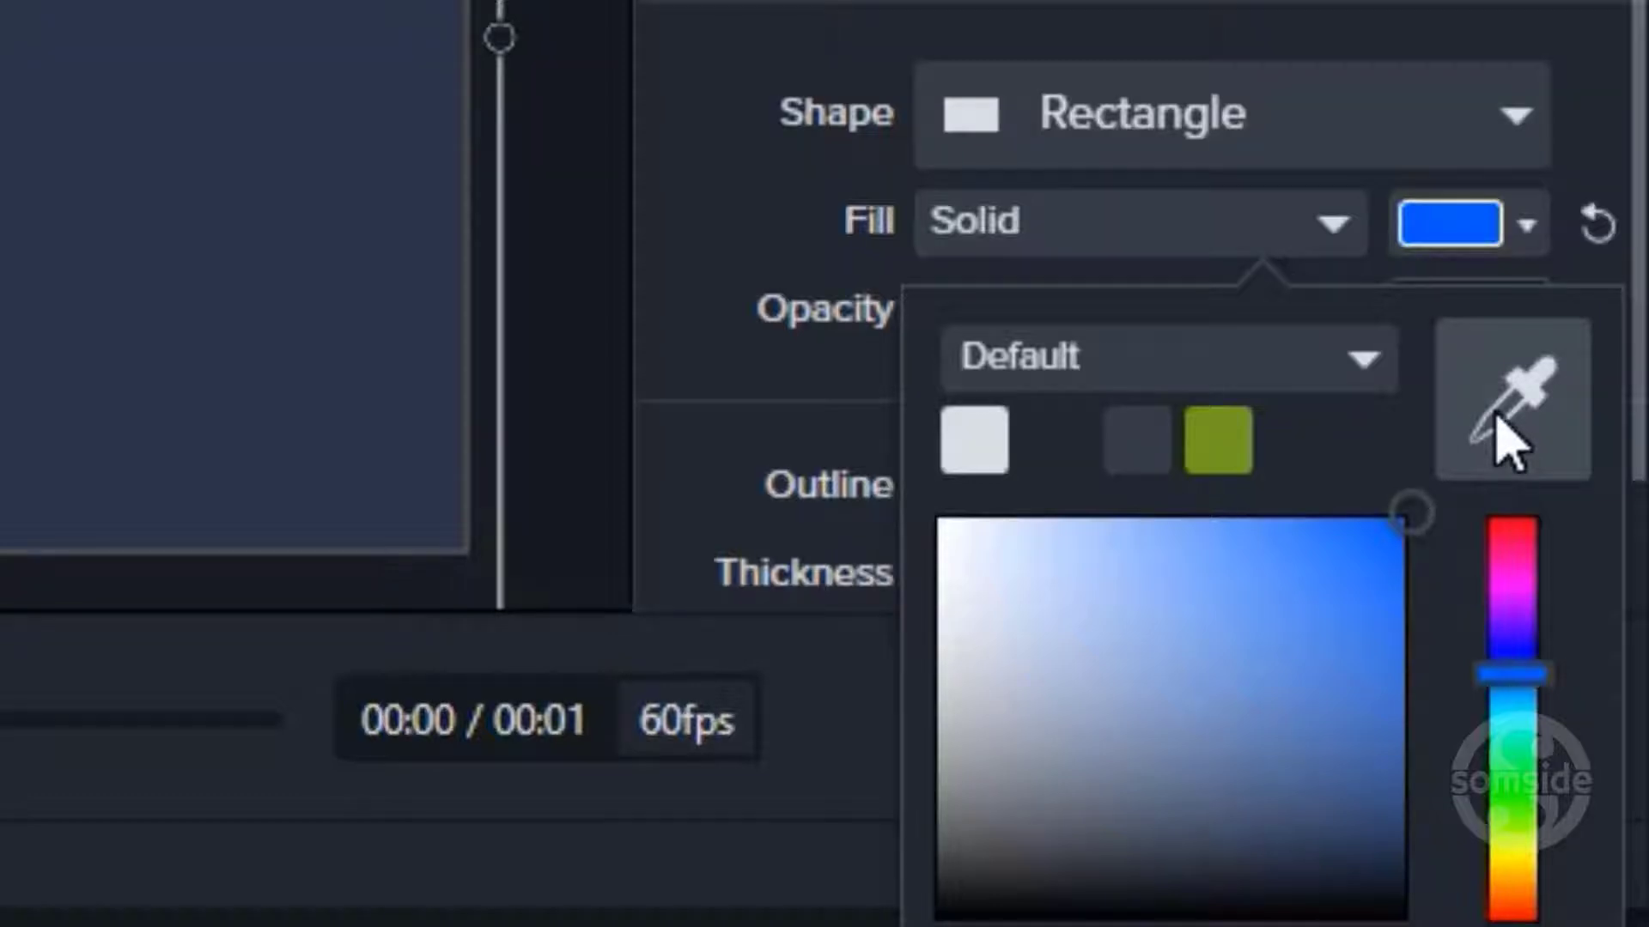
click(1529, 780)
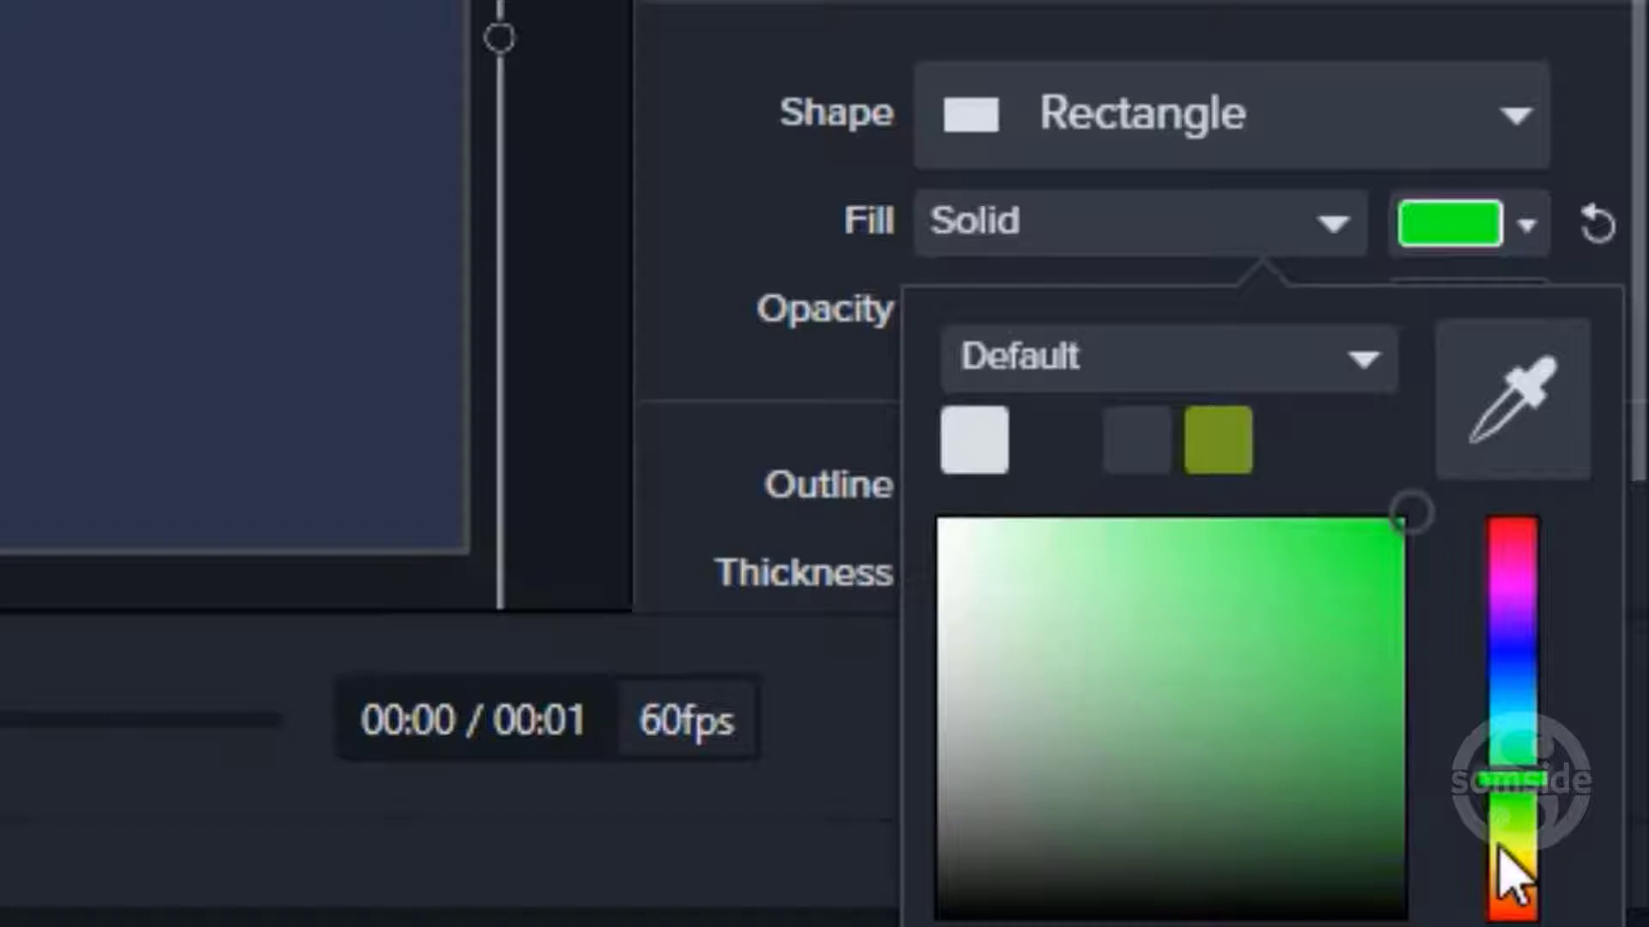
click(1498, 843)
drag(1269, 662, 1503, 468)
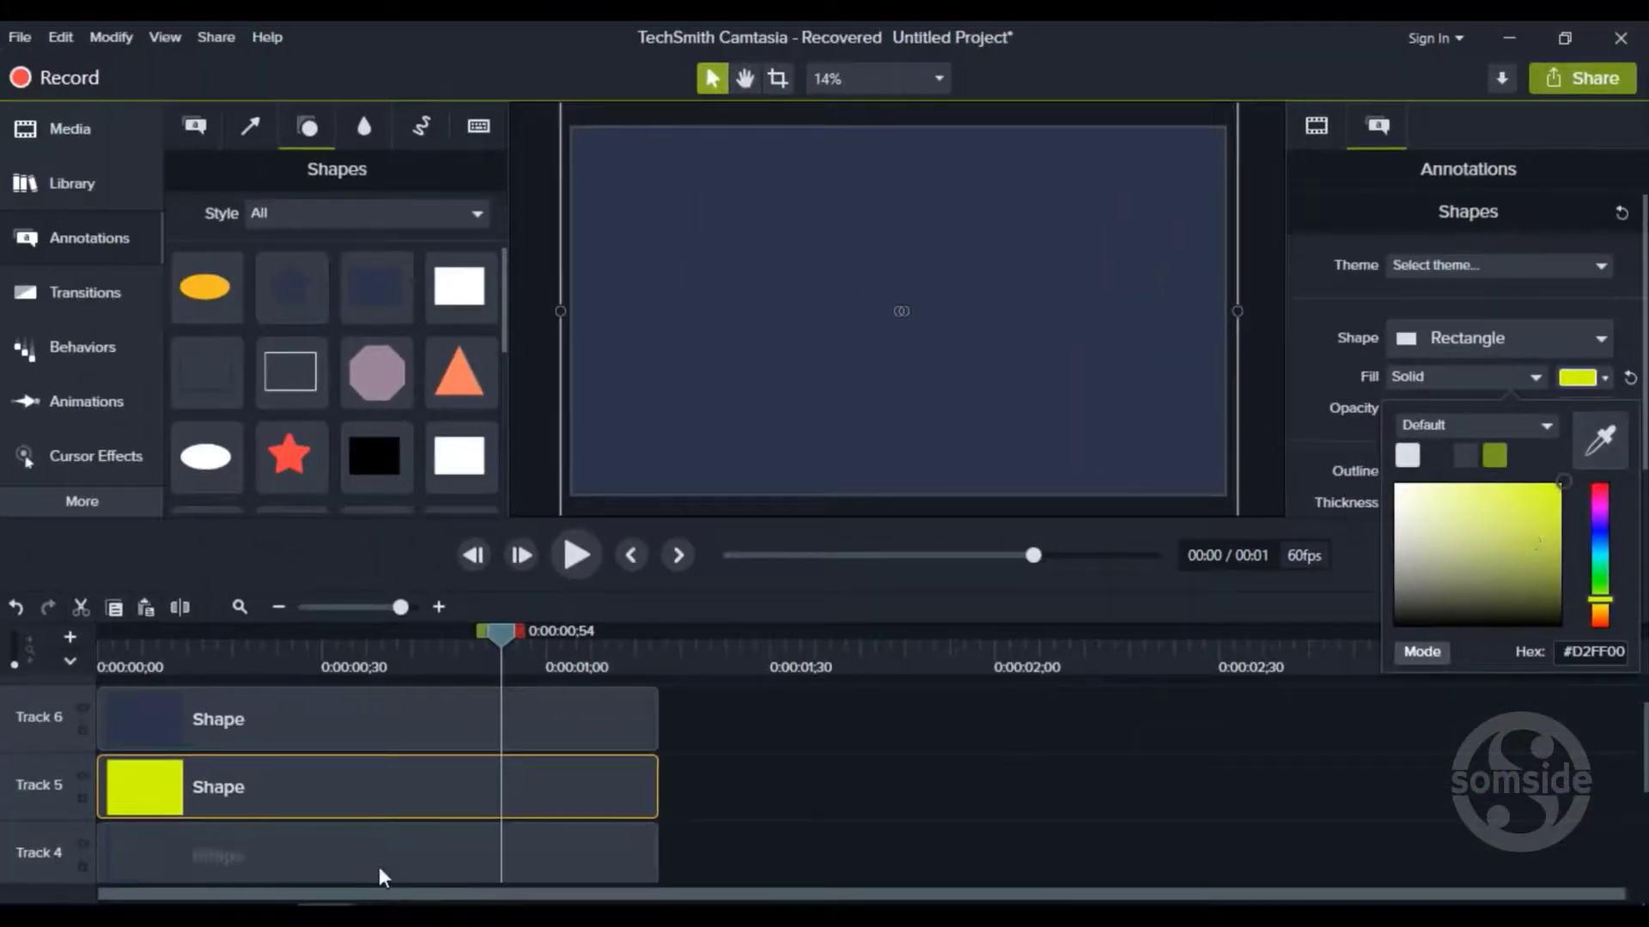
Change the solid fill colour of the Track 4 rectangle to teal green, #348767
click(379, 867)
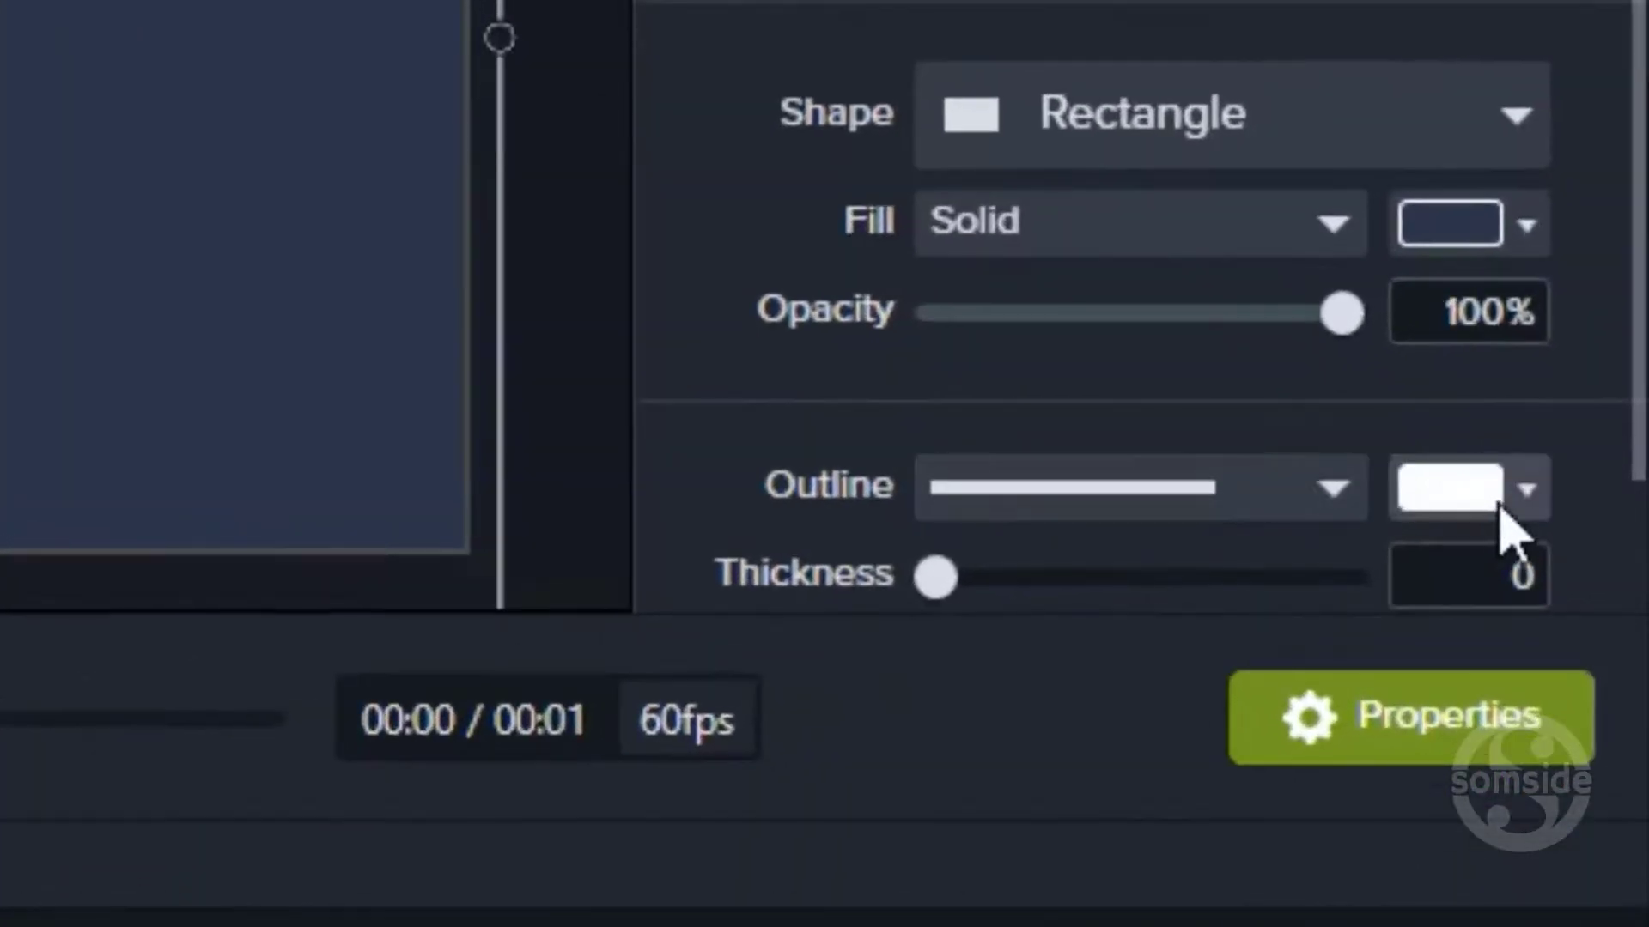
click(1590, 474)
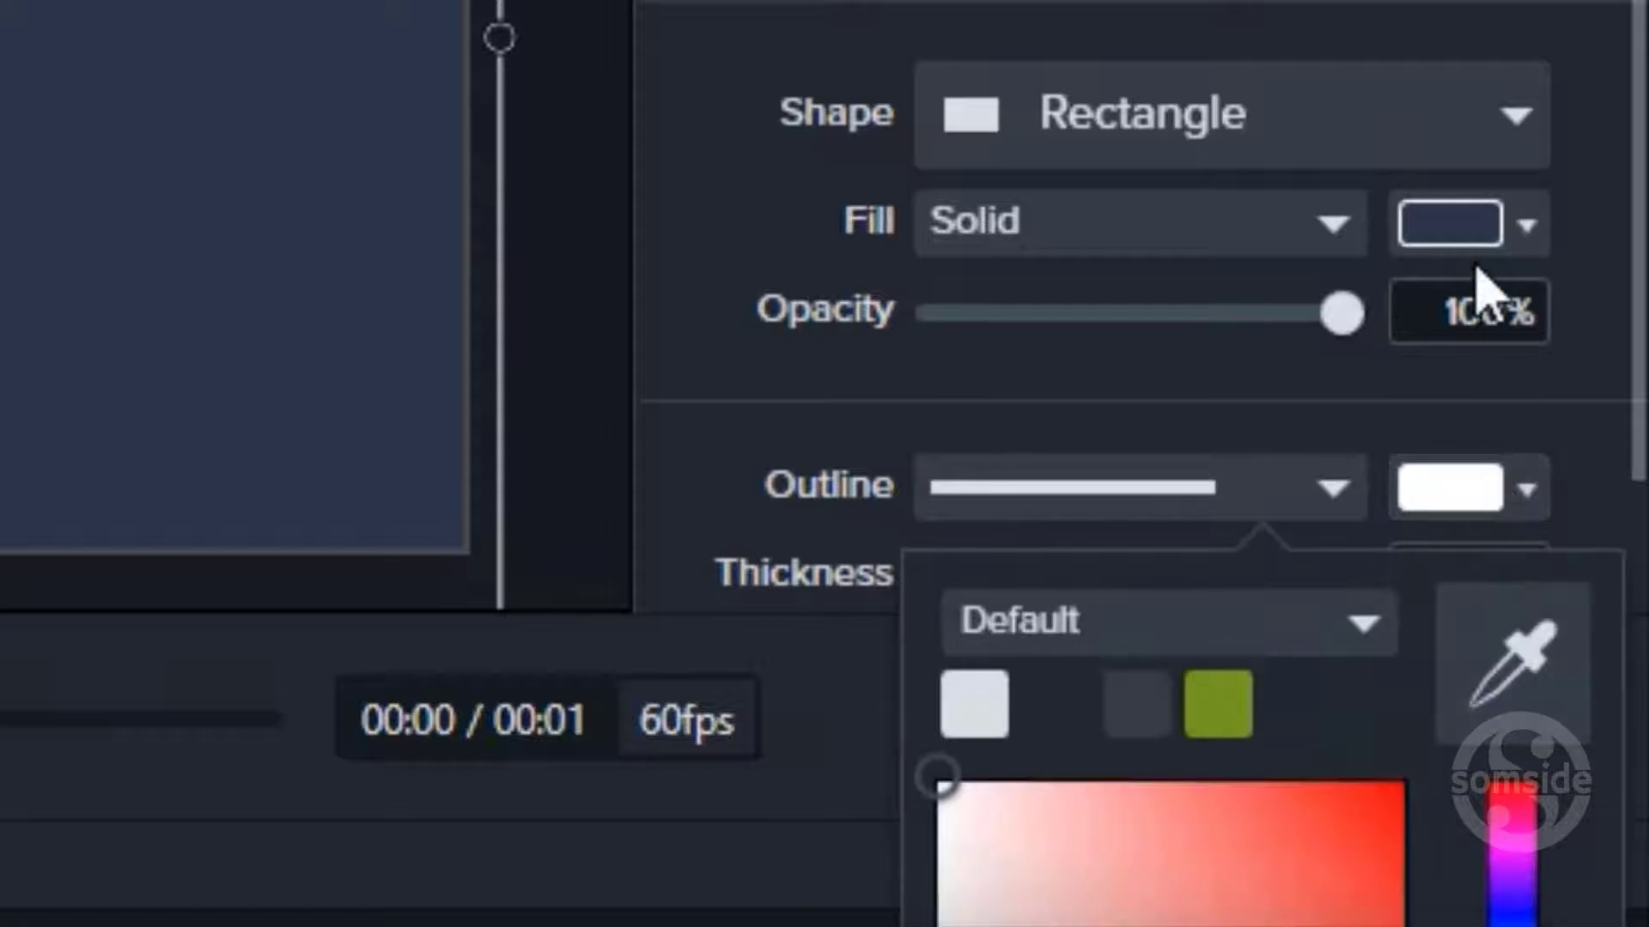
click(1451, 223)
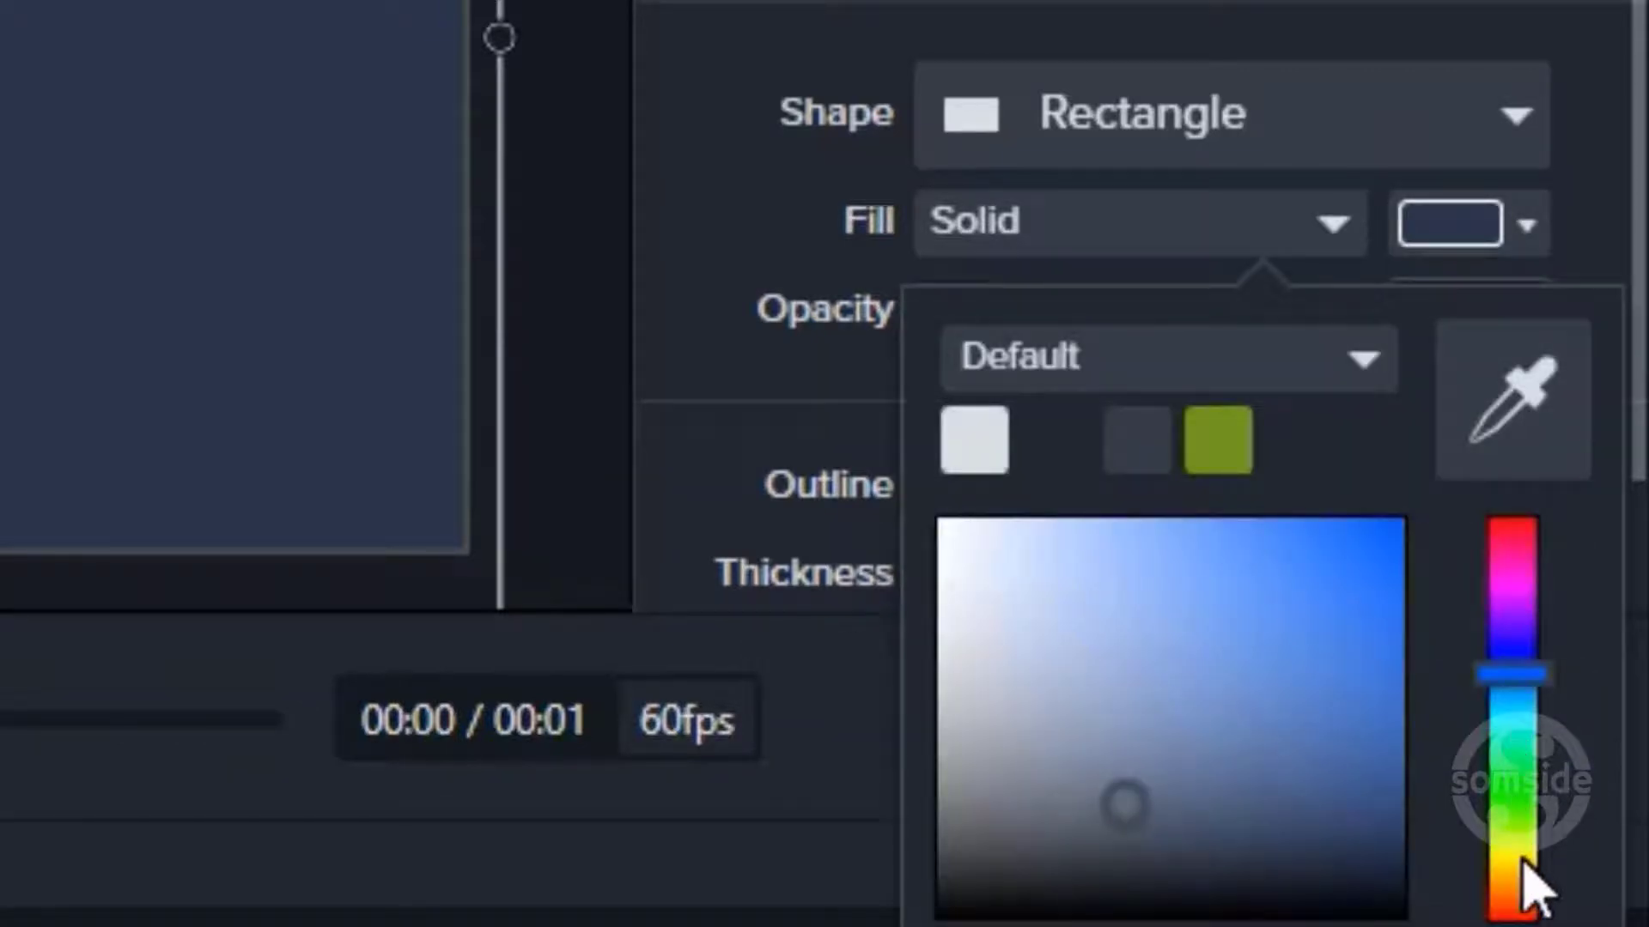
click(1530, 746)
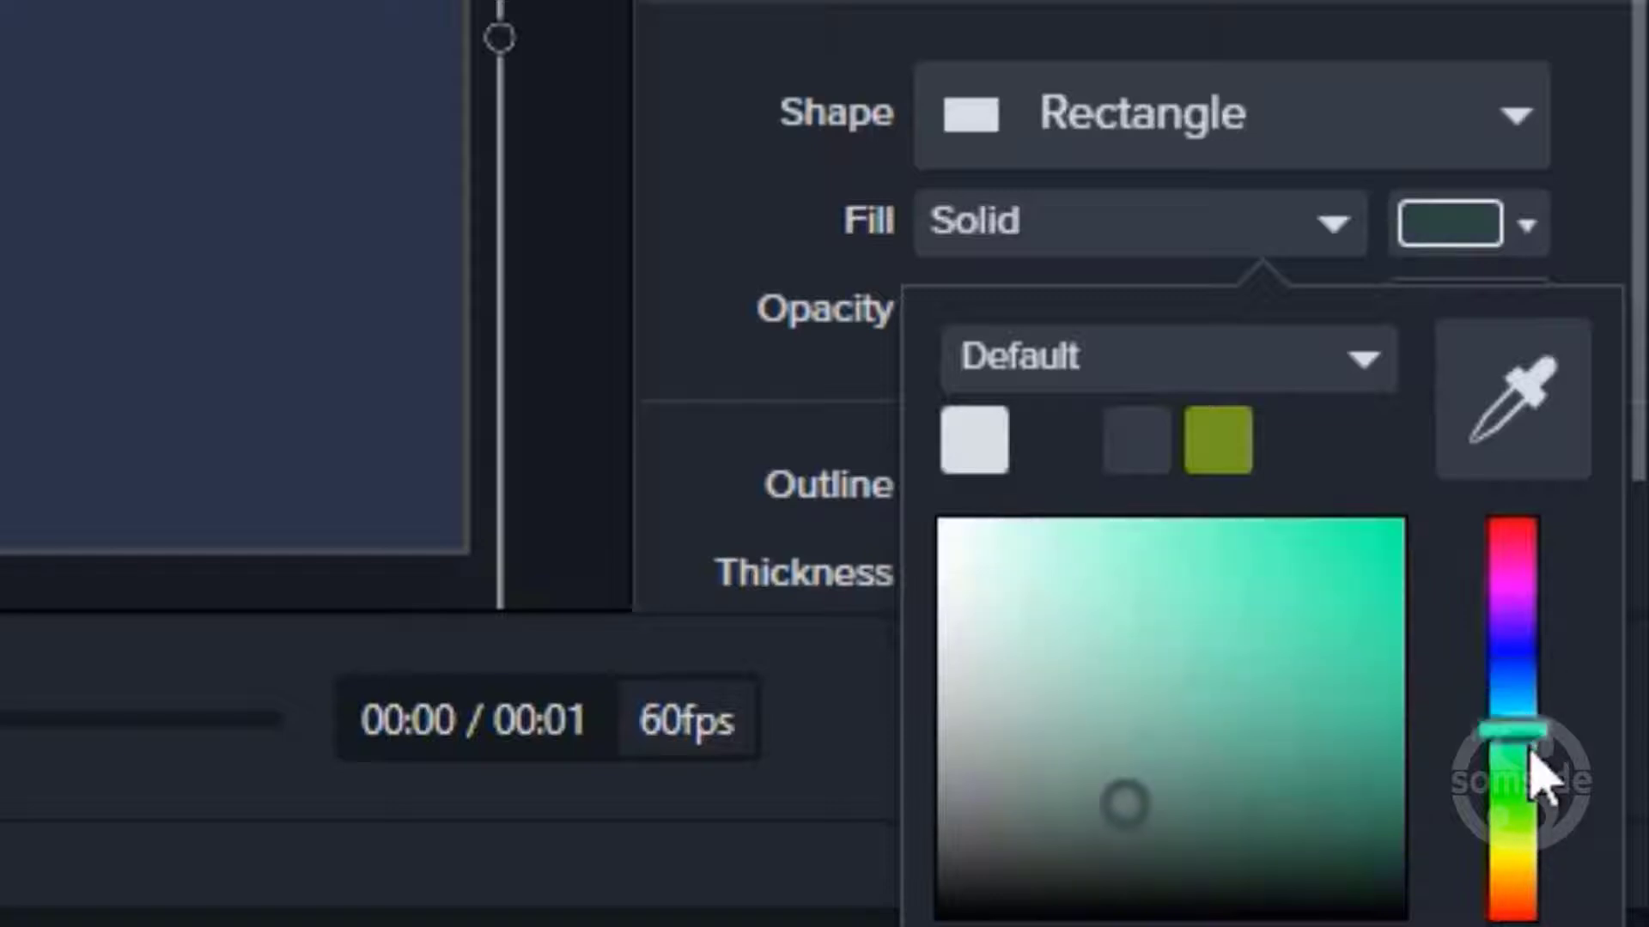
drag(1187, 761, 1247, 644)
click(1227, 706)
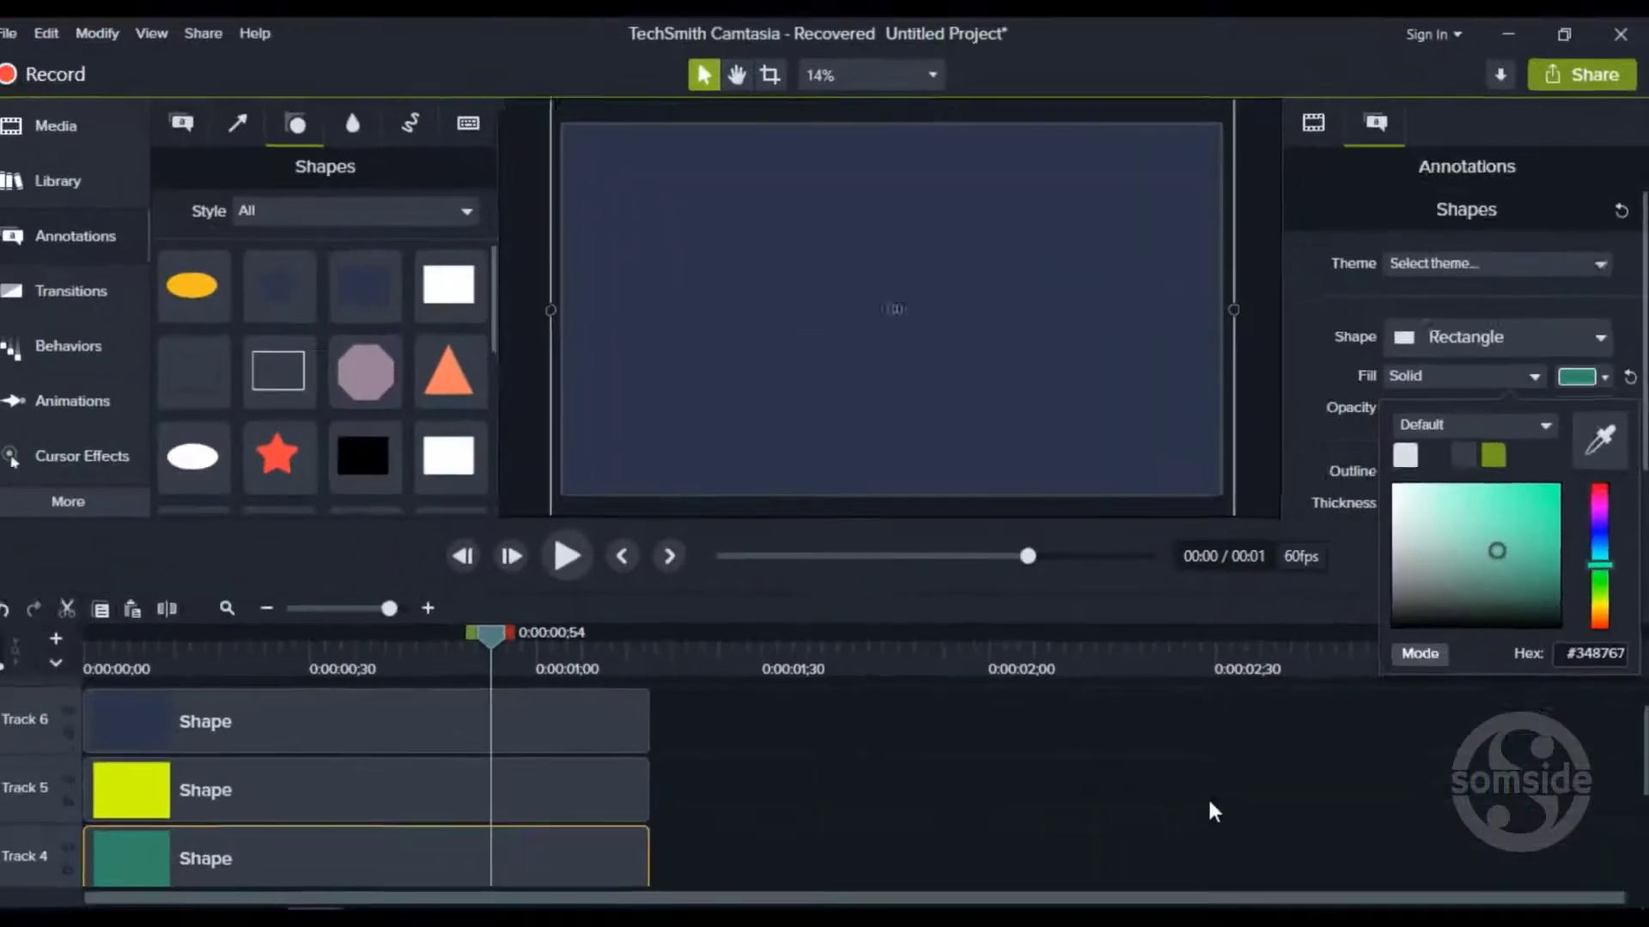
click(1208, 796)
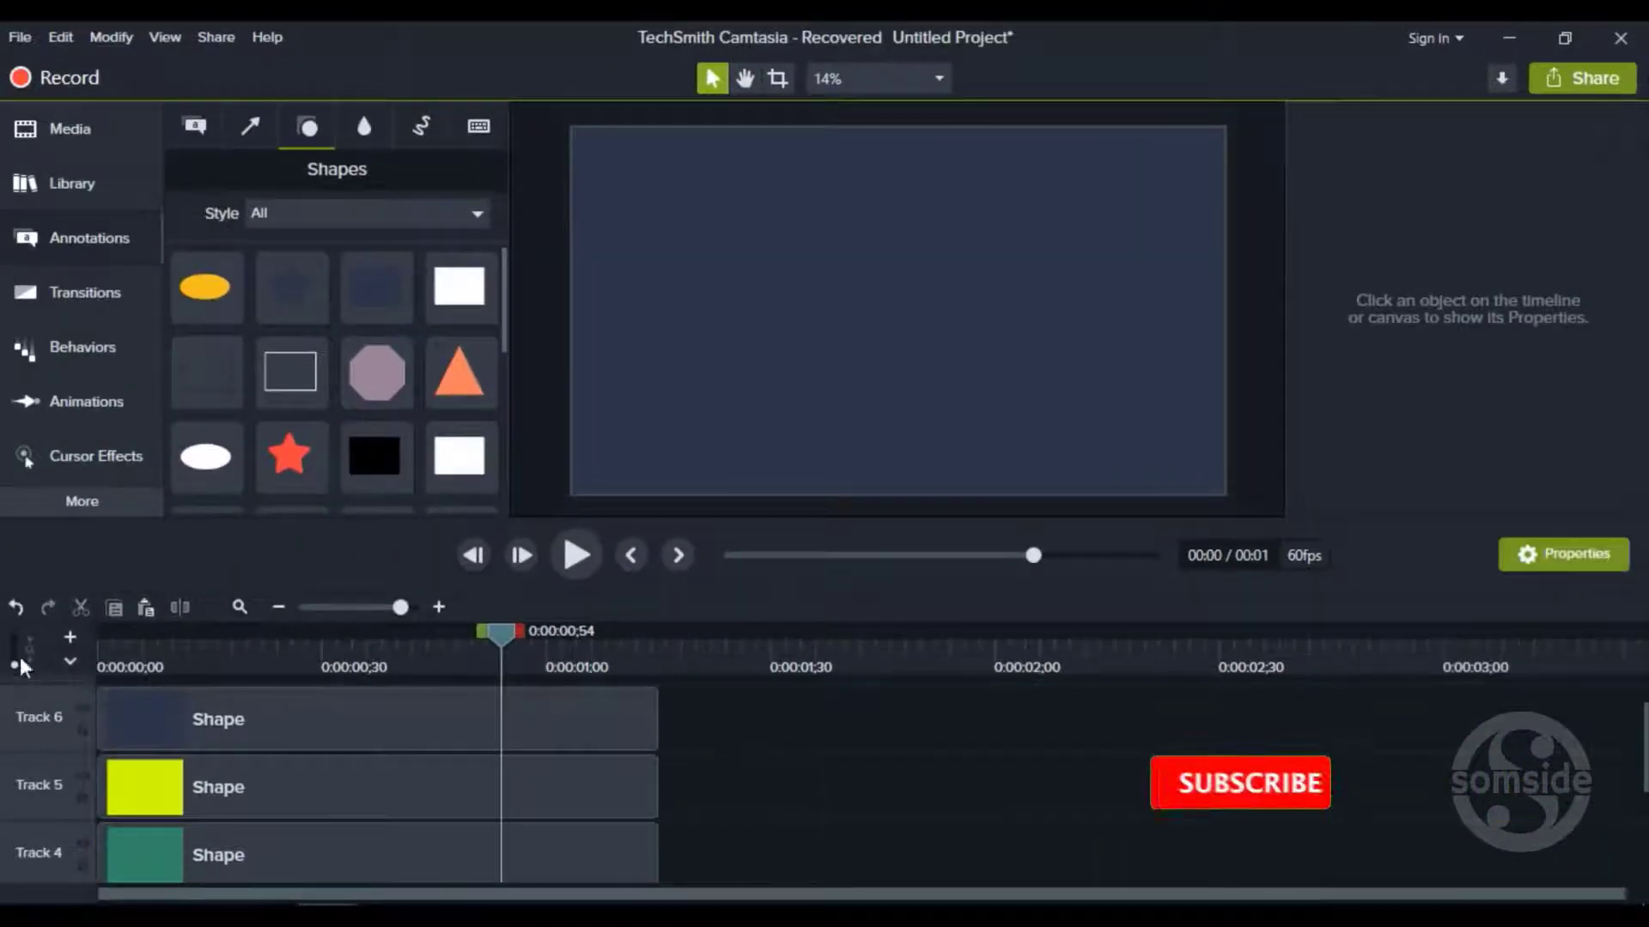
Return the playhead to the start of the timeline and apply a Custom animation to the Track 6 rectangle
drag(508, 637, 102, 637)
click(76, 393)
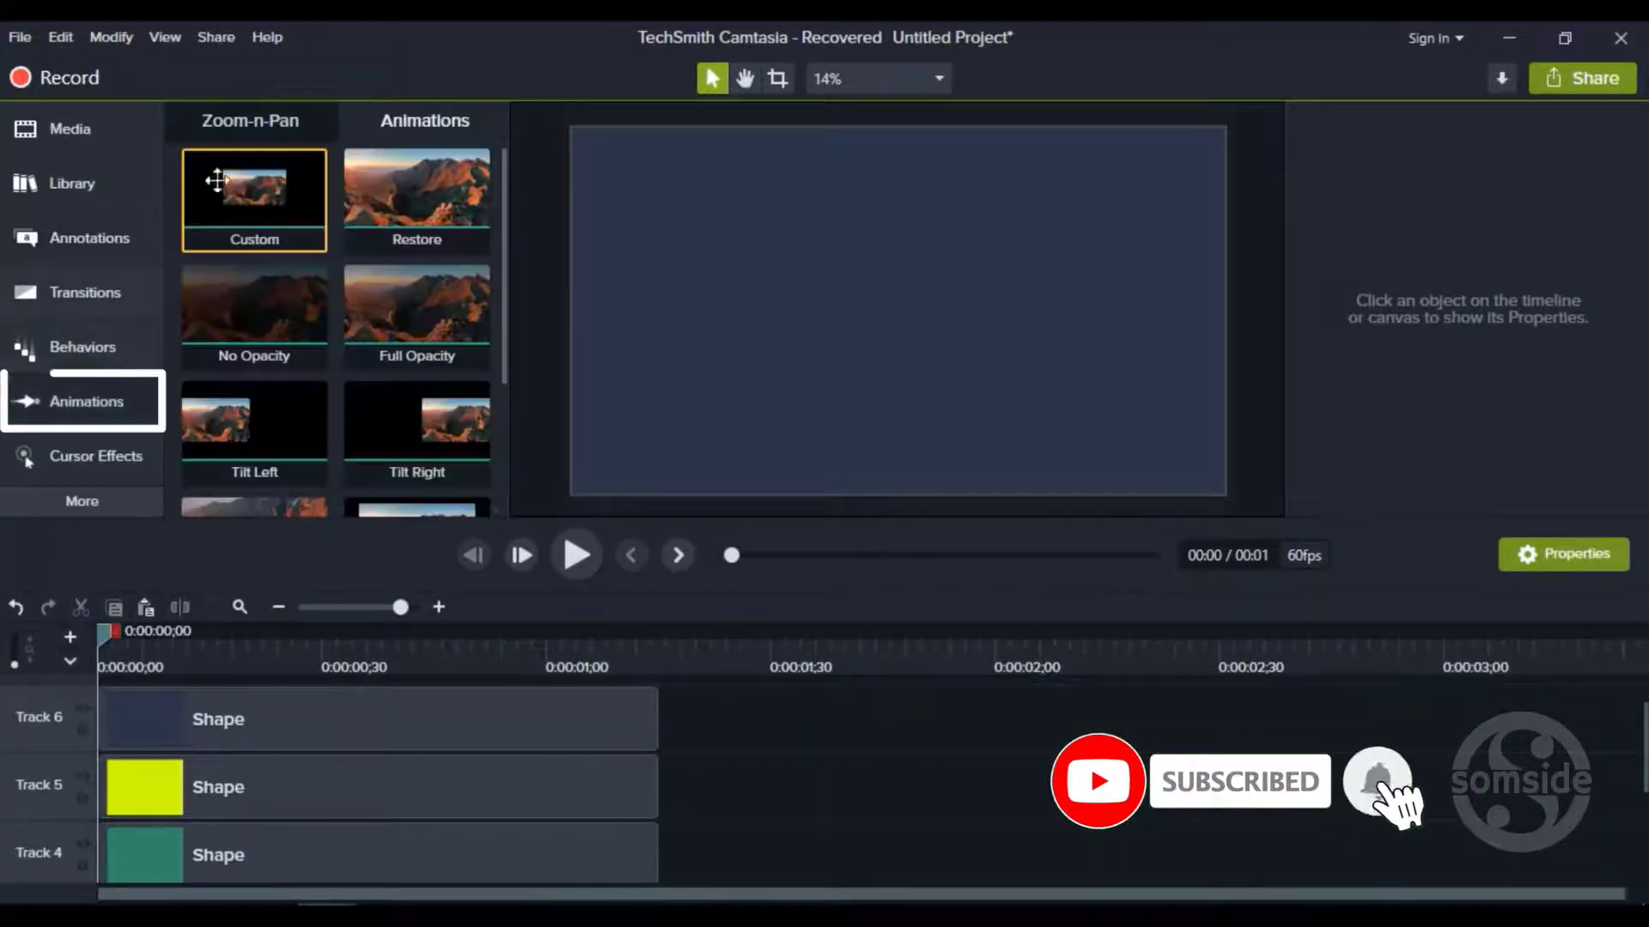
drag(254, 206, 247, 728)
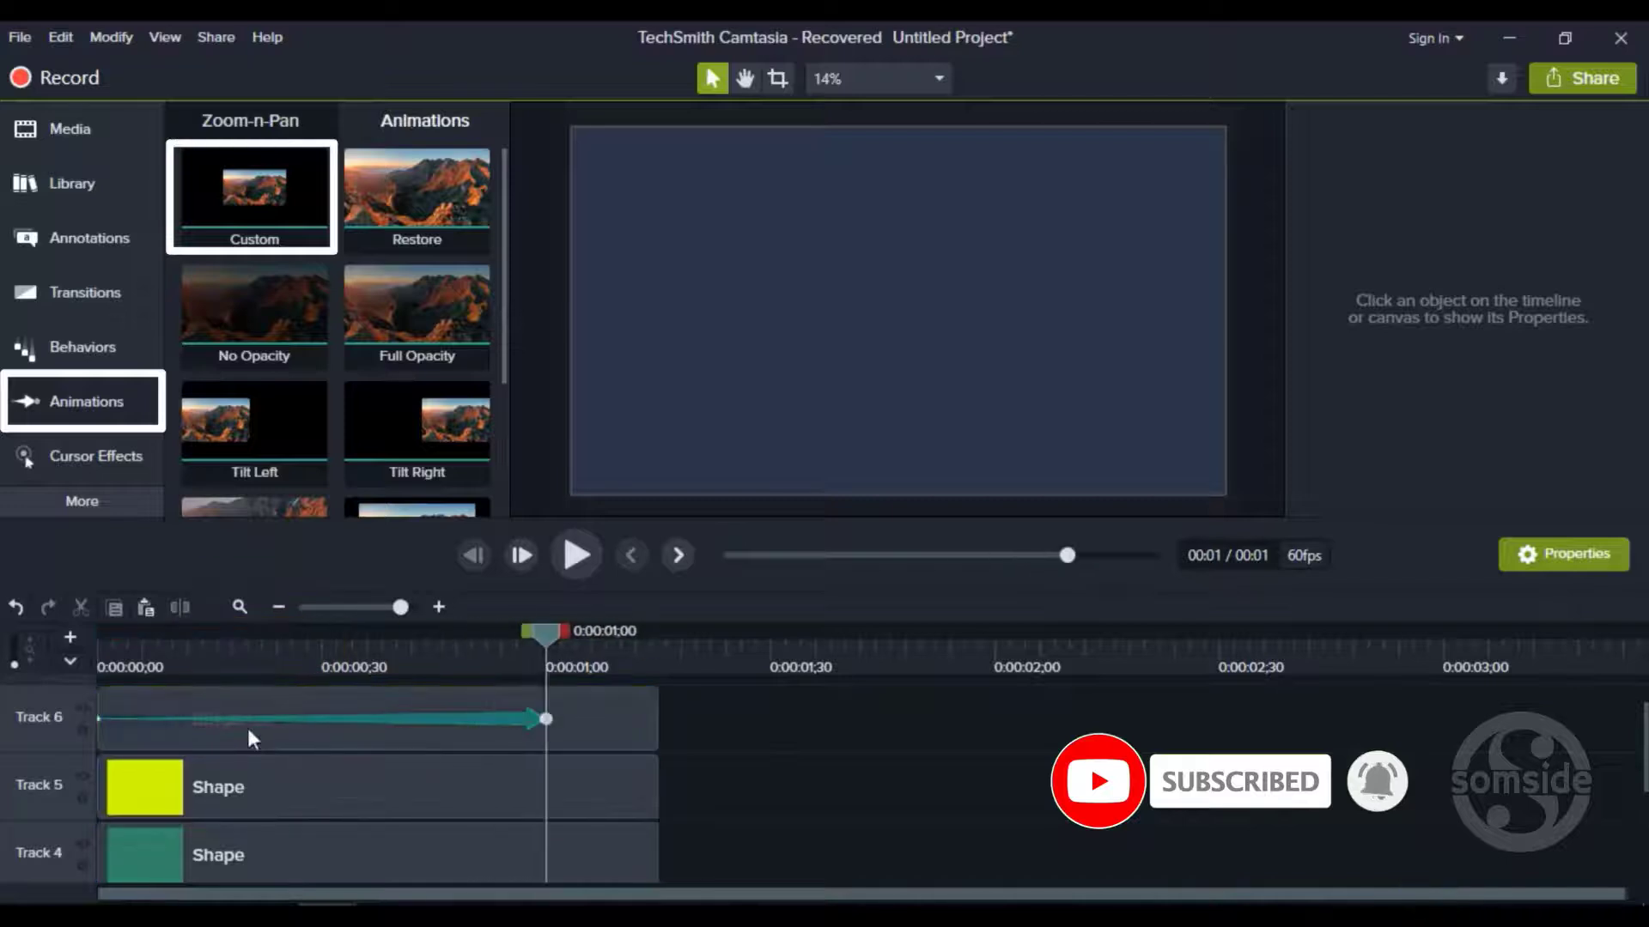
click(244, 720)
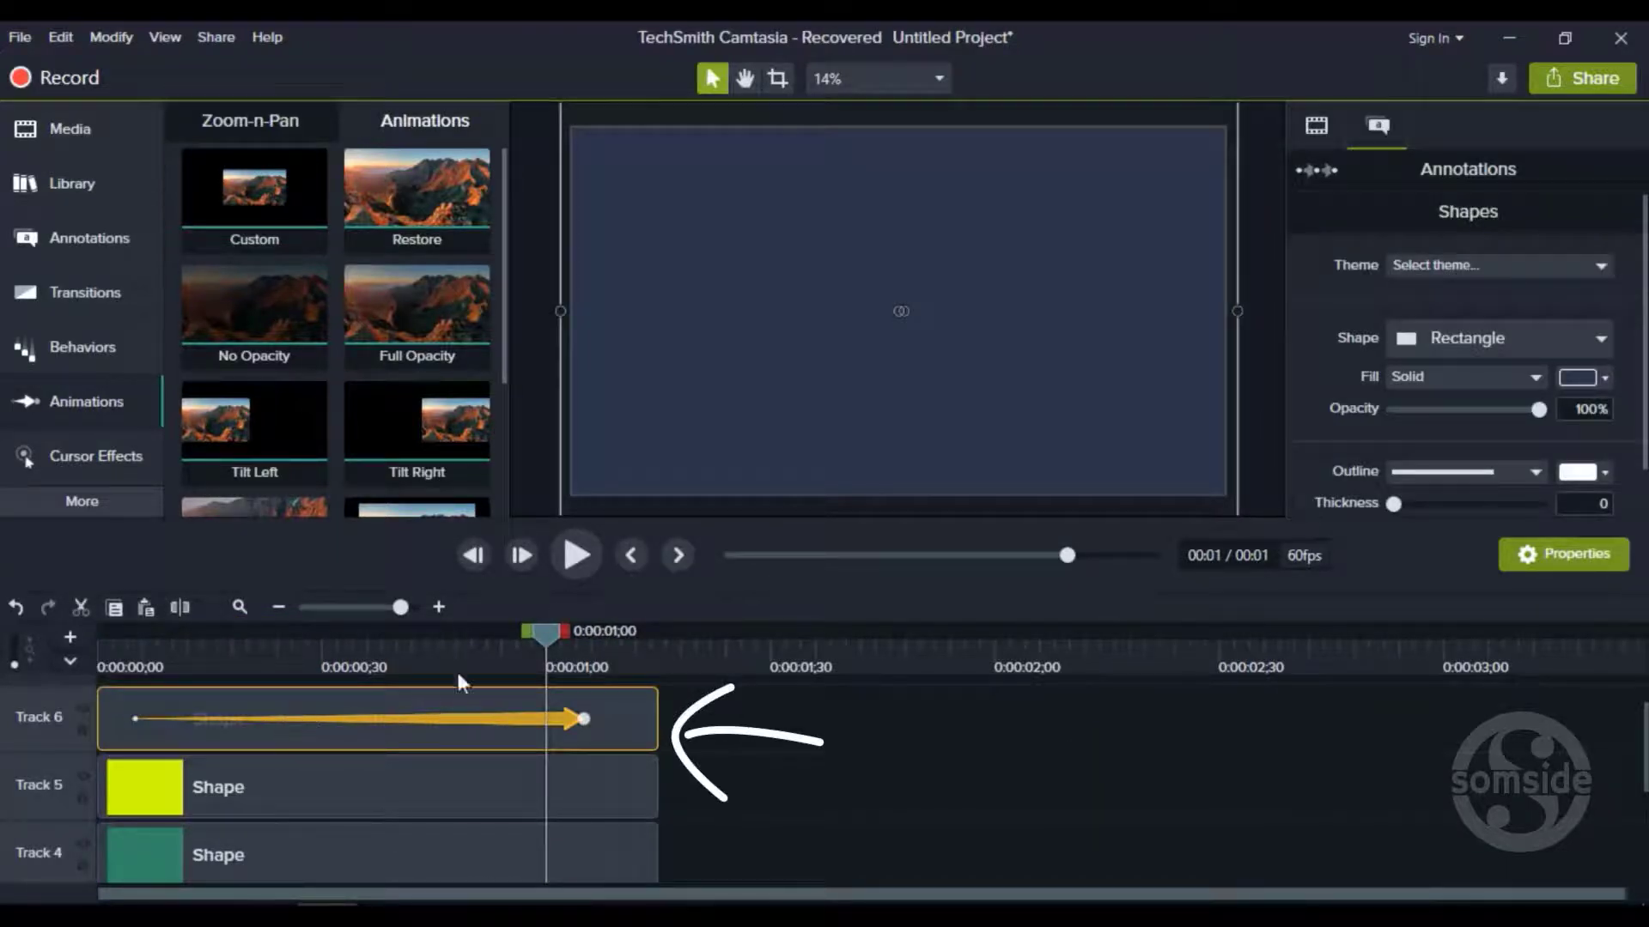
Place the playhead at 0:00:01;05 on the end of the Track 6 animation and slide its rectangle fully off the canvas to the right
drag(570, 636, 584, 636)
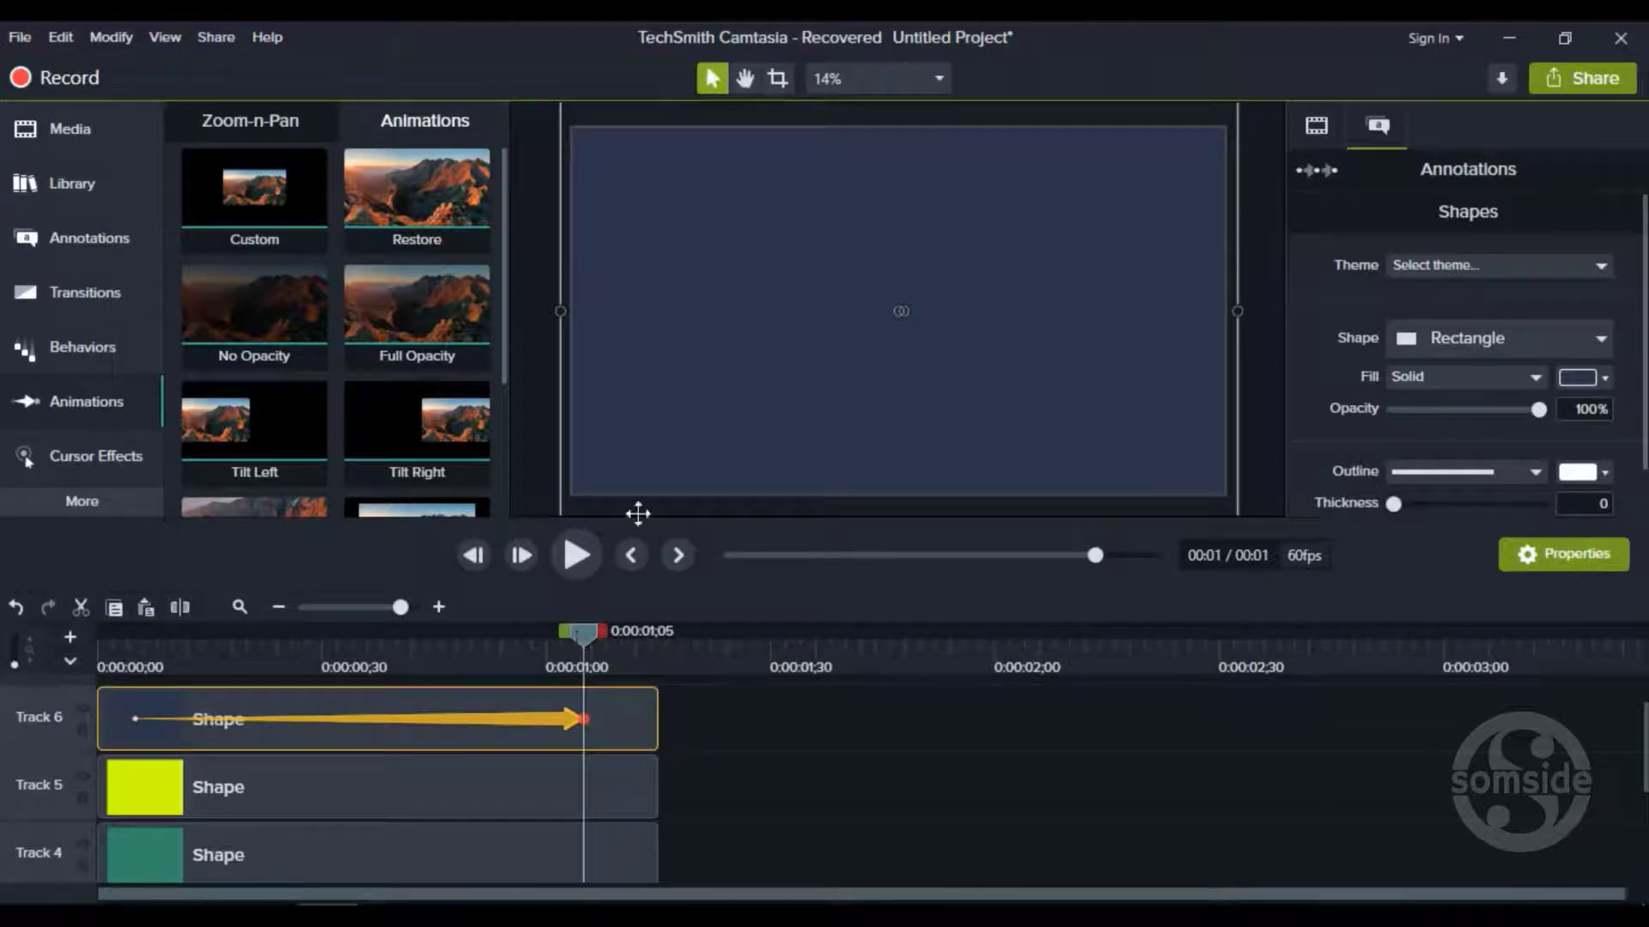
drag(659, 416, 1297, 414)
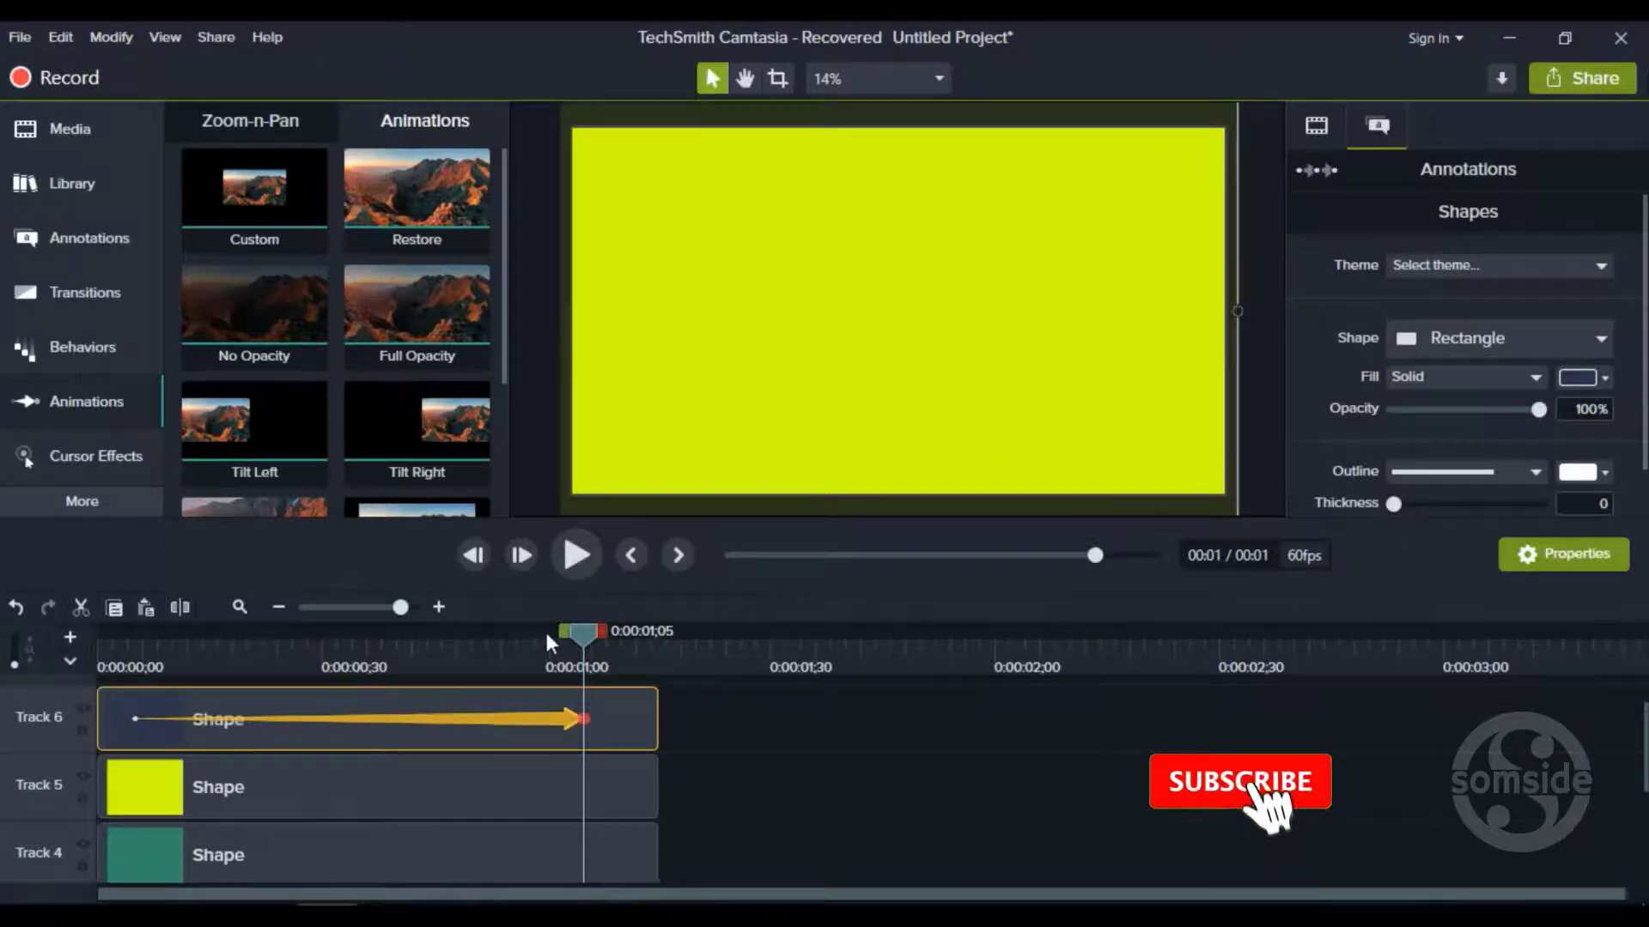
mouse_move(584, 633)
mouse_down()
mouse_move(96, 636)
mouse_move(588, 641)
mouse_up()
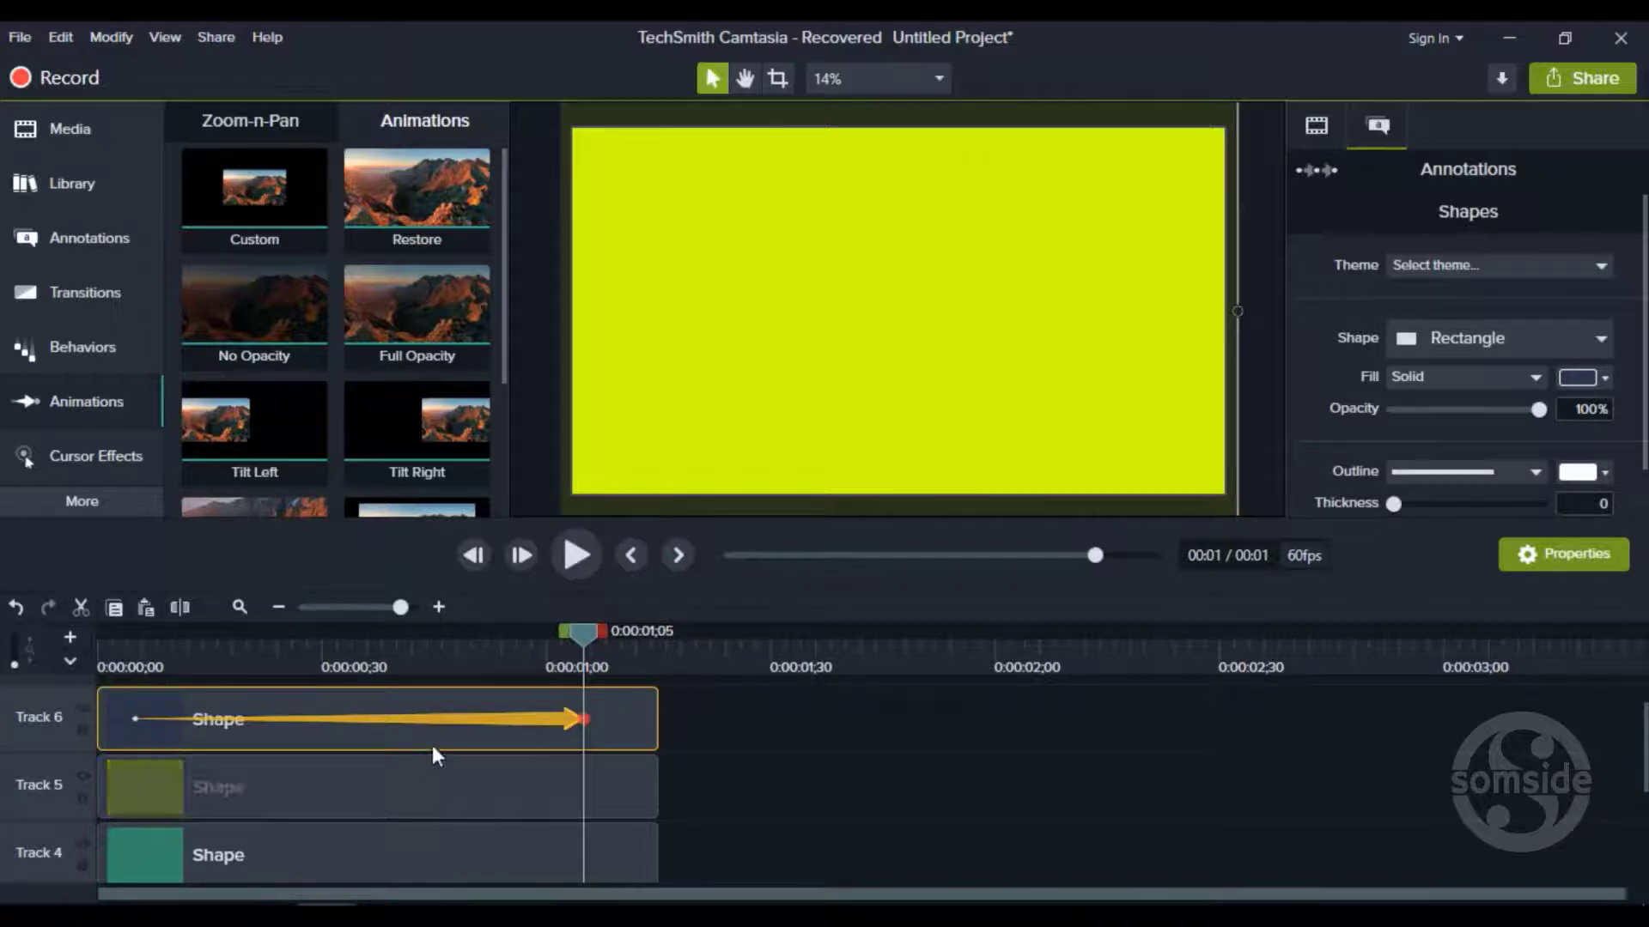
Copy the Track 6 animation onto the Track 5 rectangle, then shift the Track 6 animation earlier to begin at the clip's start
key(ctrl+c)
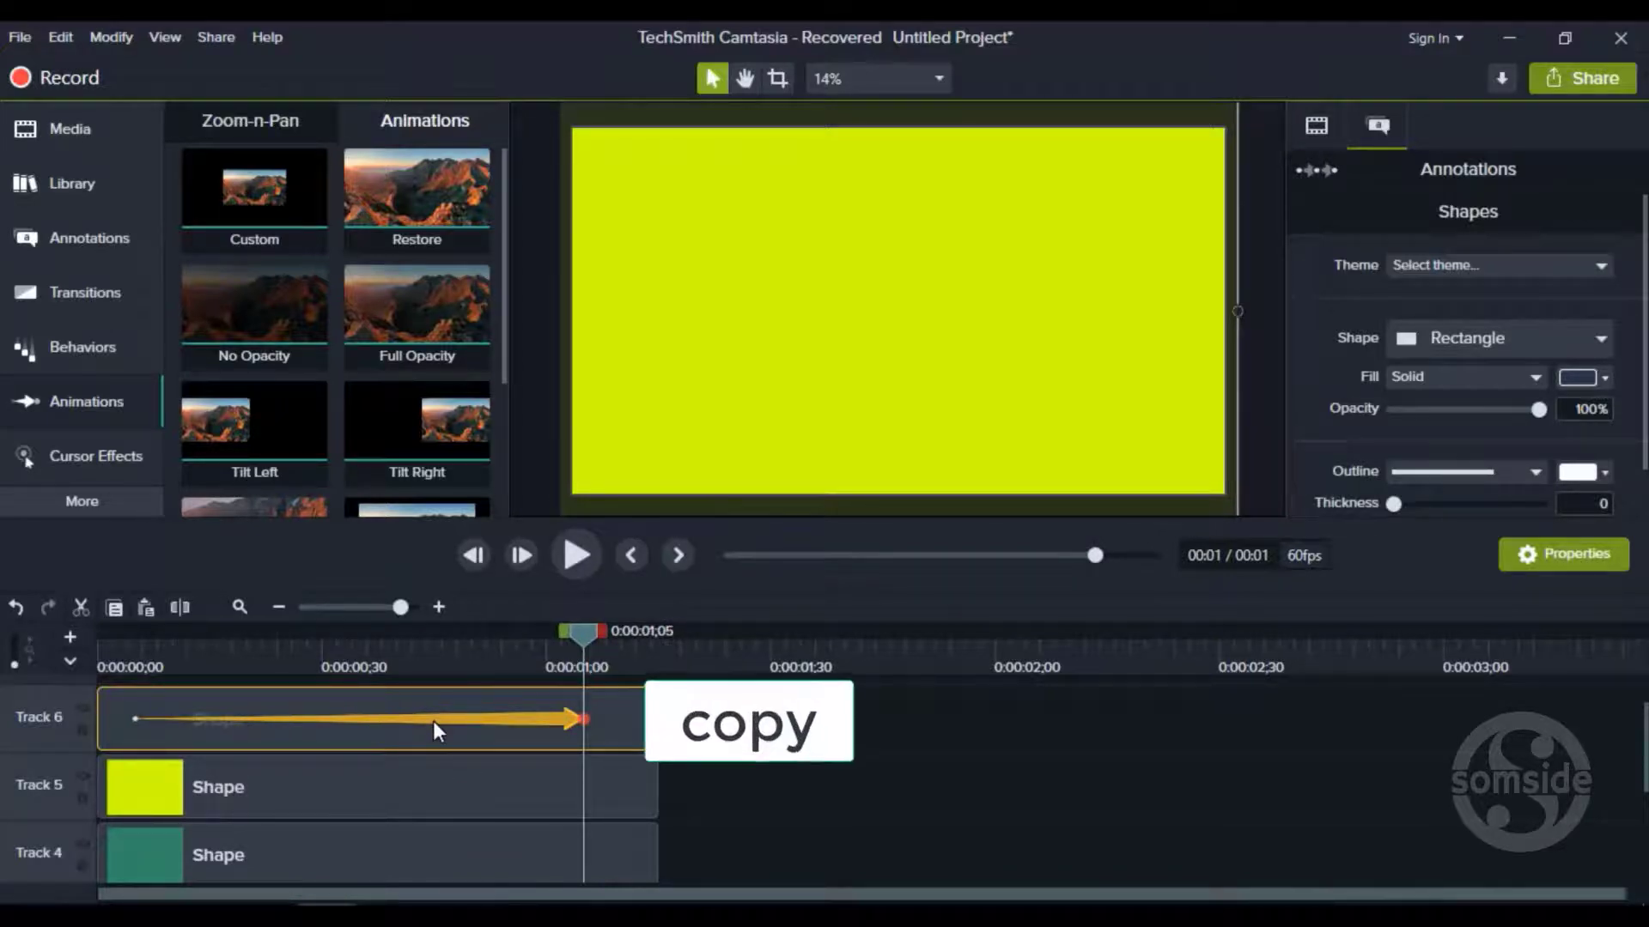
click(223, 788)
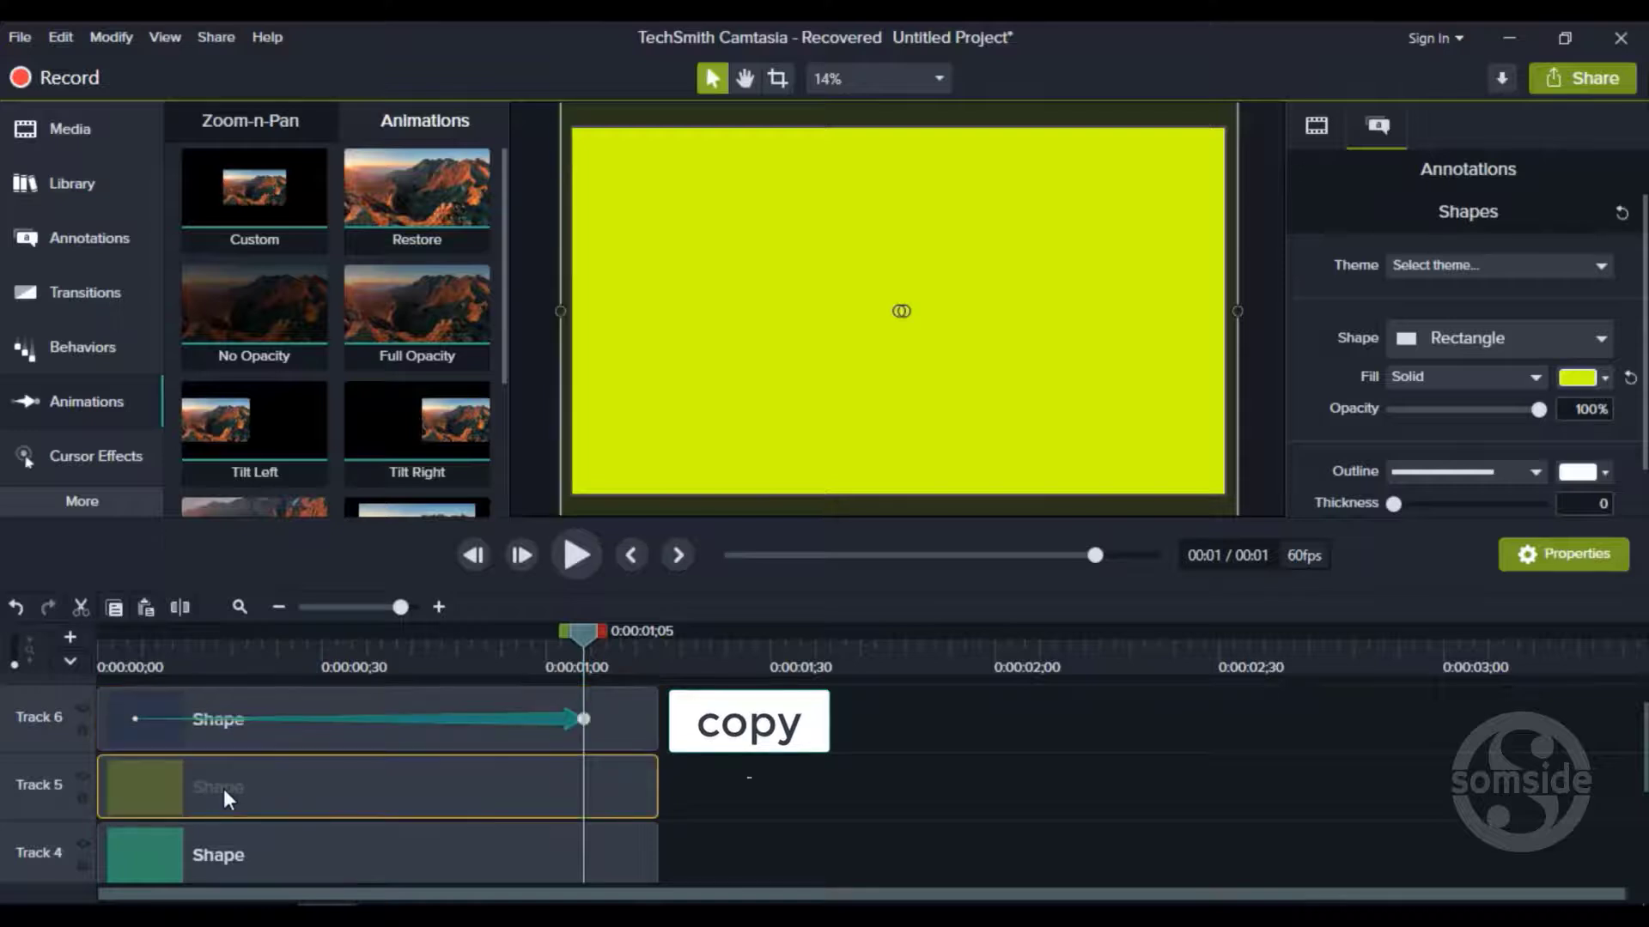
key(ctrl+v)
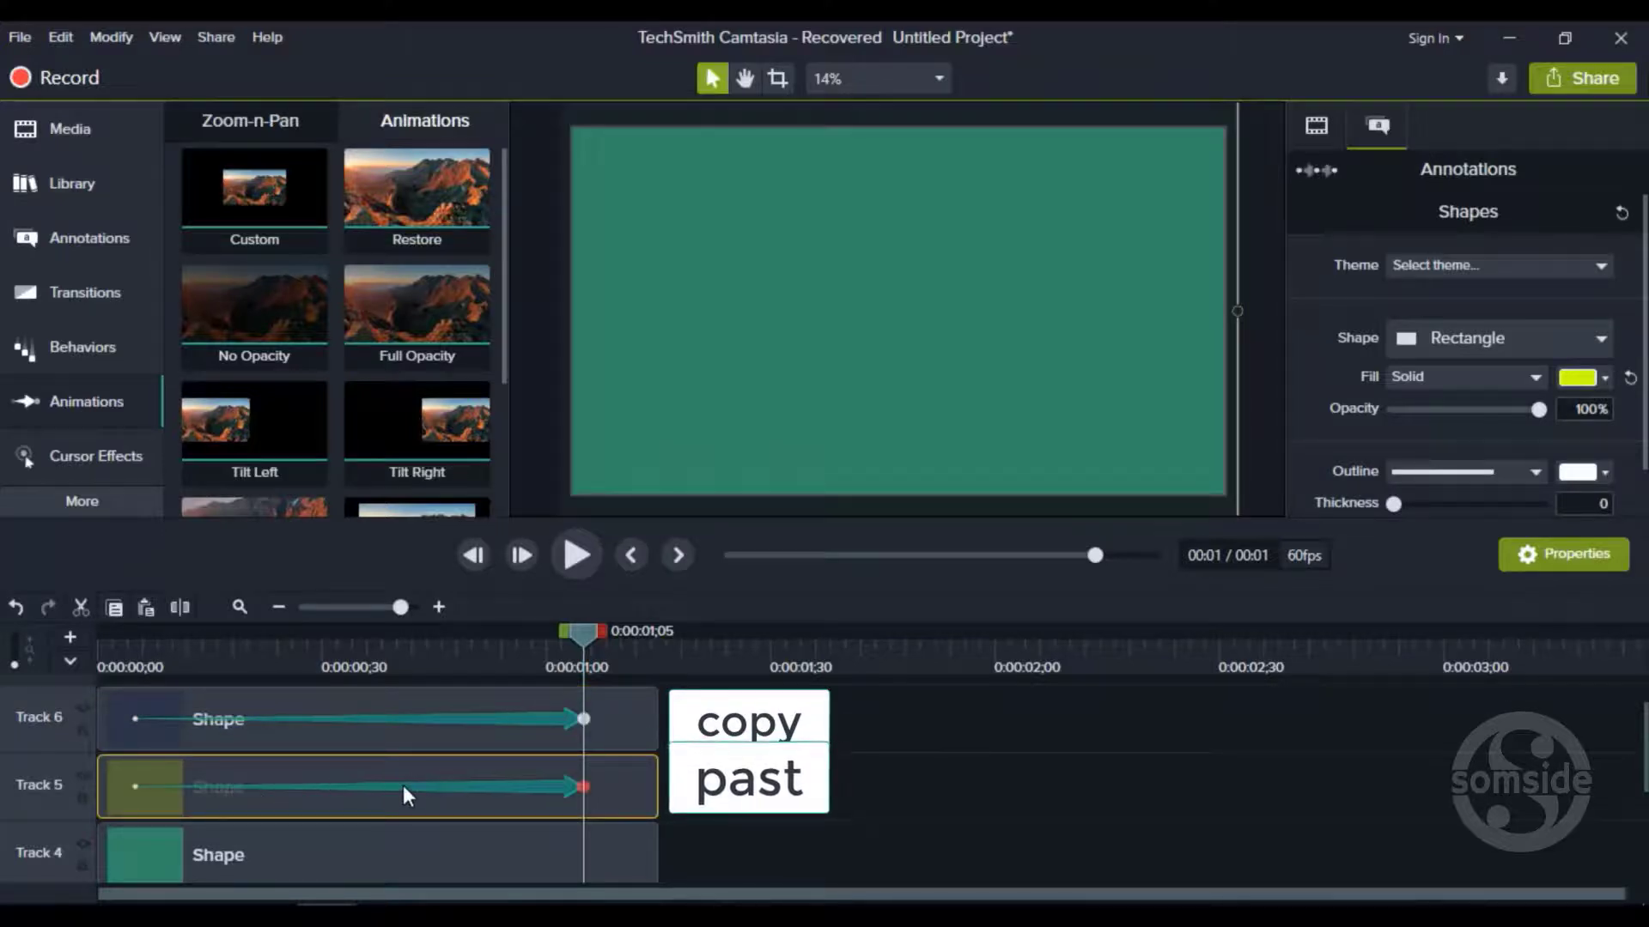
click(429, 713)
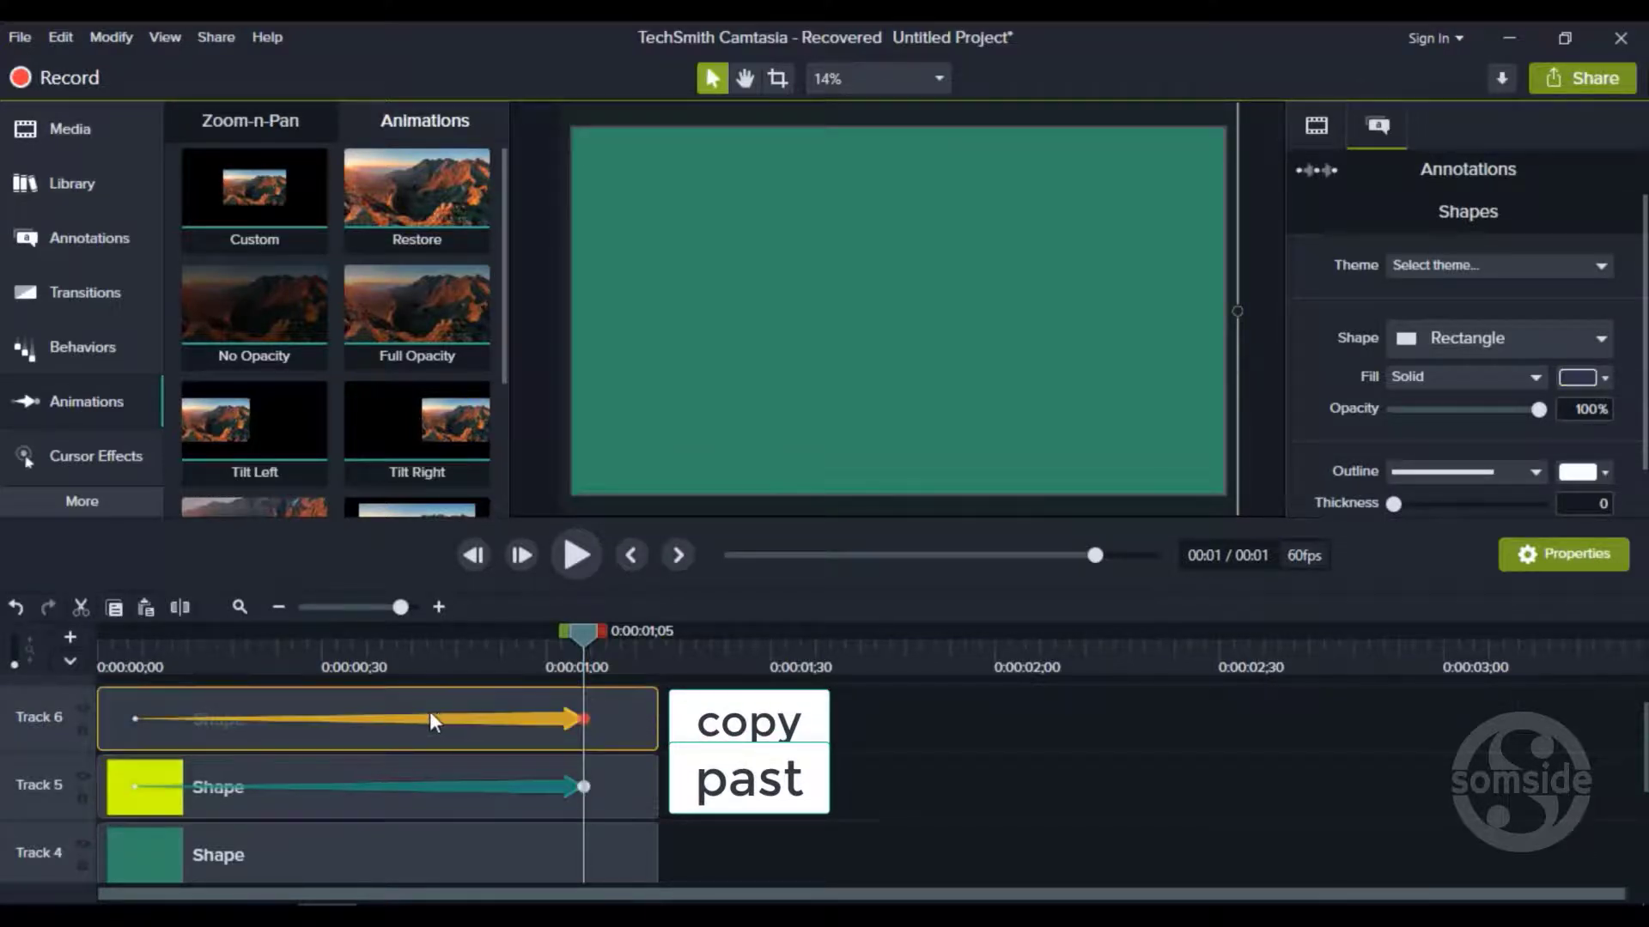
drag(429, 713, 383, 712)
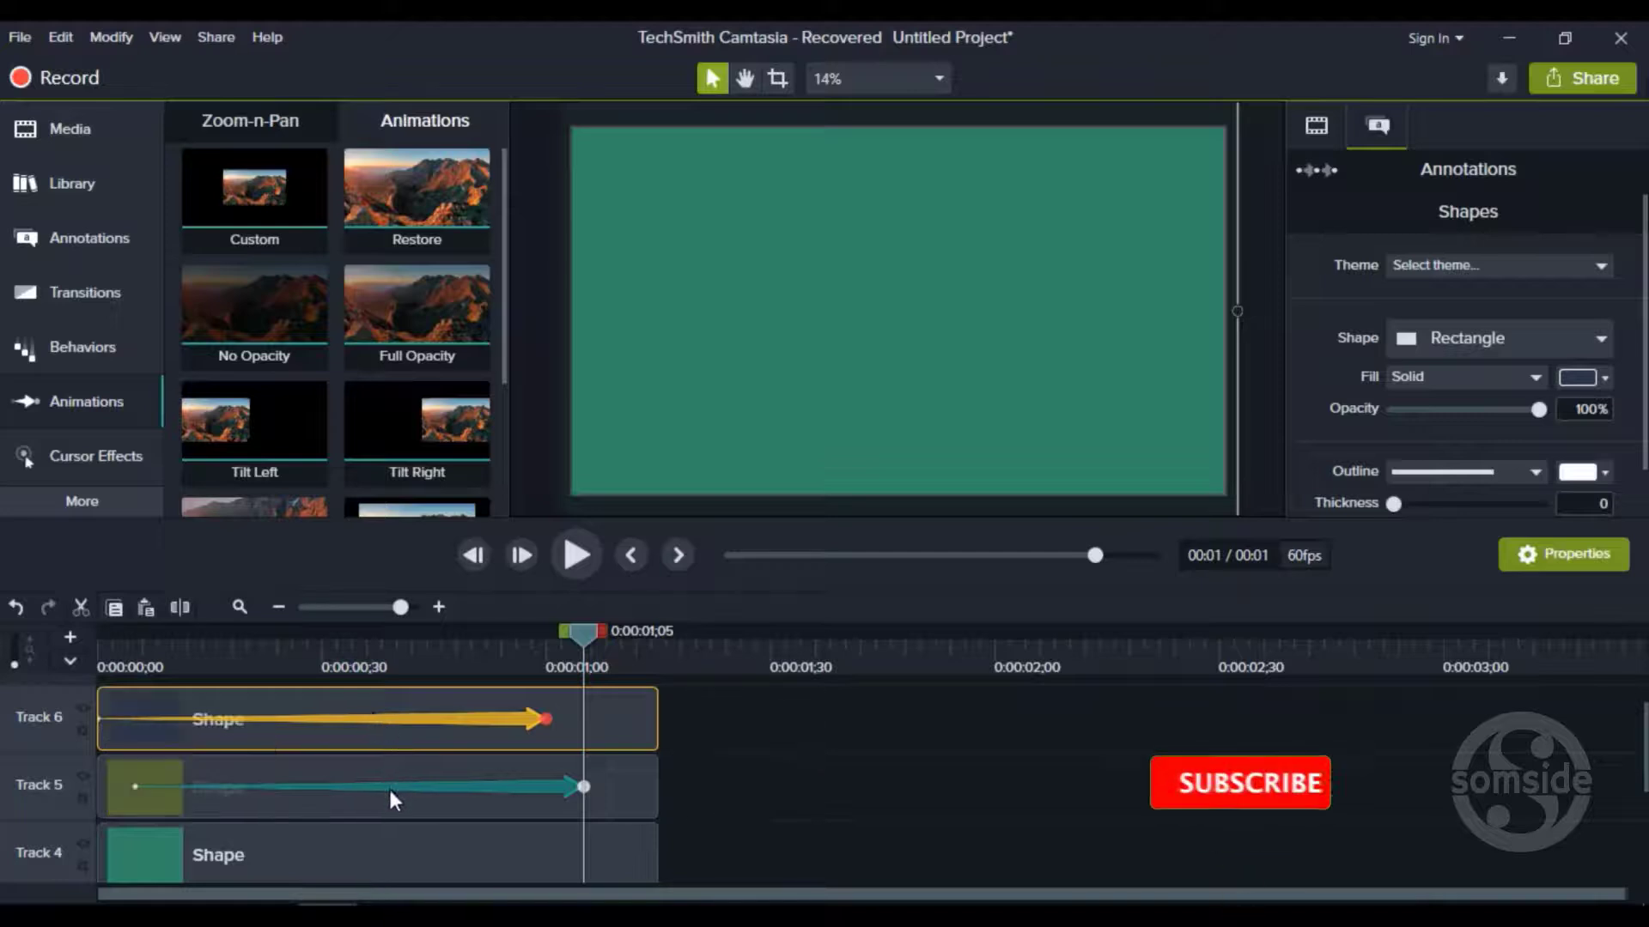
Paste the copied animation onto the Track 4 rectangle and shift it later so it finishes just before the clip's end
click(450, 787)
scroll(452, 784, down, 2)
click(421, 732)
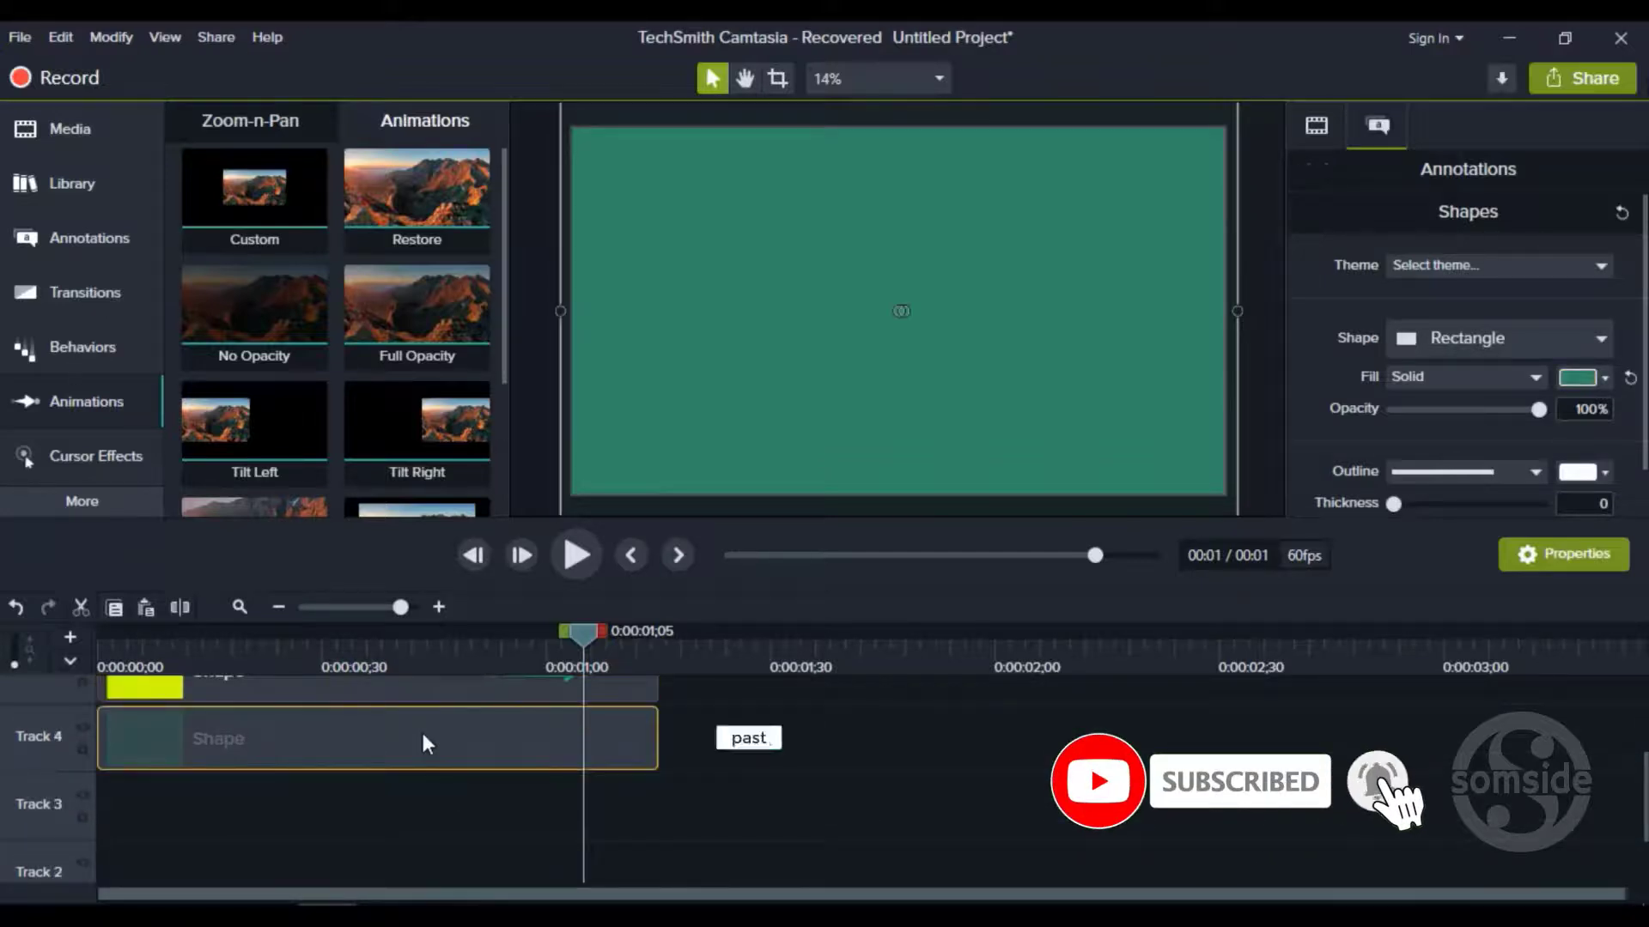
key(ctrl+v)
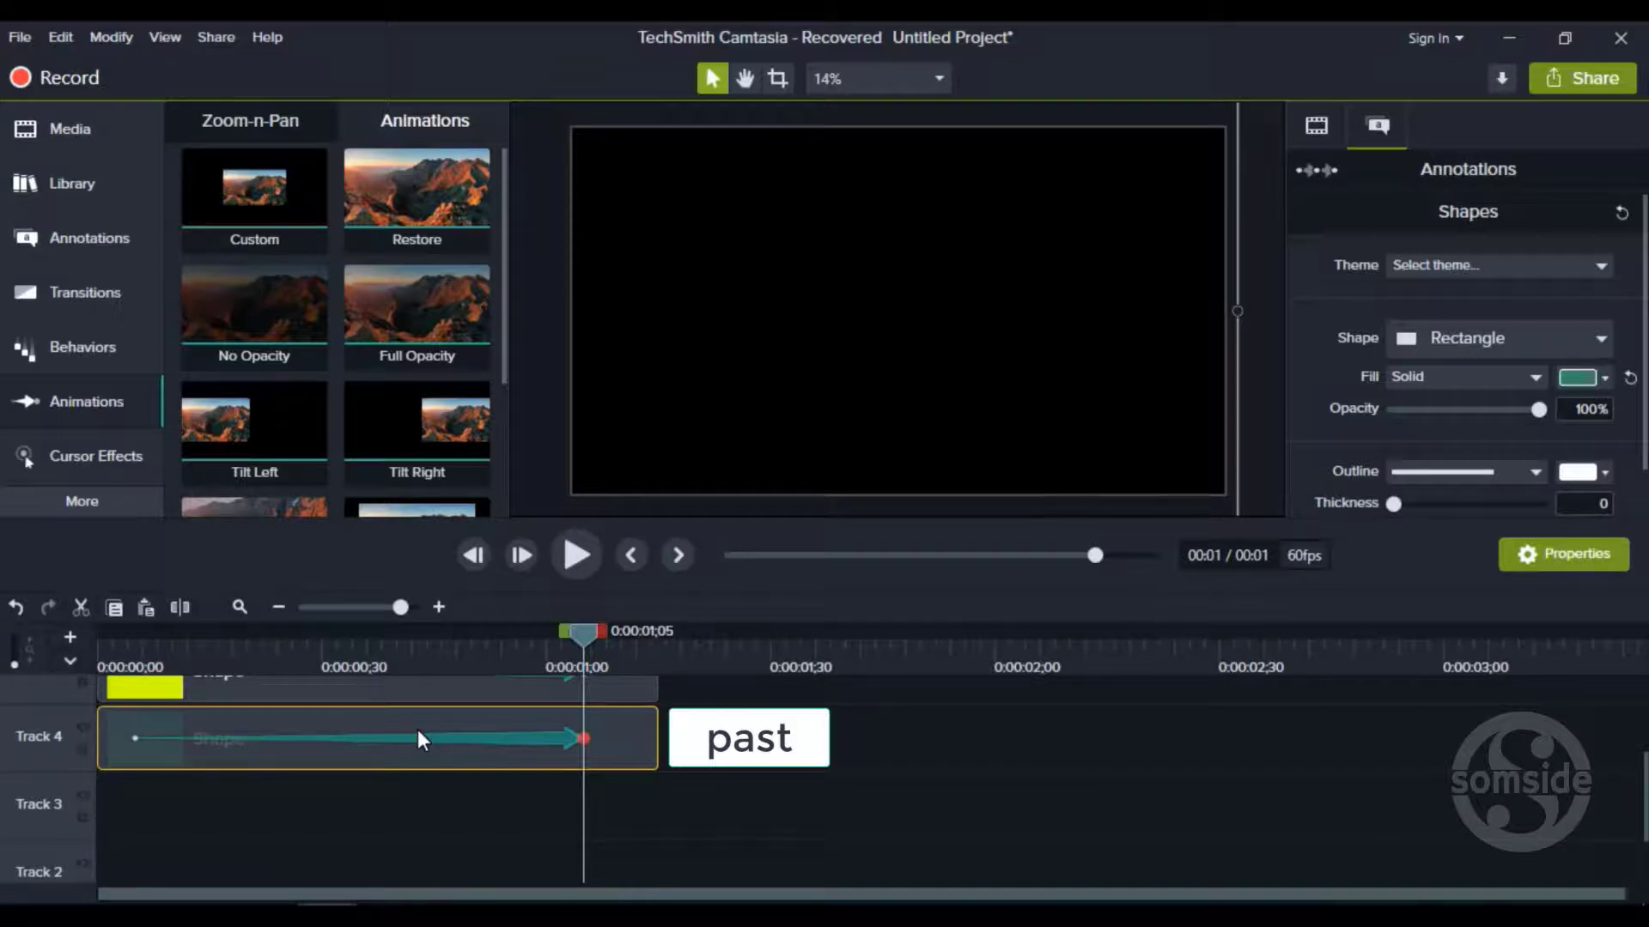
drag(510, 737, 554, 737)
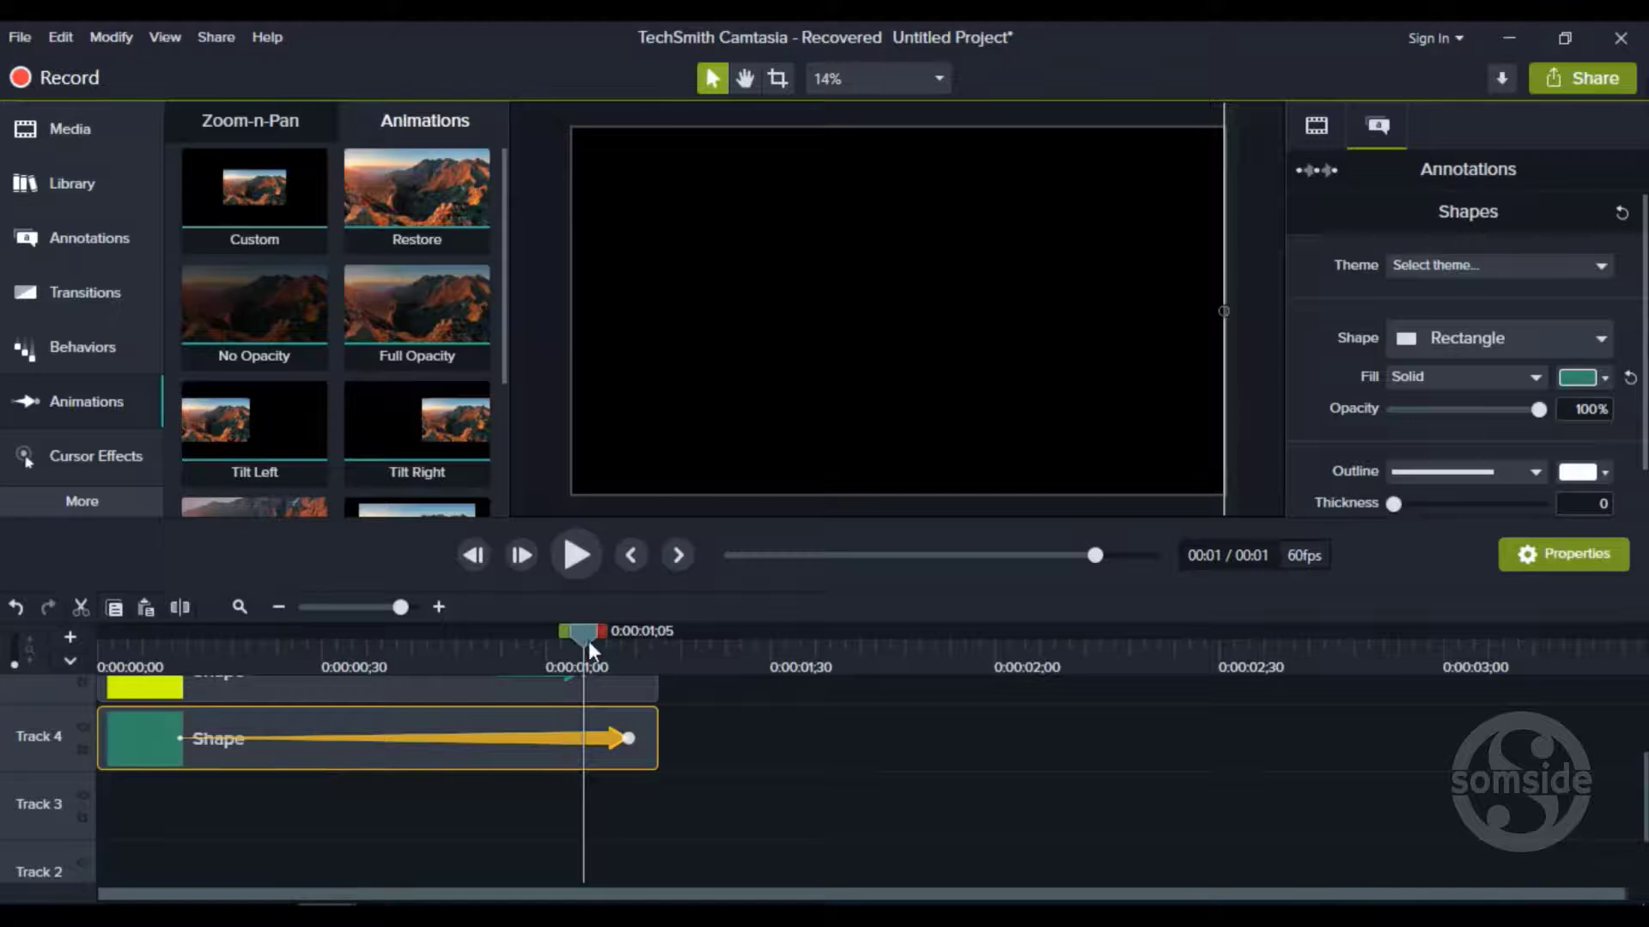
scroll(798, 823, up, 2)
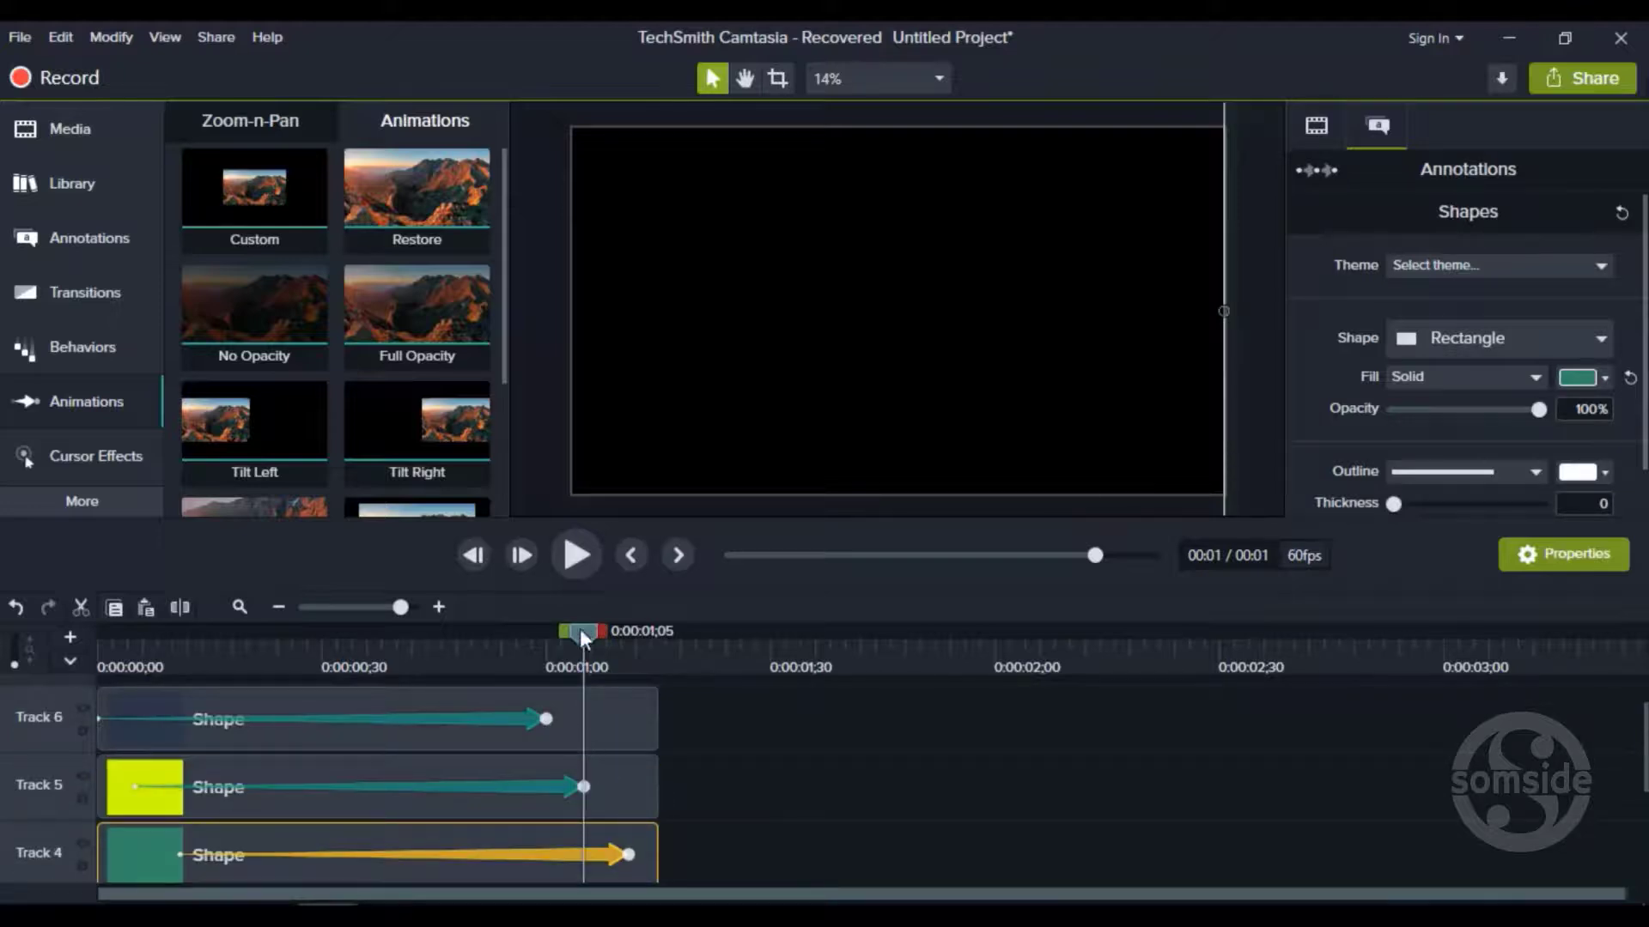
Play the timeline from 0:00:00;00 twice to preview the staggered three-colour slide
drag(580, 629, 17, 654)
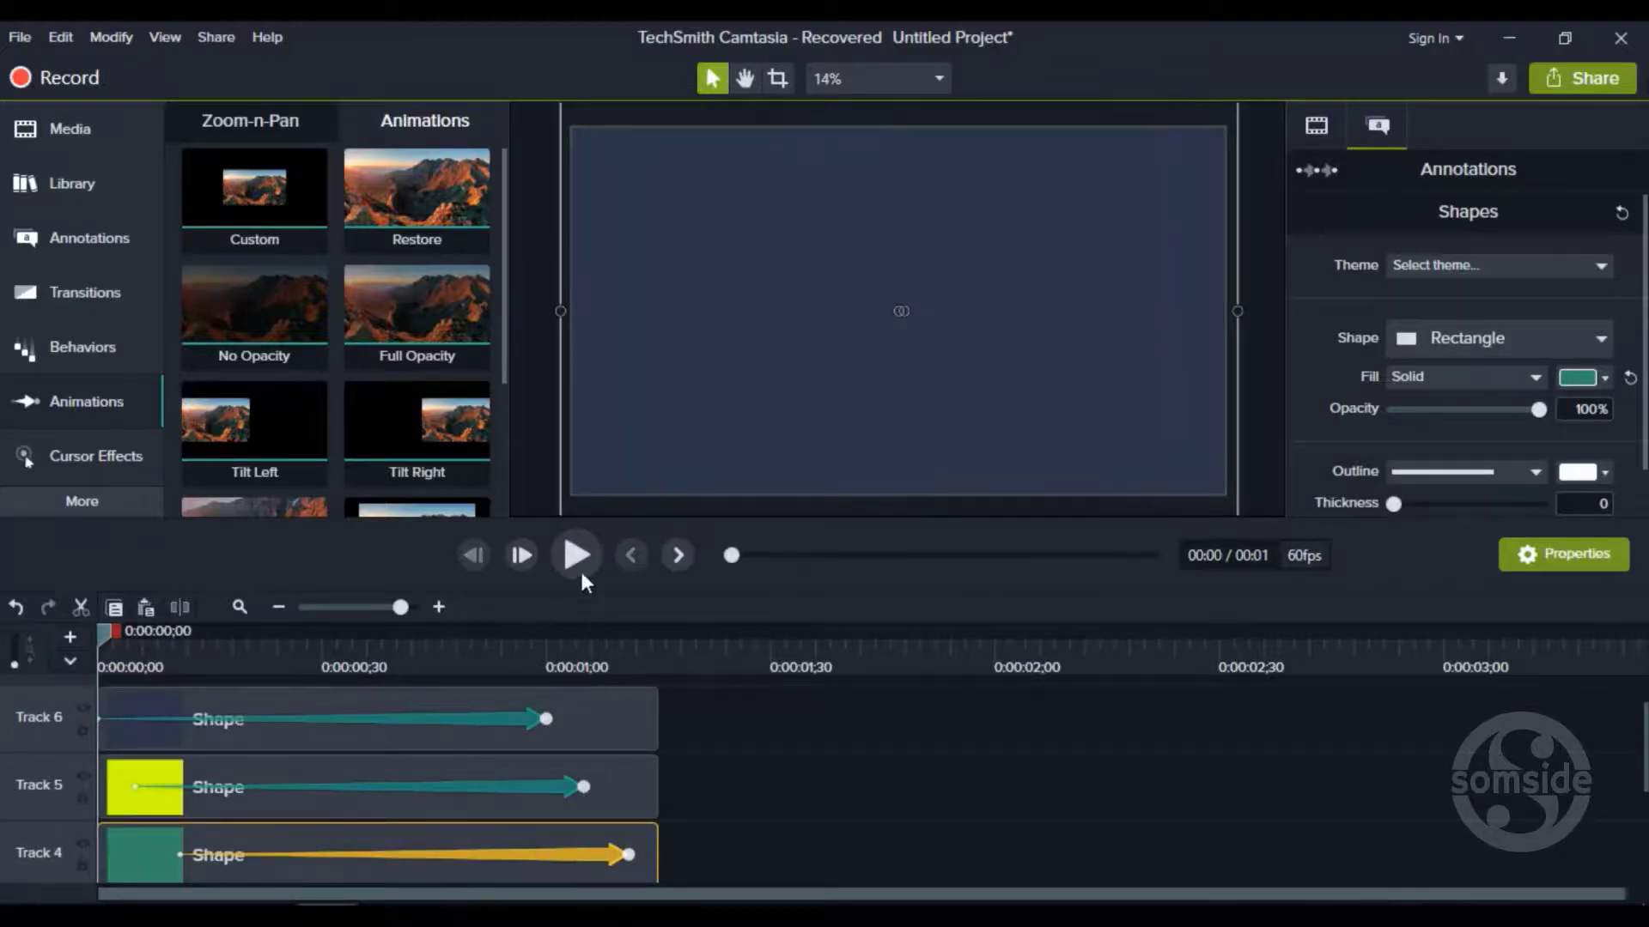
click(576, 563)
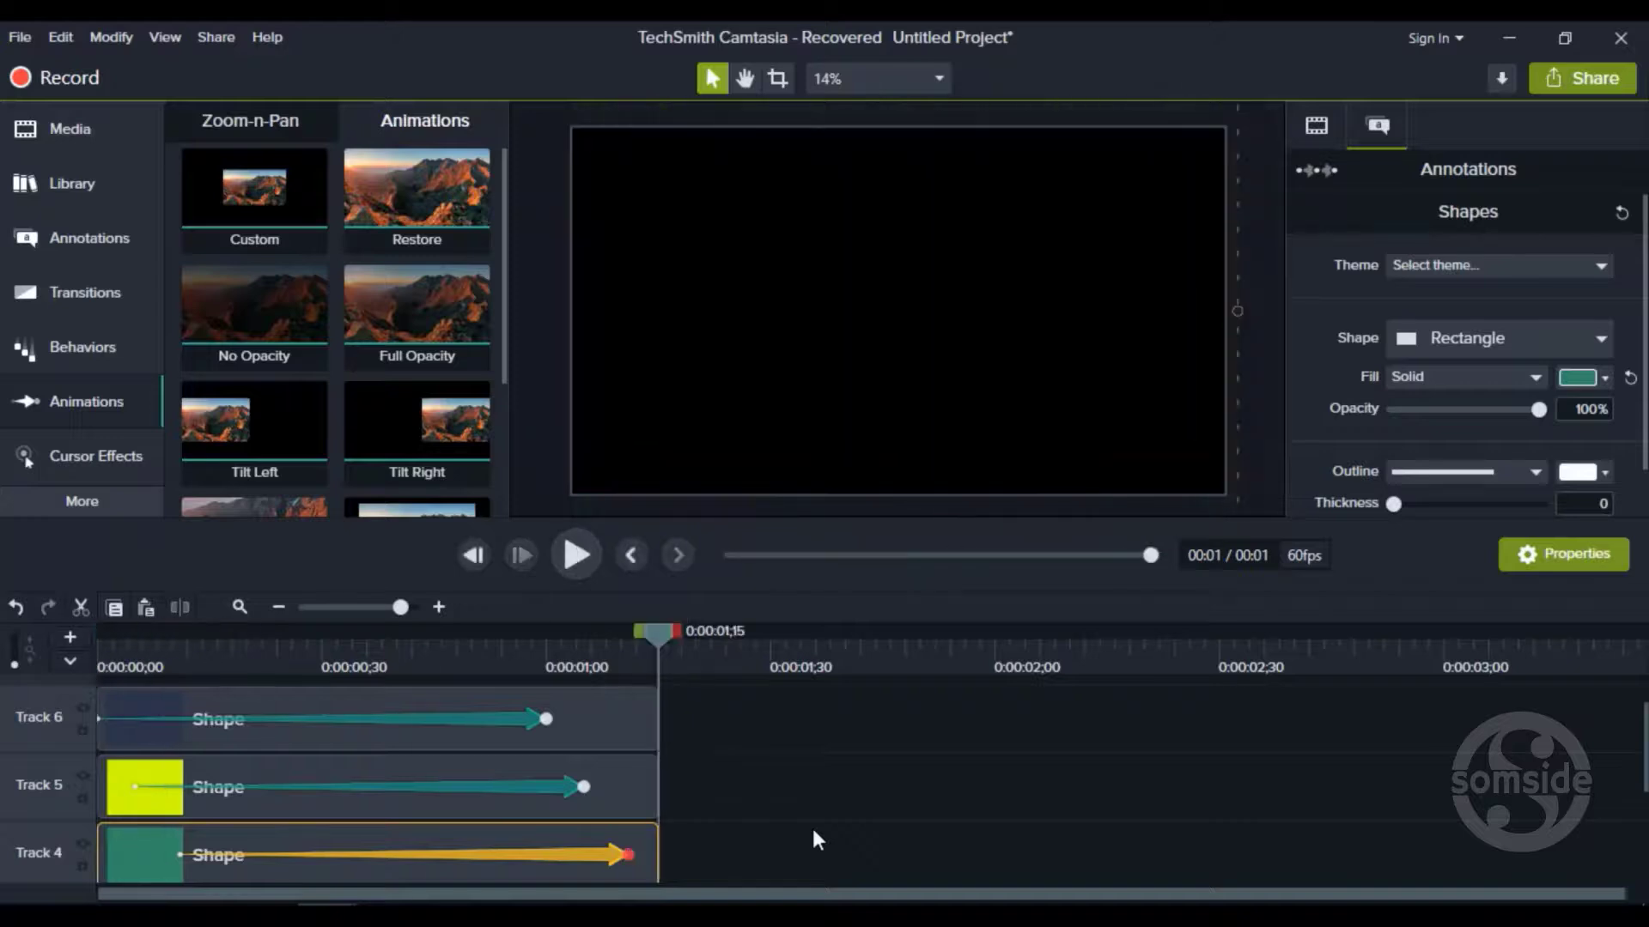
click(580, 558)
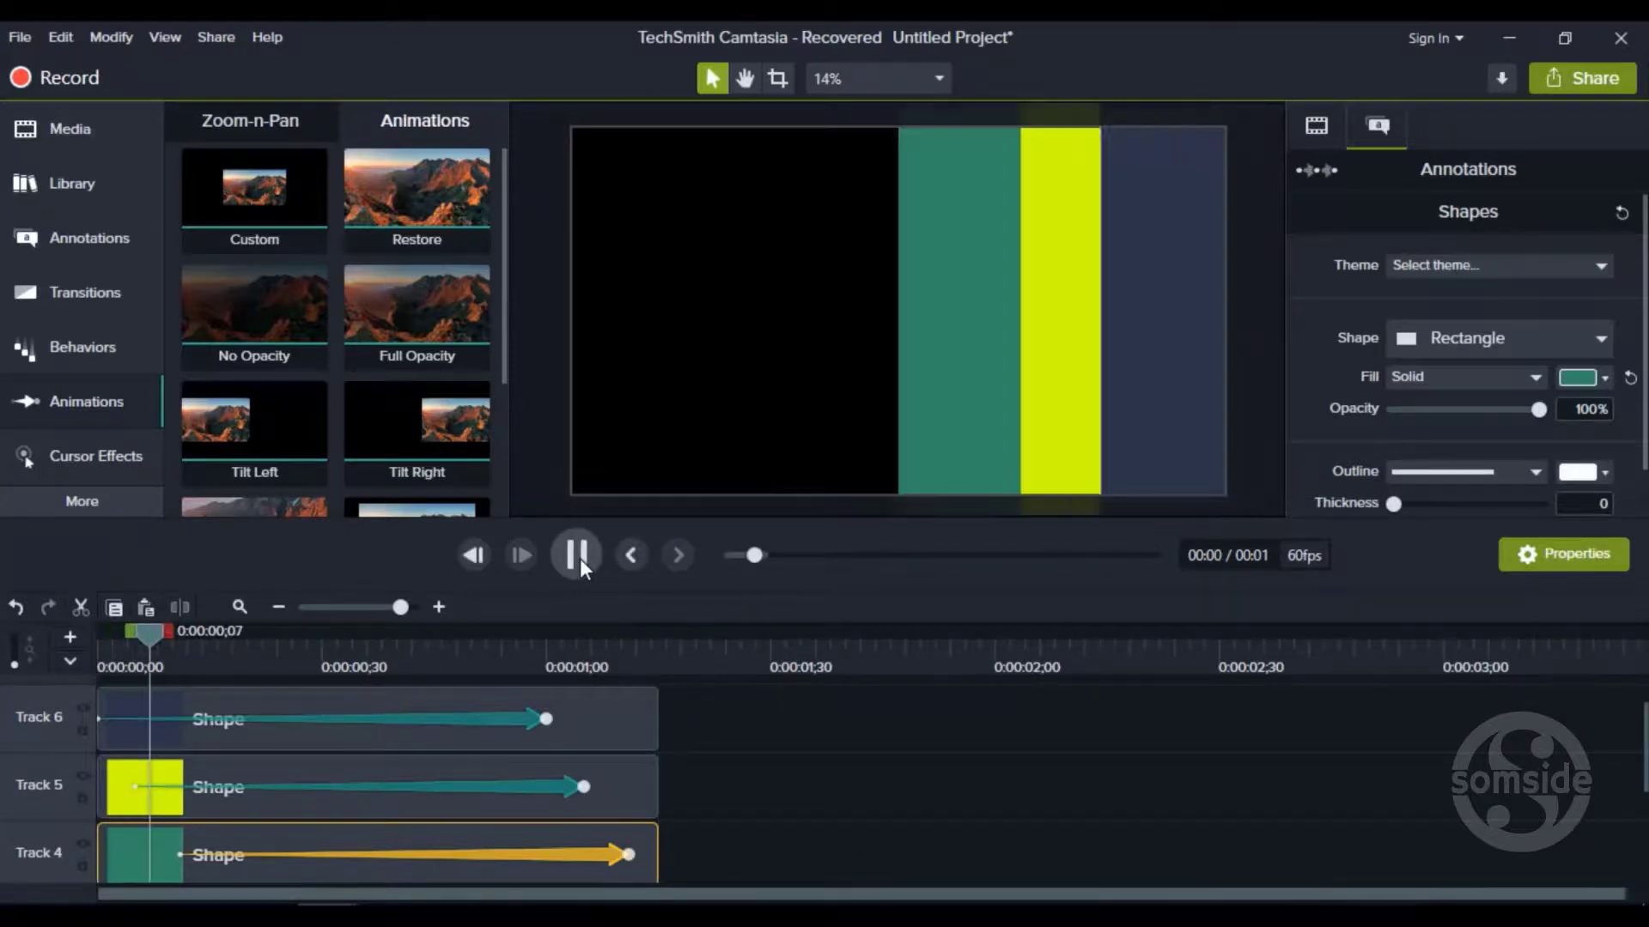
click(580, 558)
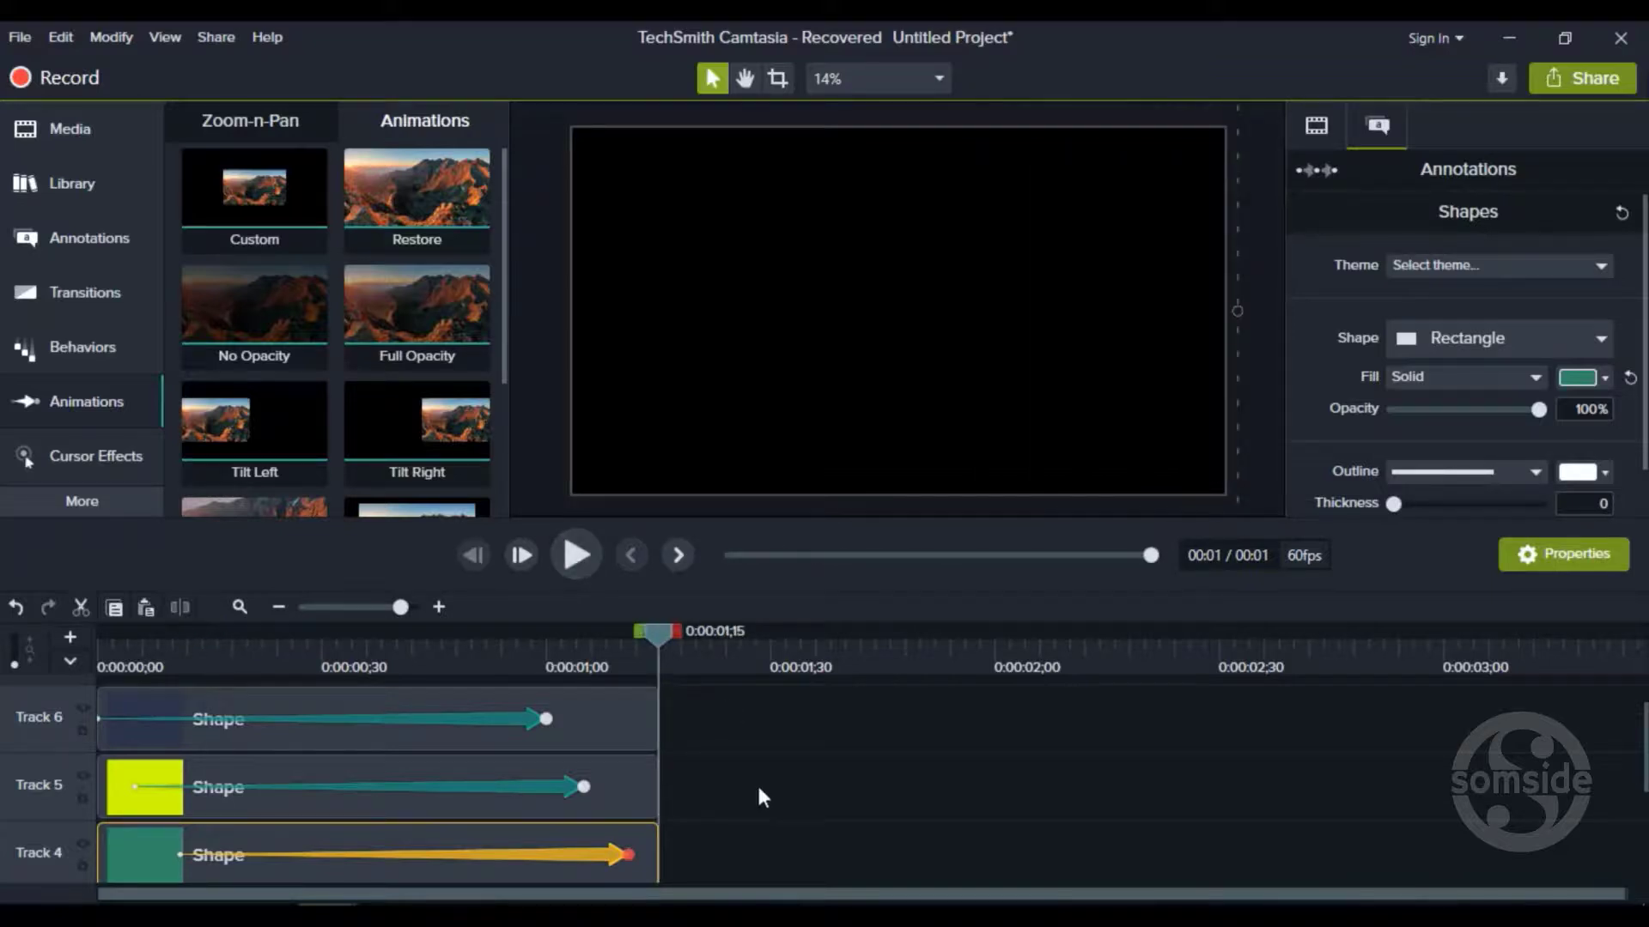
Group the three rectangle clips on Tracks 4, 5 and 6 into one clip and play it from the start
click(812, 839)
key(ctrl+a)
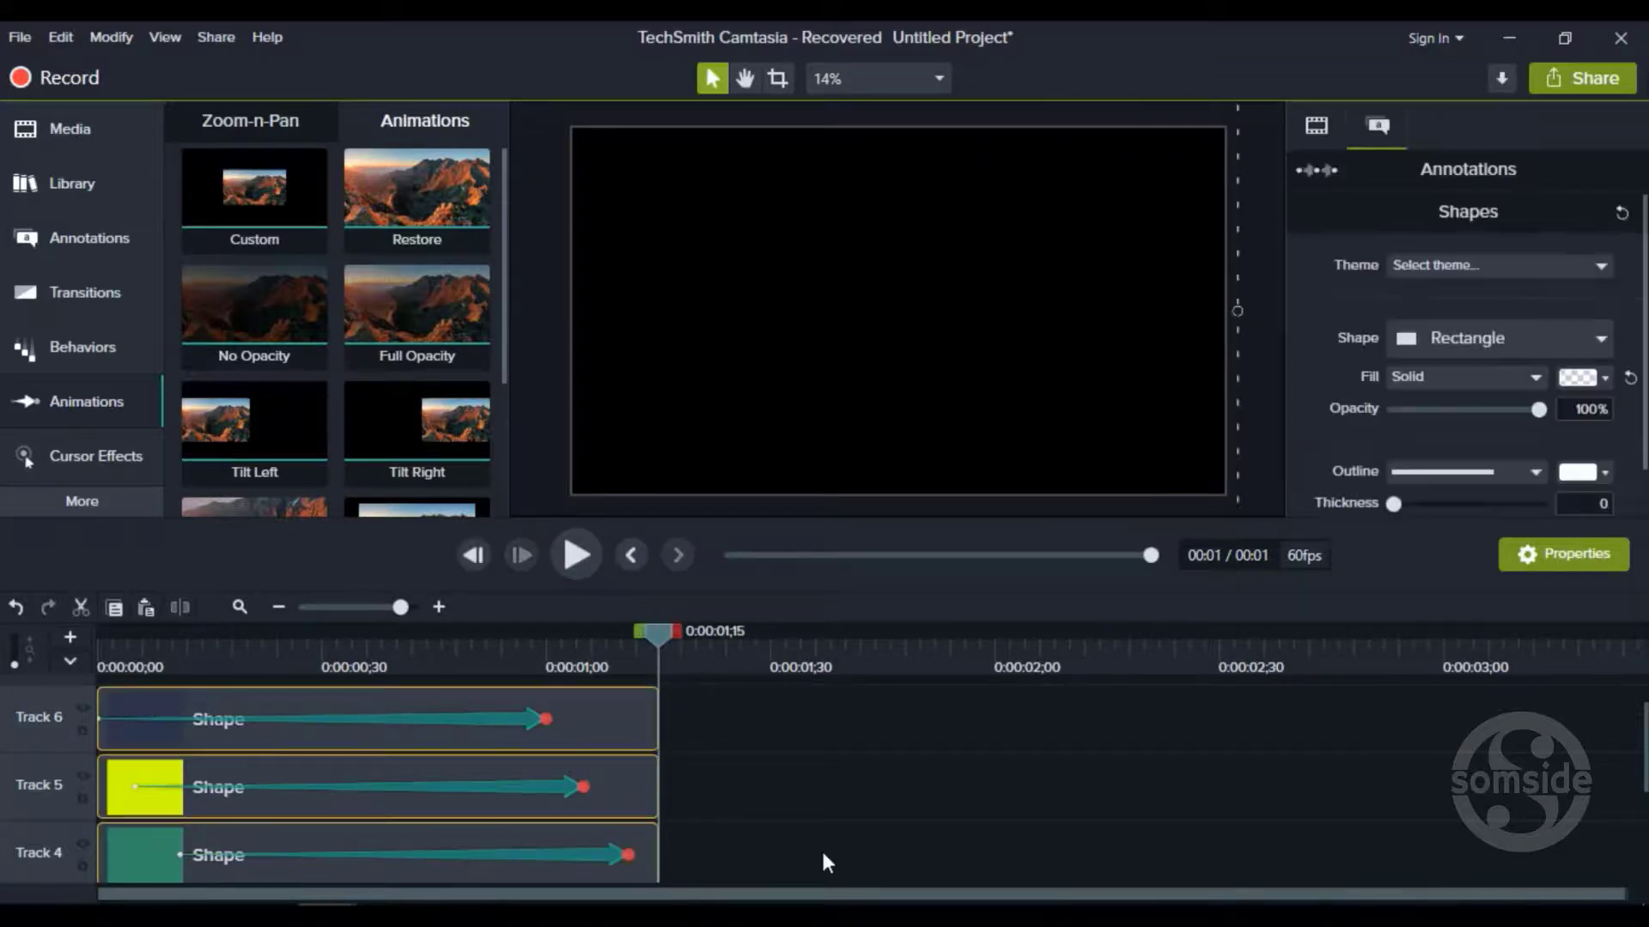
right_click(586, 723)
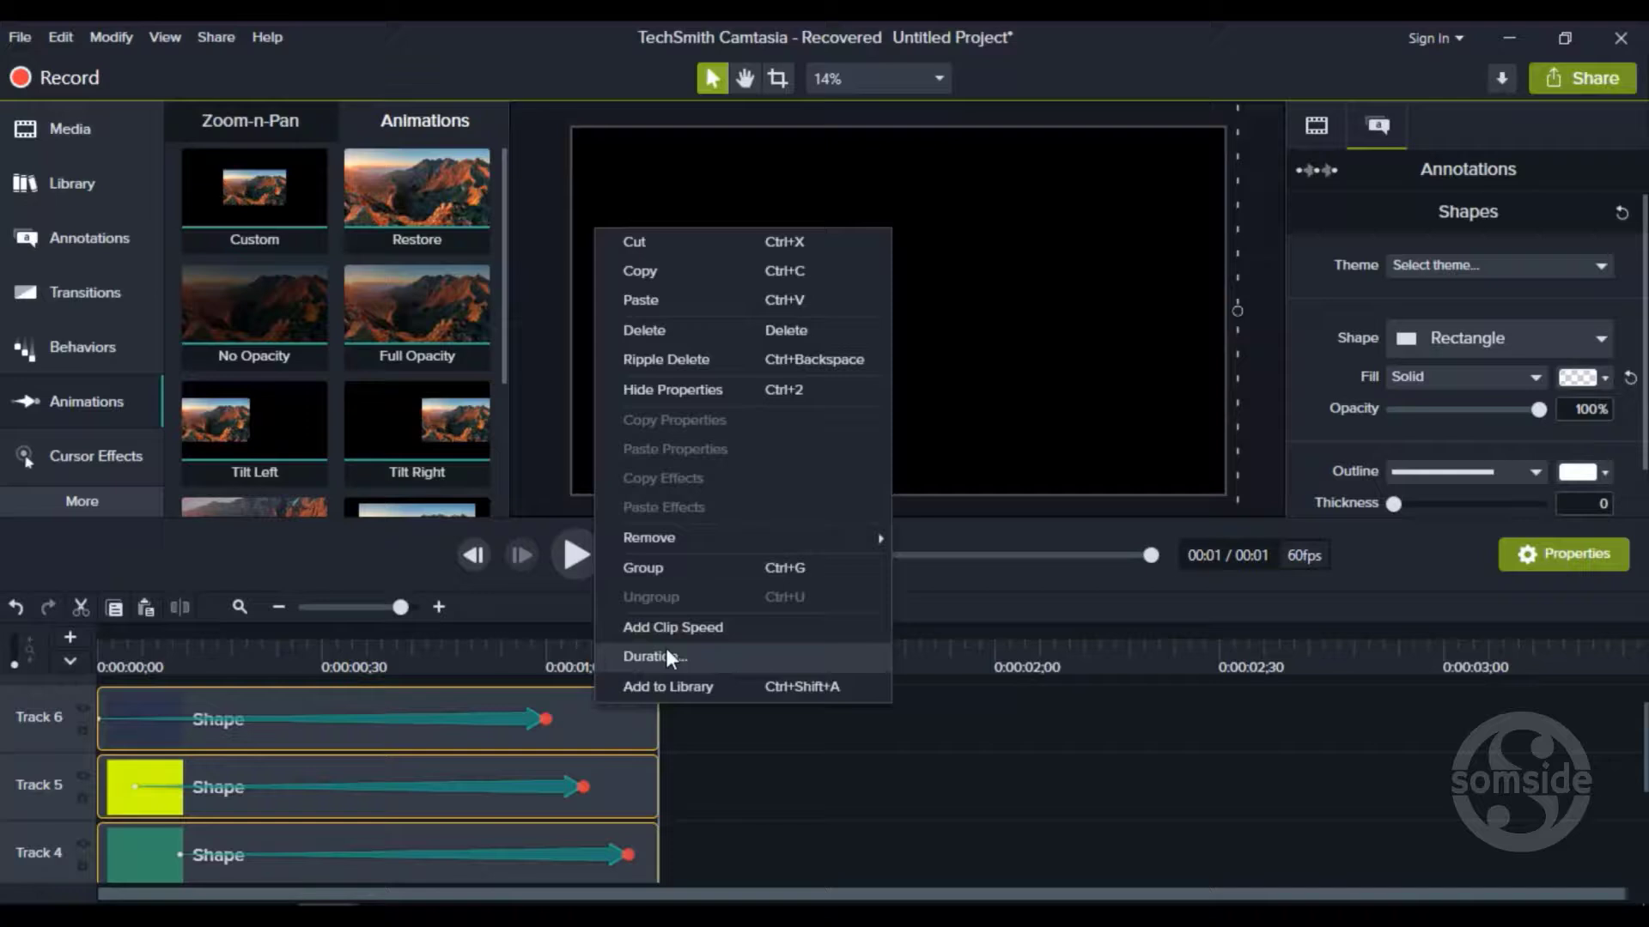
click(659, 567)
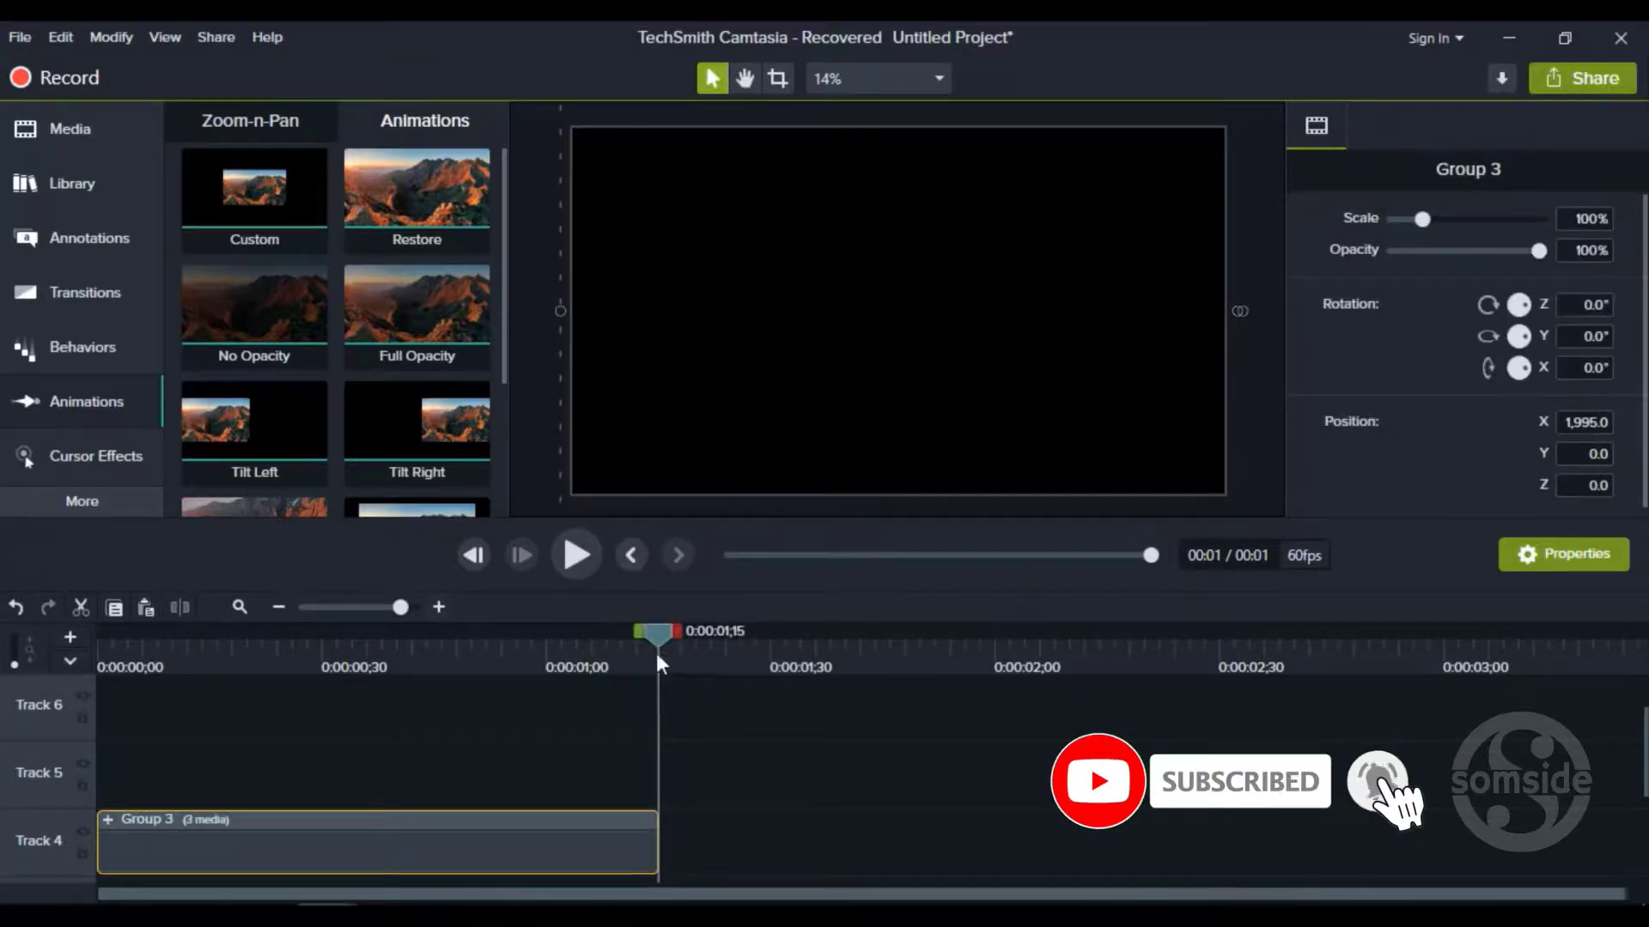
drag(471, 666, 7, 668)
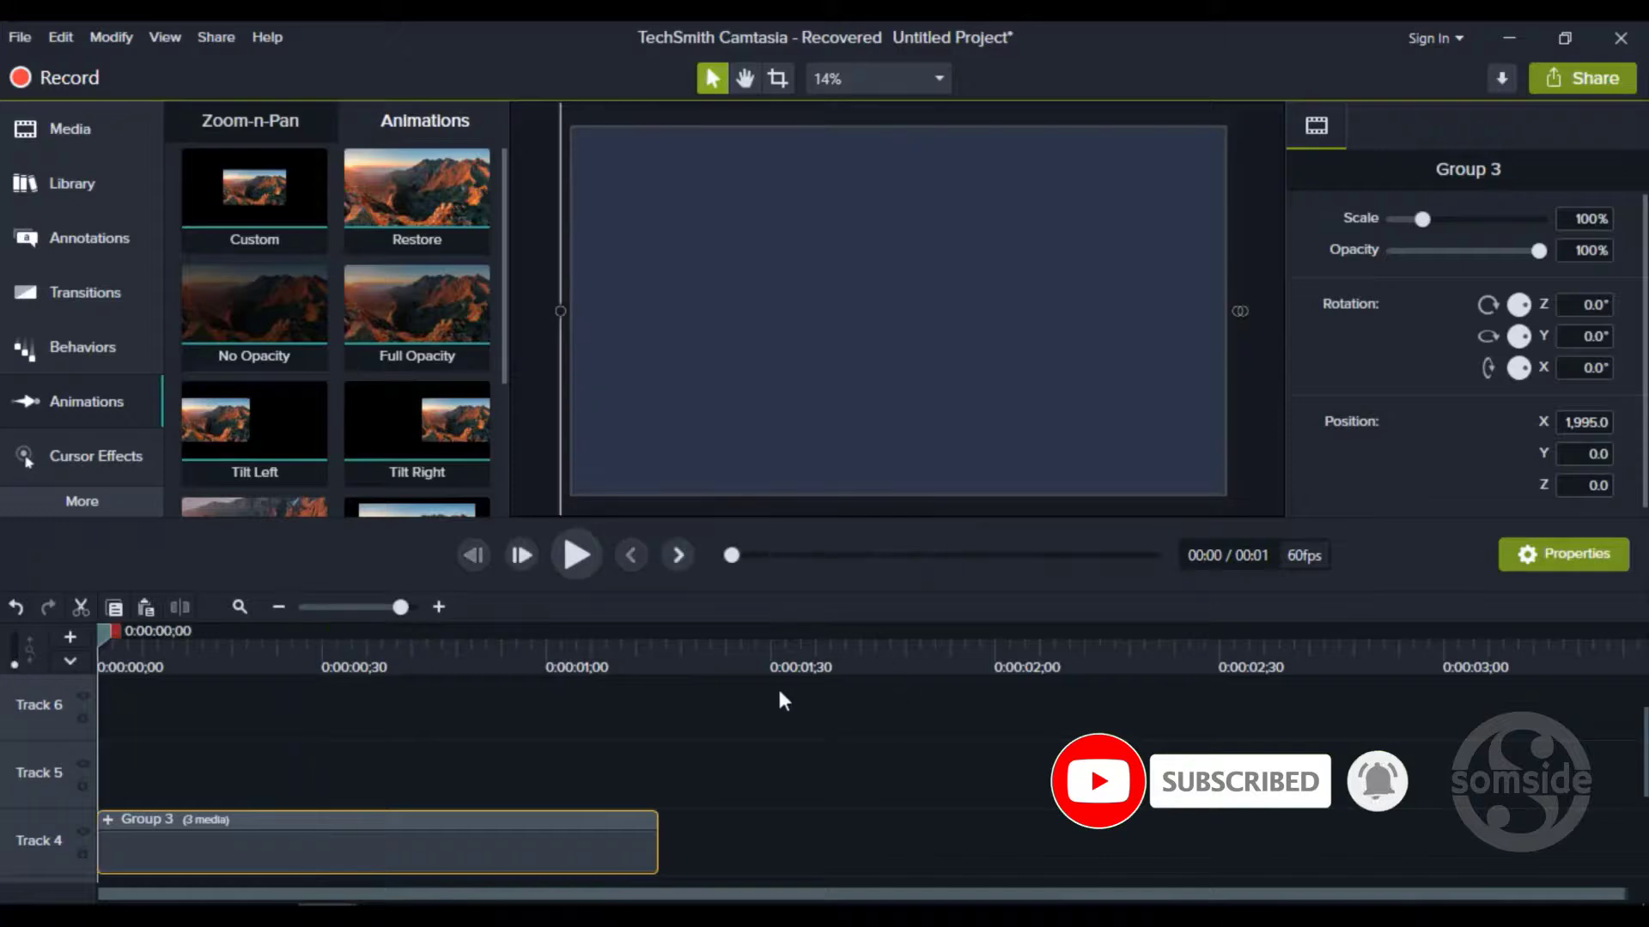
click(577, 558)
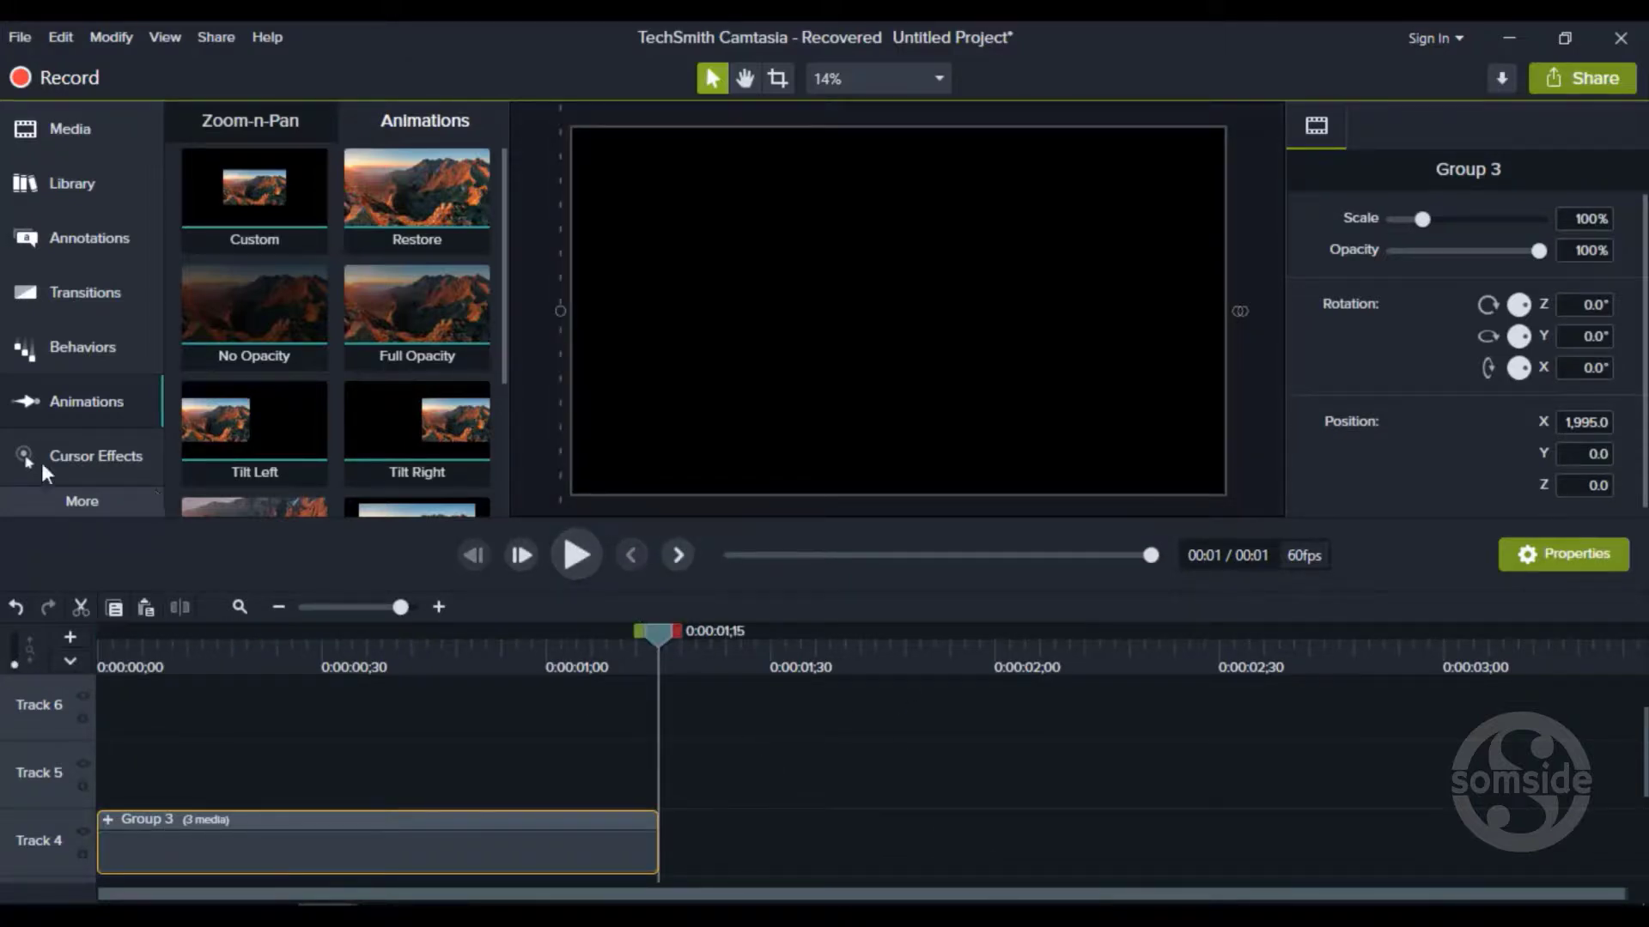
Add the grouped transition clip to the Default library under the name "colors tr.."
click(51, 137)
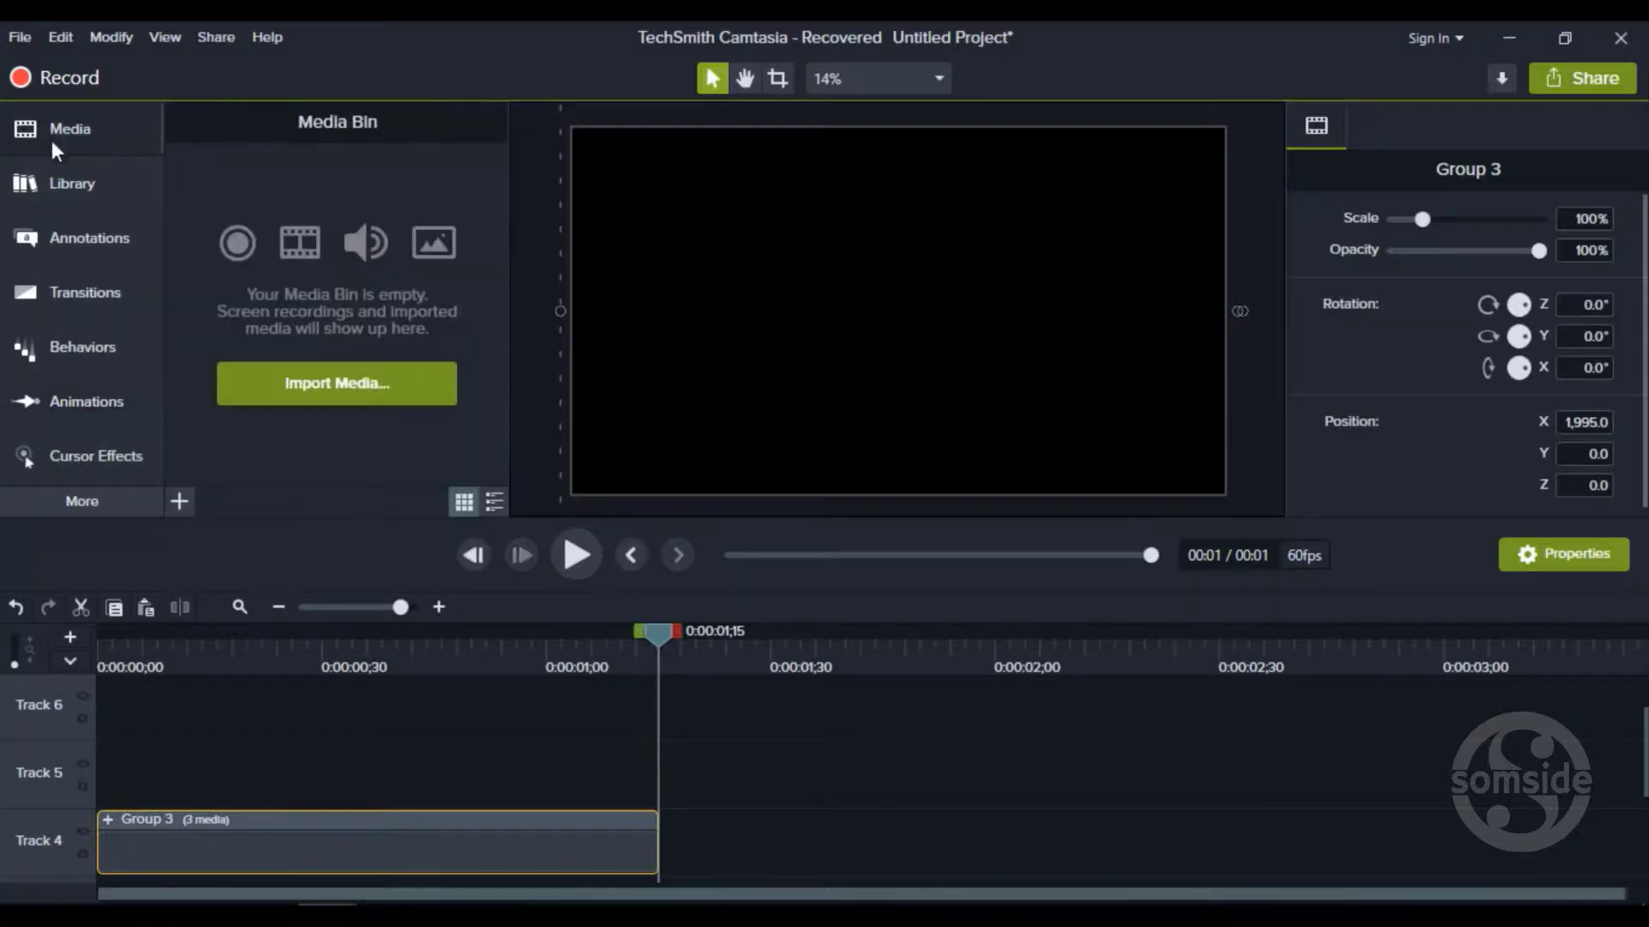
right_click(611, 849)
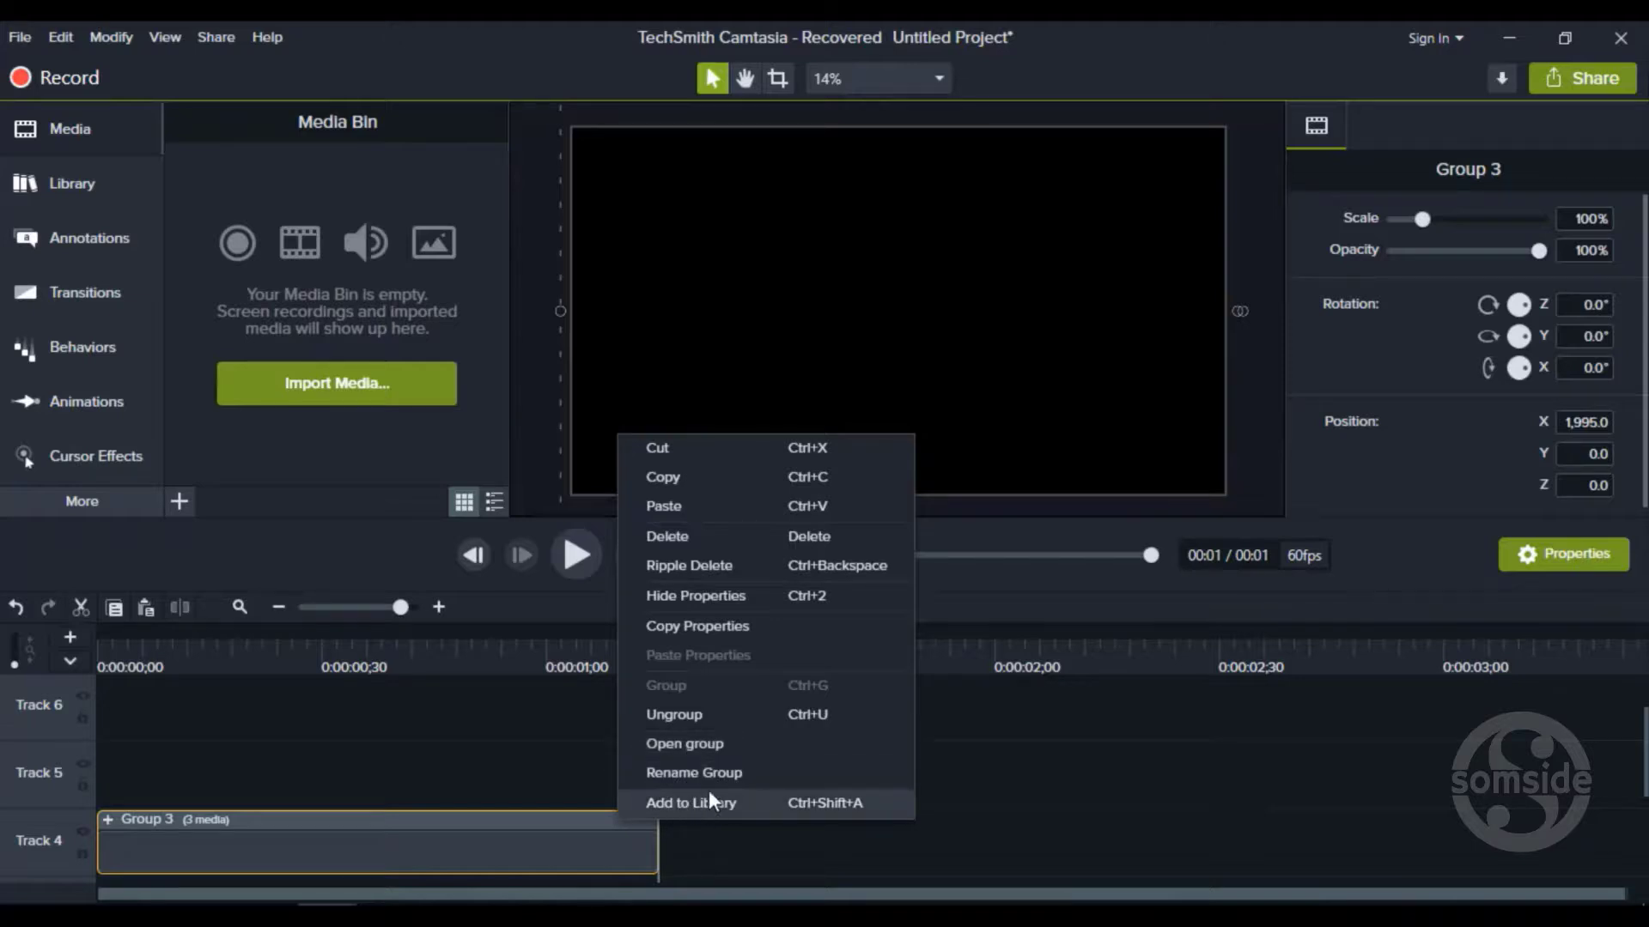
click(669, 798)
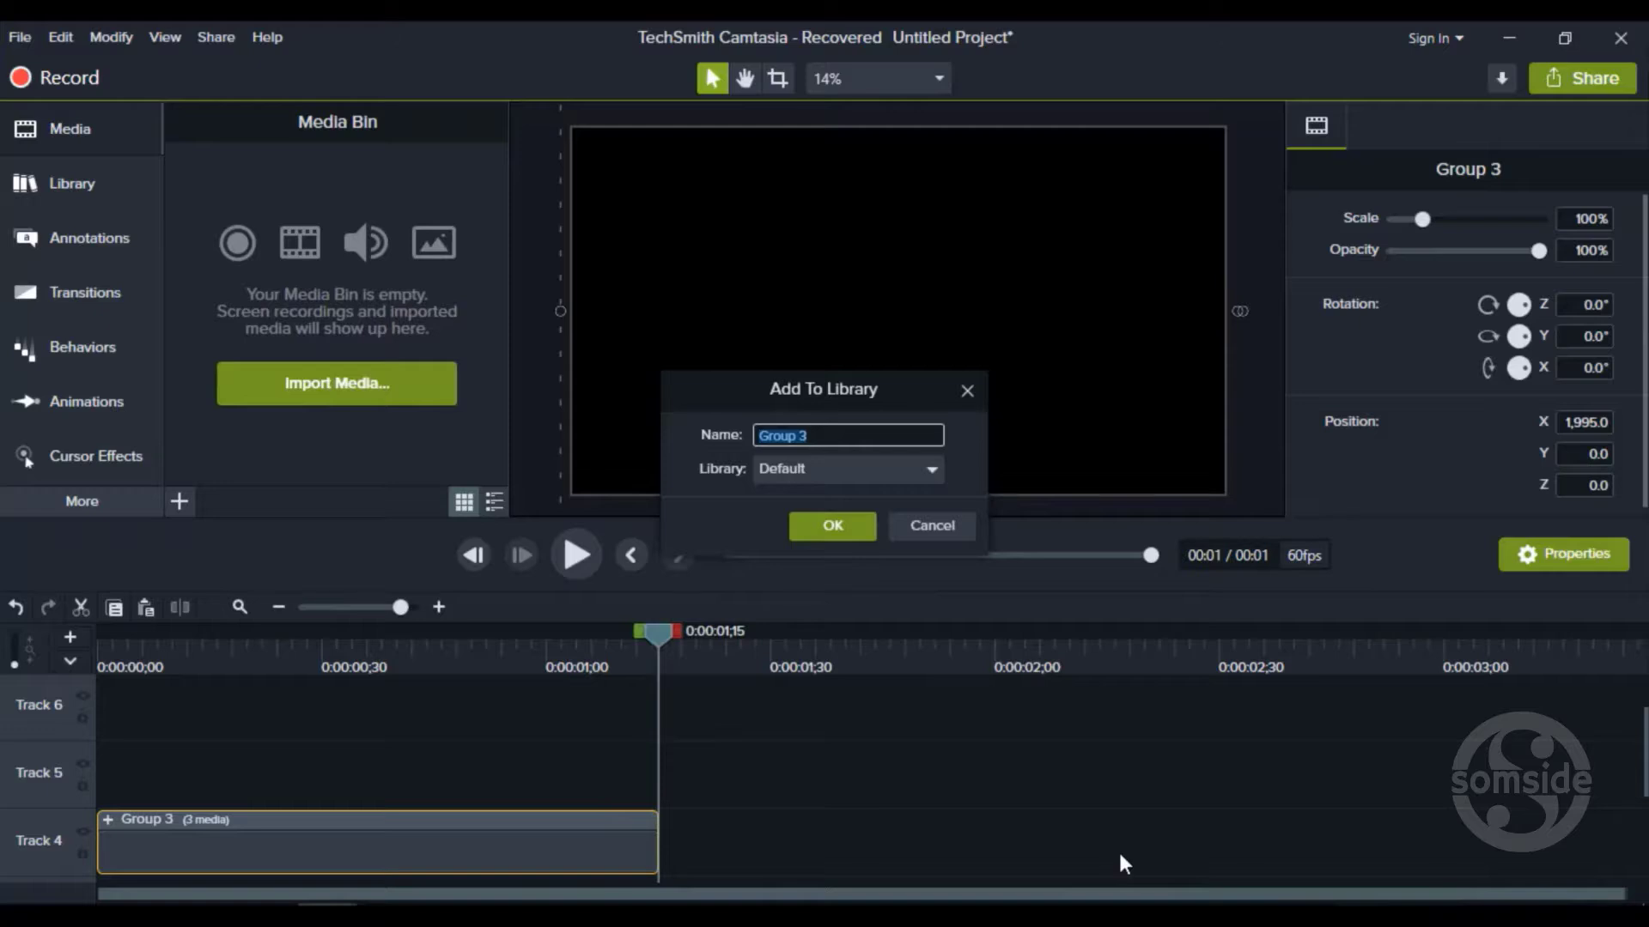
text(color)
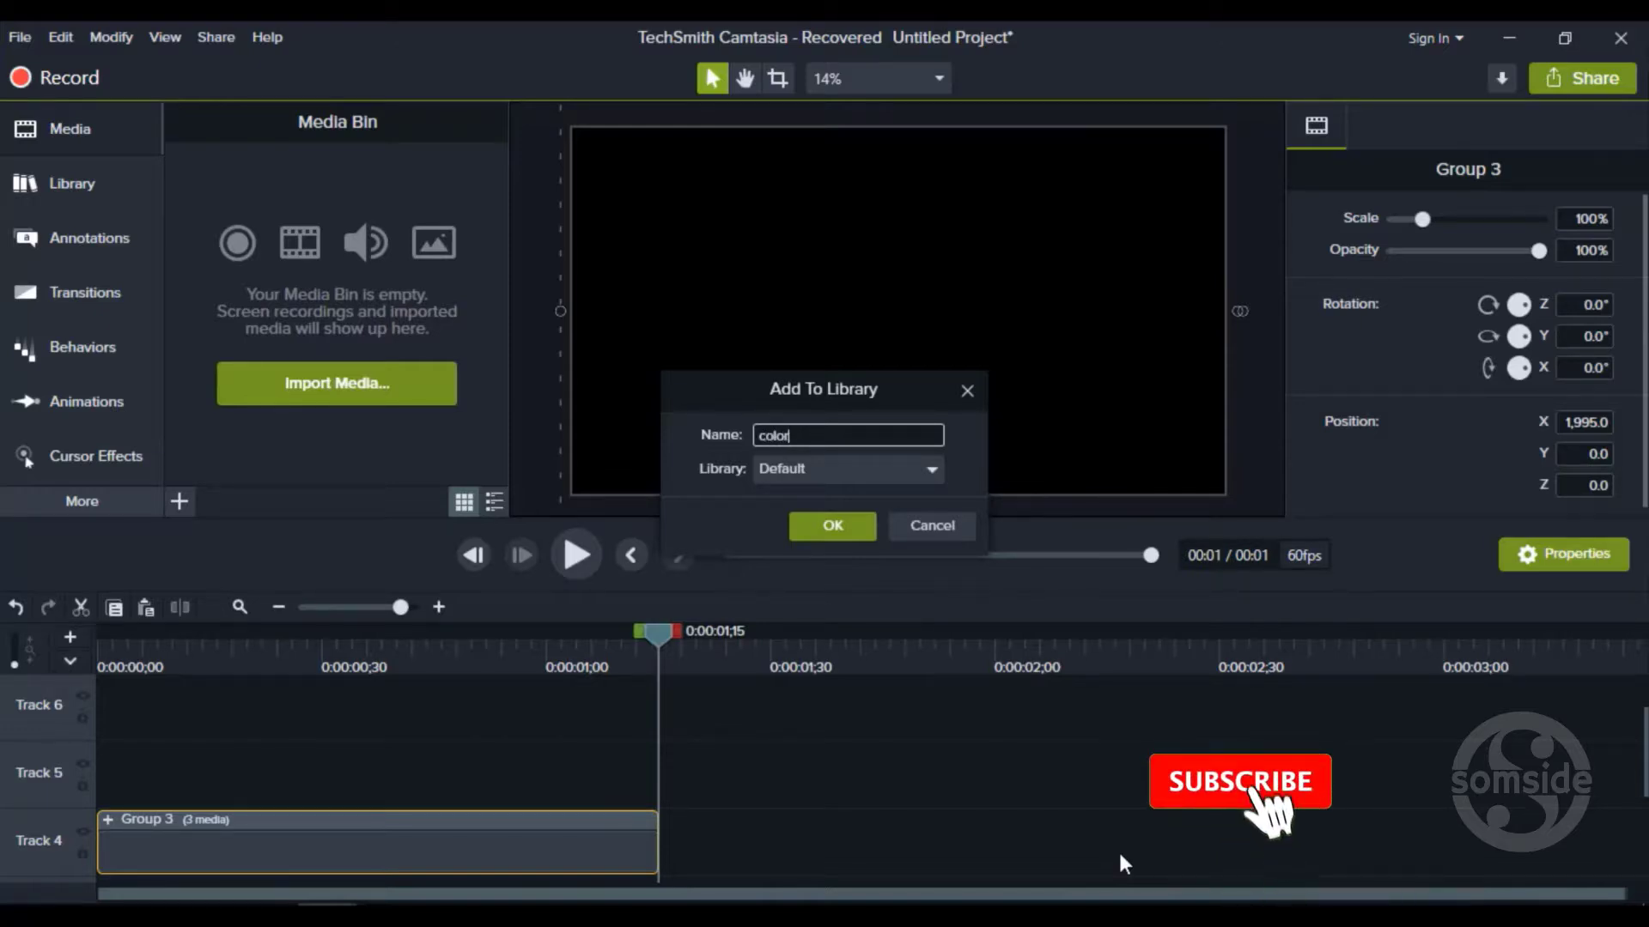
text(s tr)
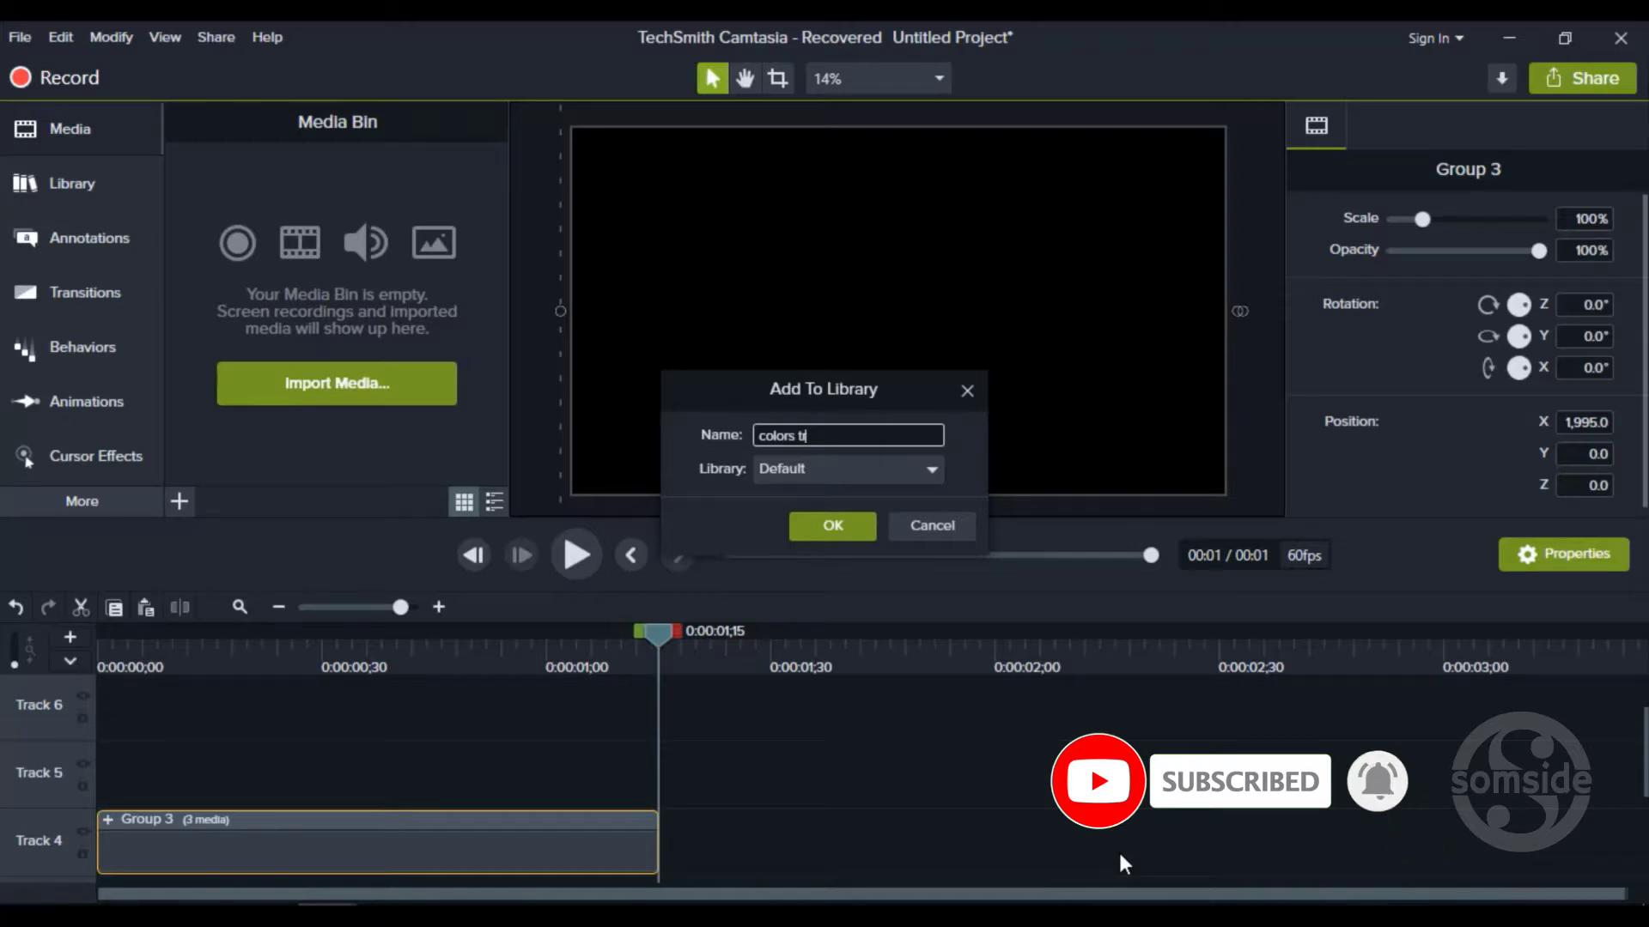
text(.)
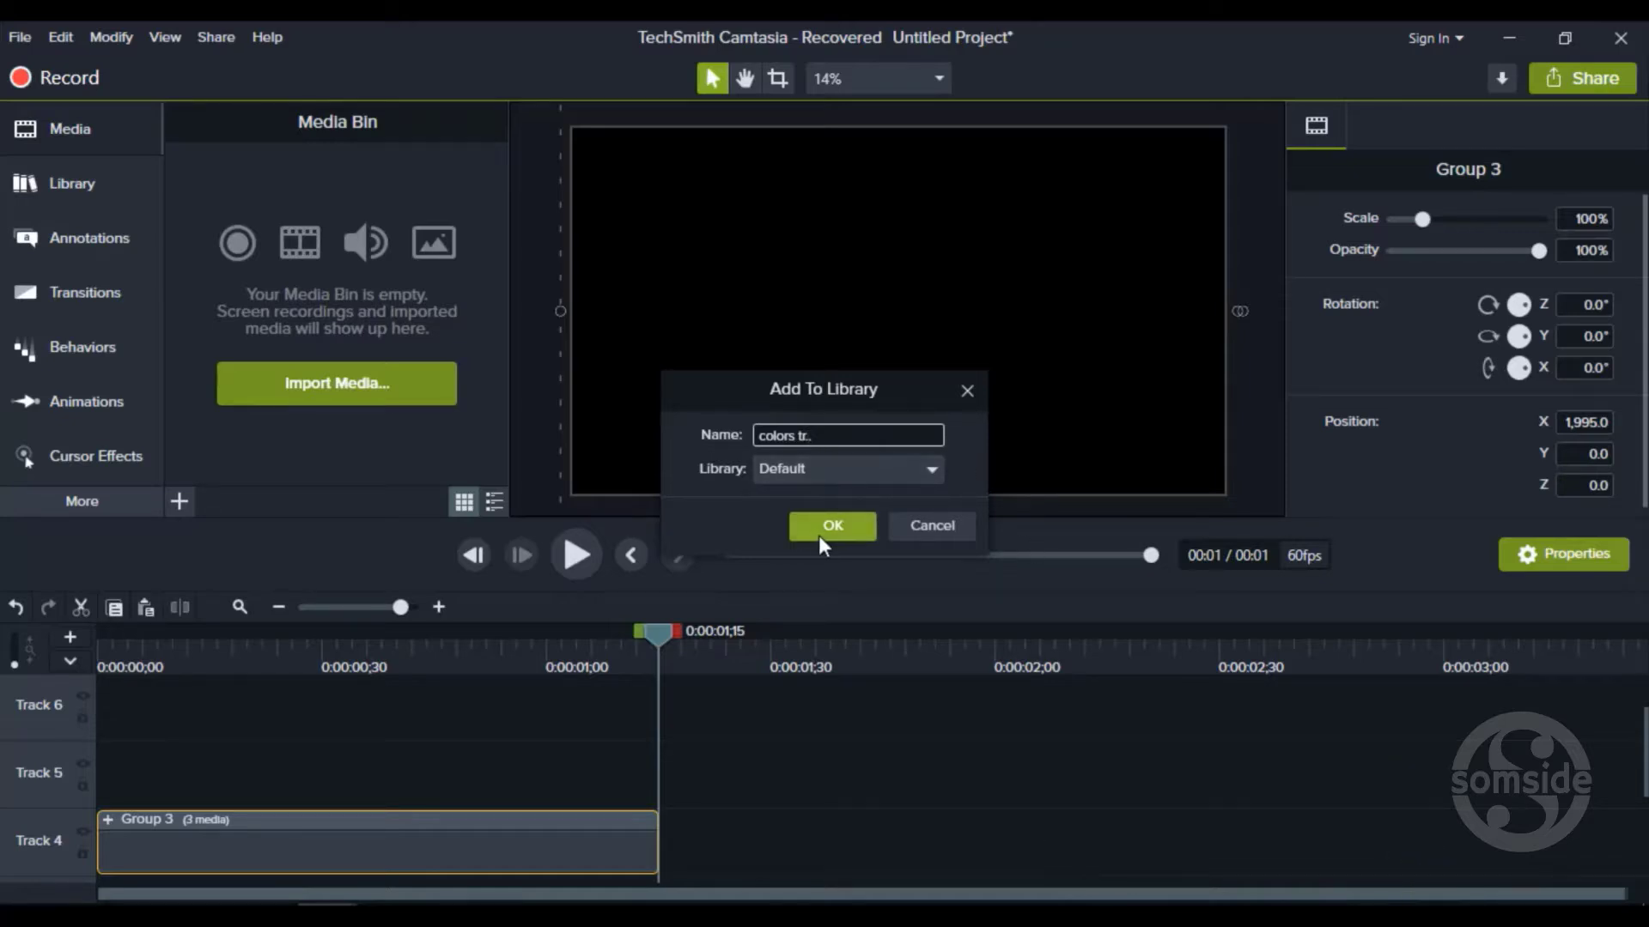
click(817, 534)
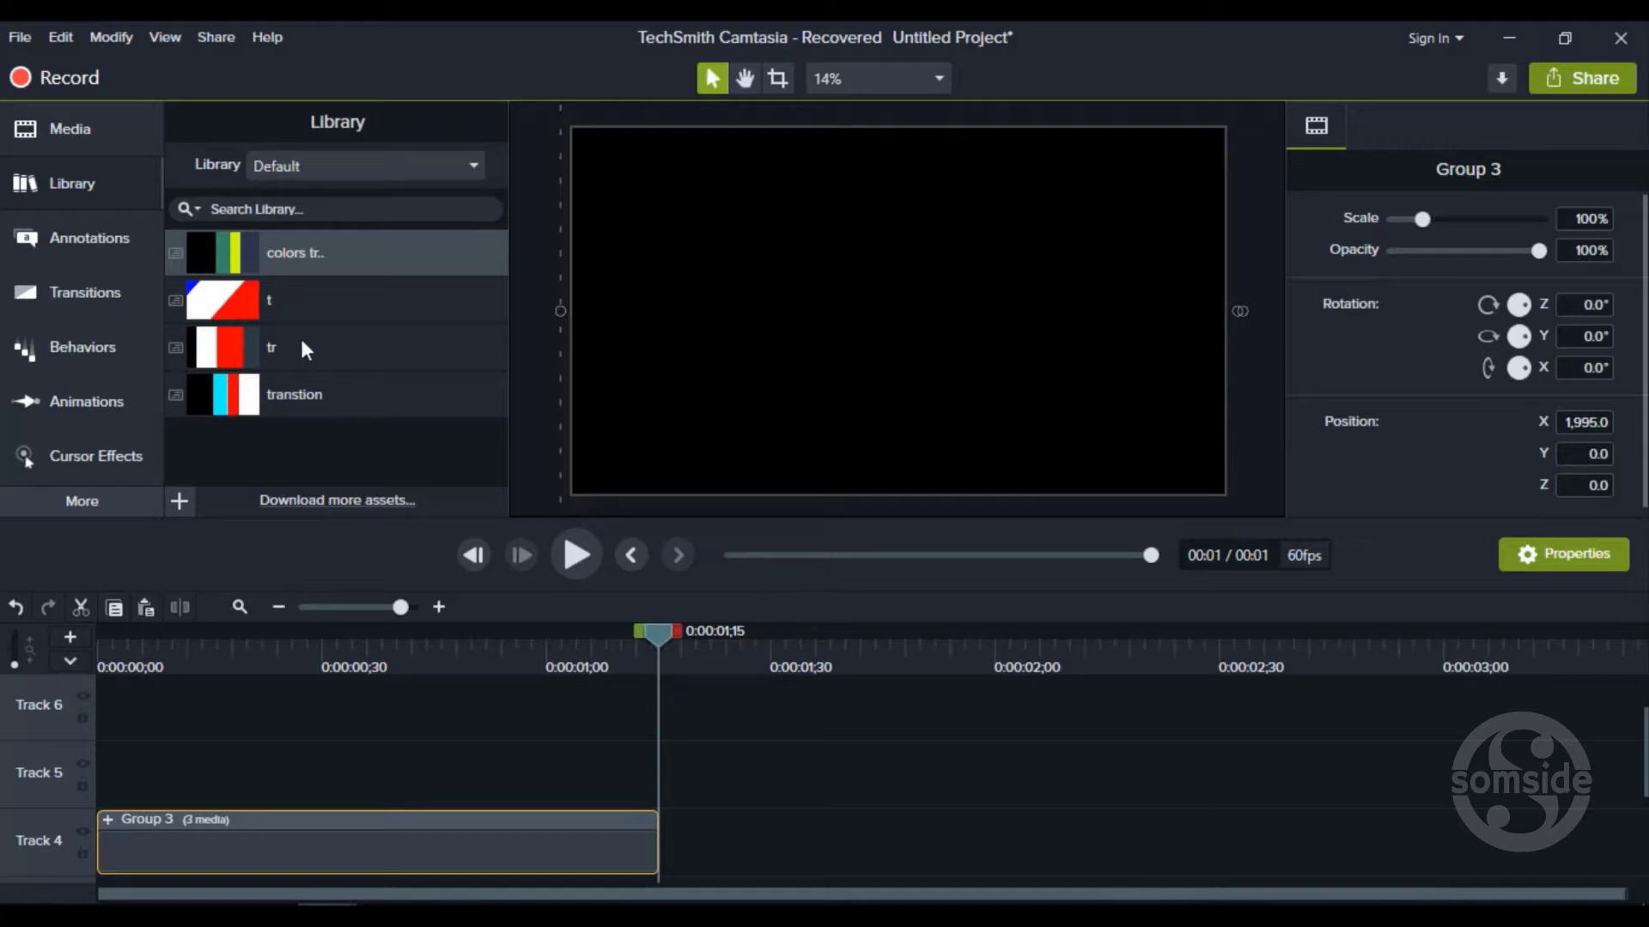